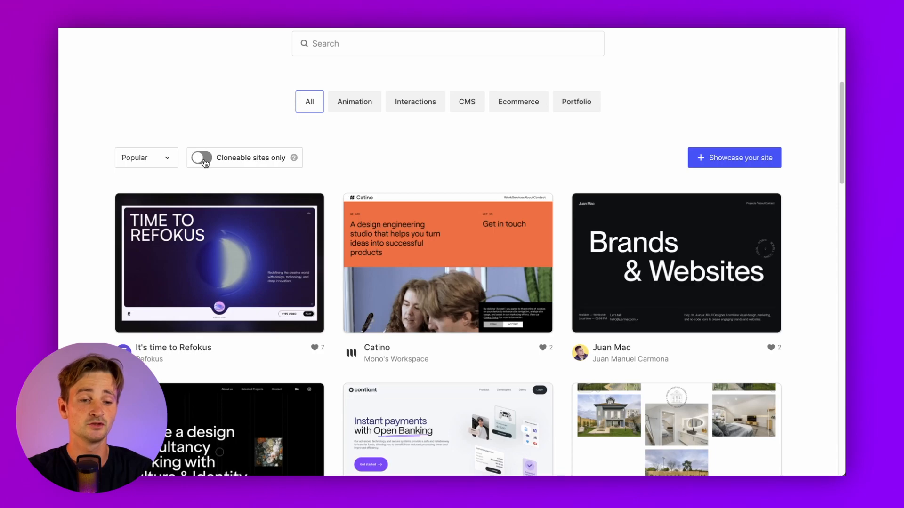
Show only cloneable sites, then go to the Marketplace's website templates page
click(203, 158)
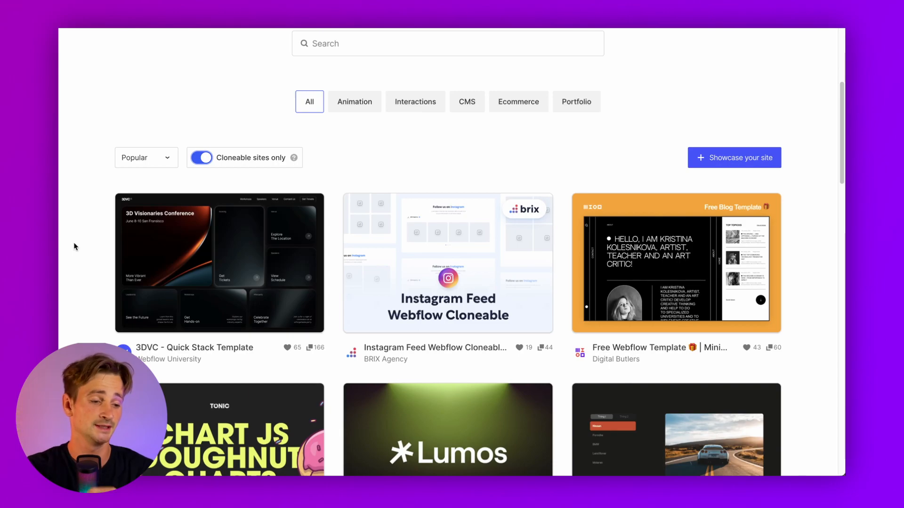
scroll(74, 246, down, 3)
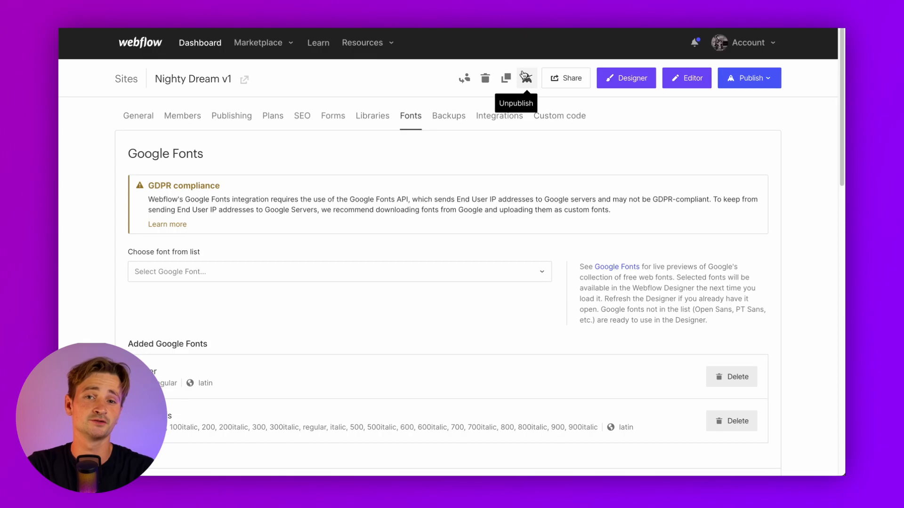
click(265, 44)
click(265, 156)
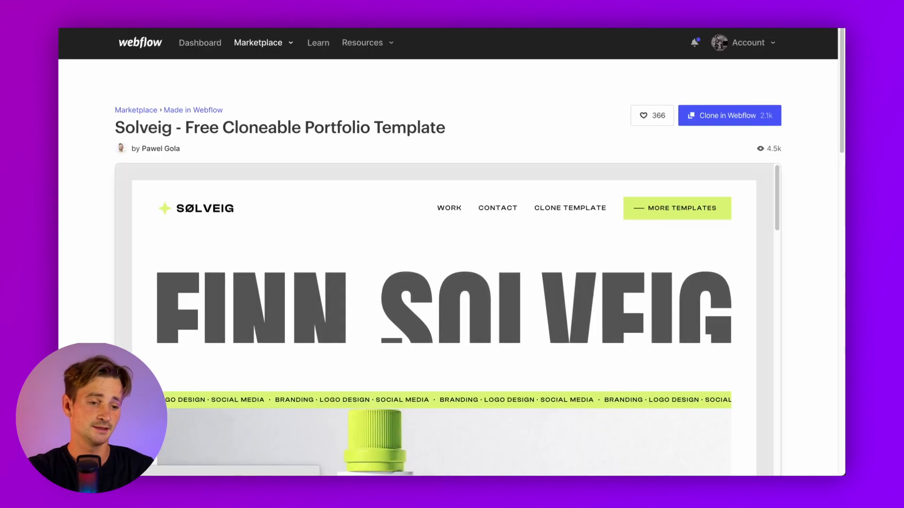
Open the Solveig template's live site and scroll through its pages
scroll(92, 242, down, 5)
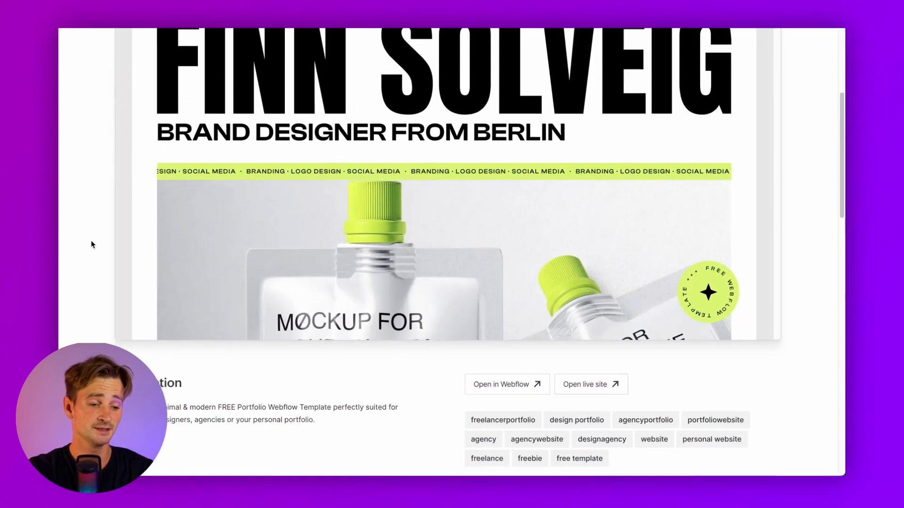
scroll(263, 289, down, 2)
click(596, 301)
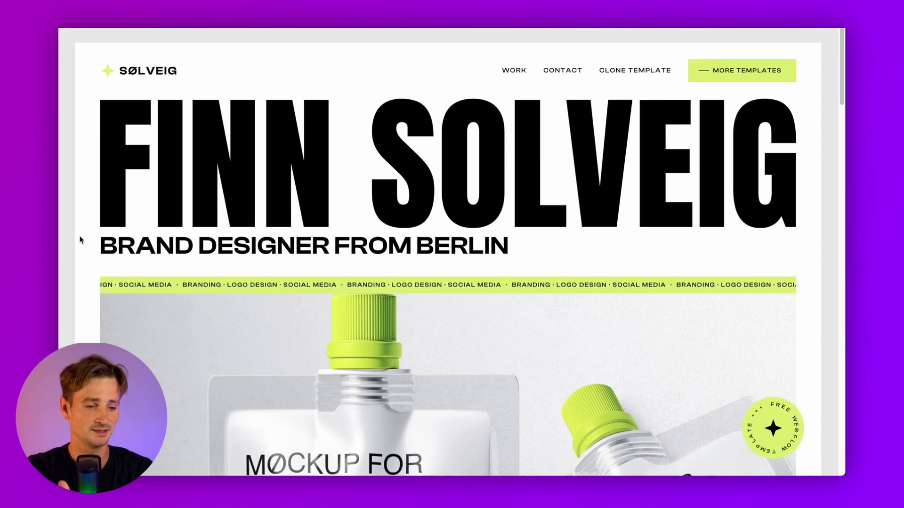
scroll(80, 240, down, 3)
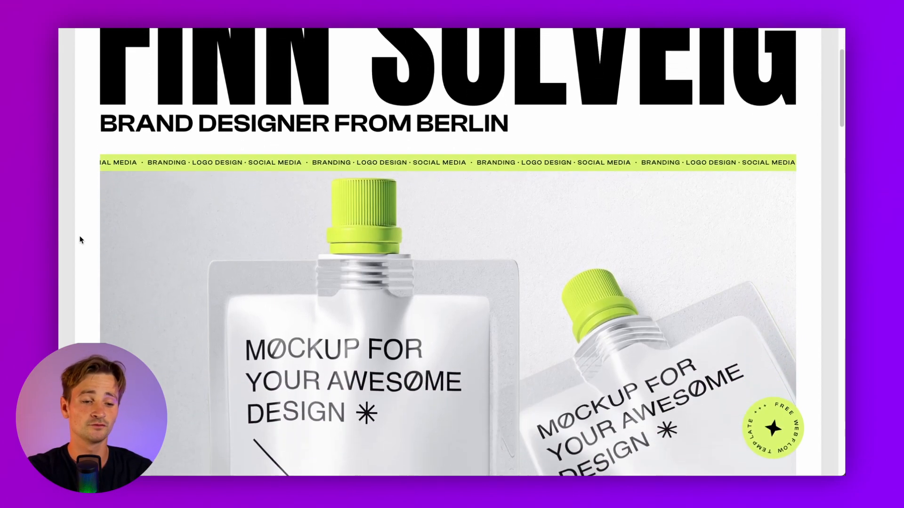
scroll(80, 240, down, 5)
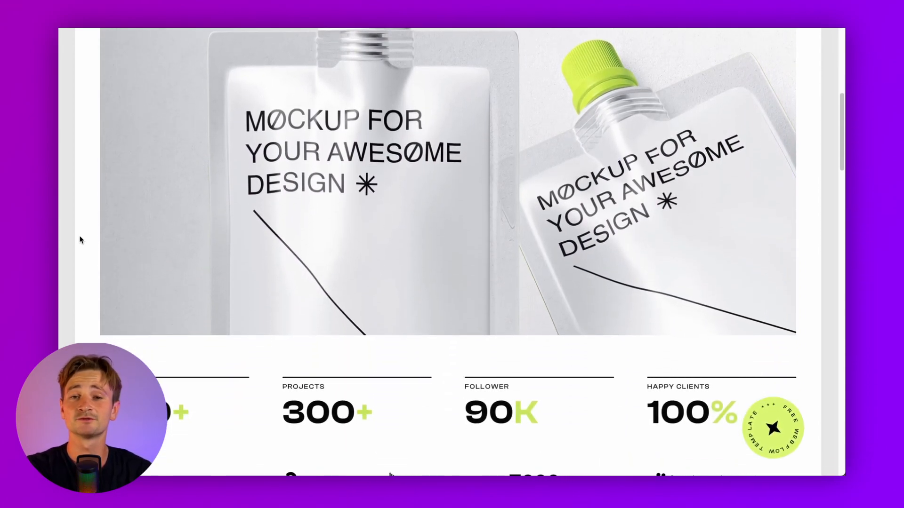
scroll(80, 240, down, 9)
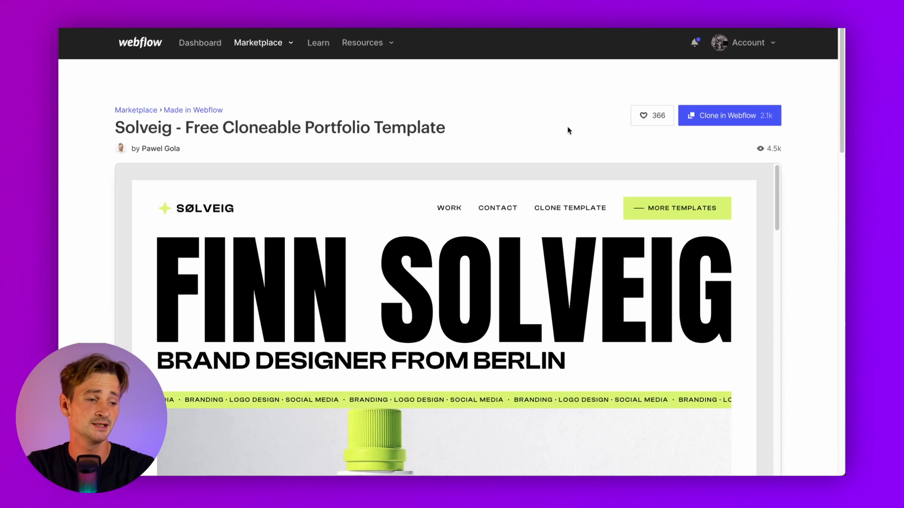
Clone Solveig into the client's workspace as a new site named 'Portfolio v1'
click(698, 117)
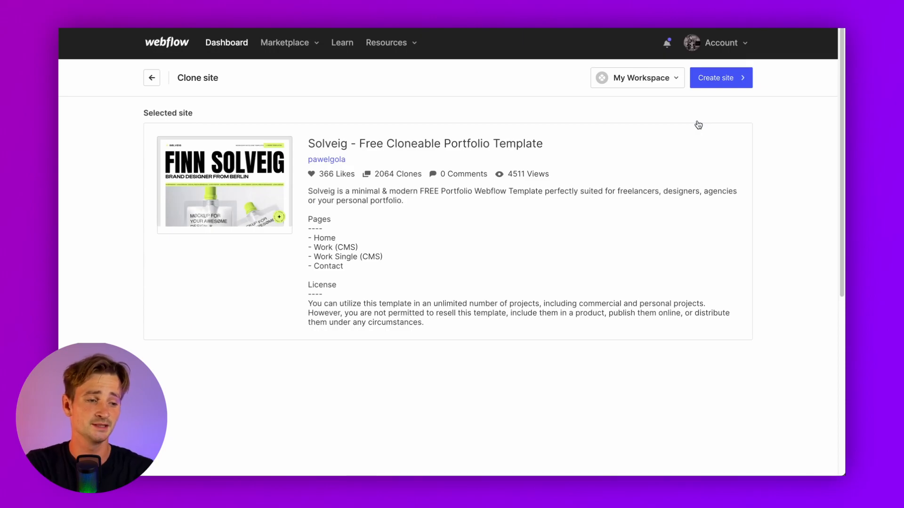
click(659, 78)
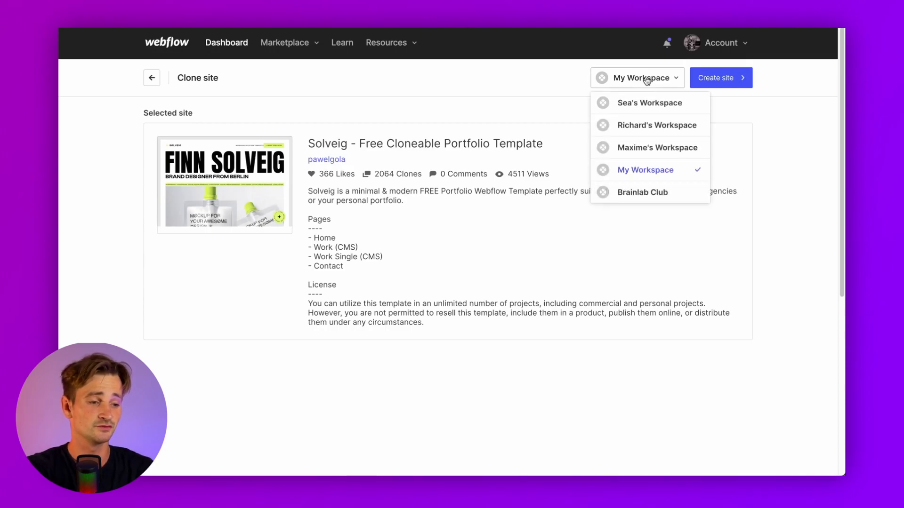
click(644, 125)
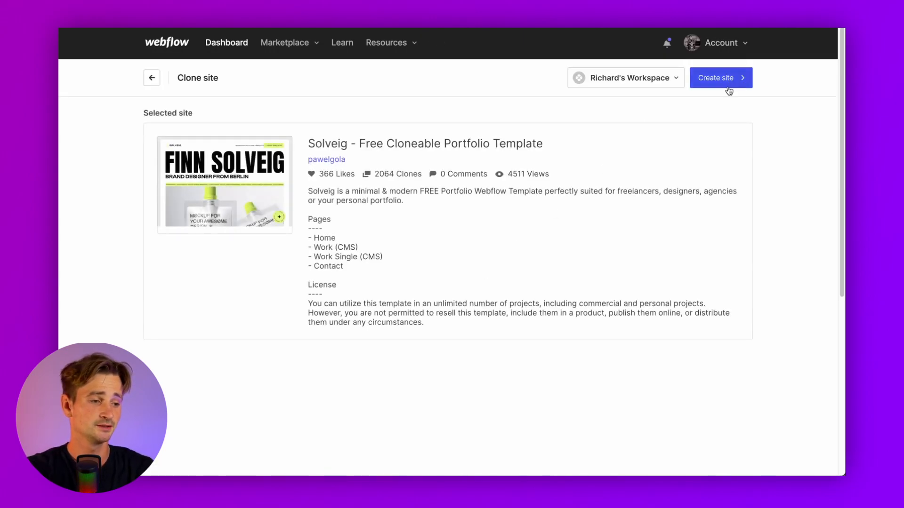
click(711, 85)
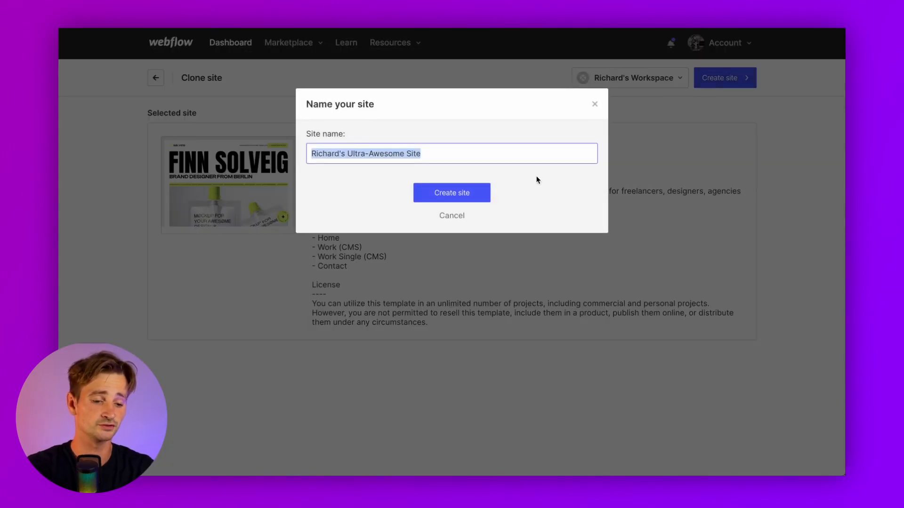
text(Portfolio v1)
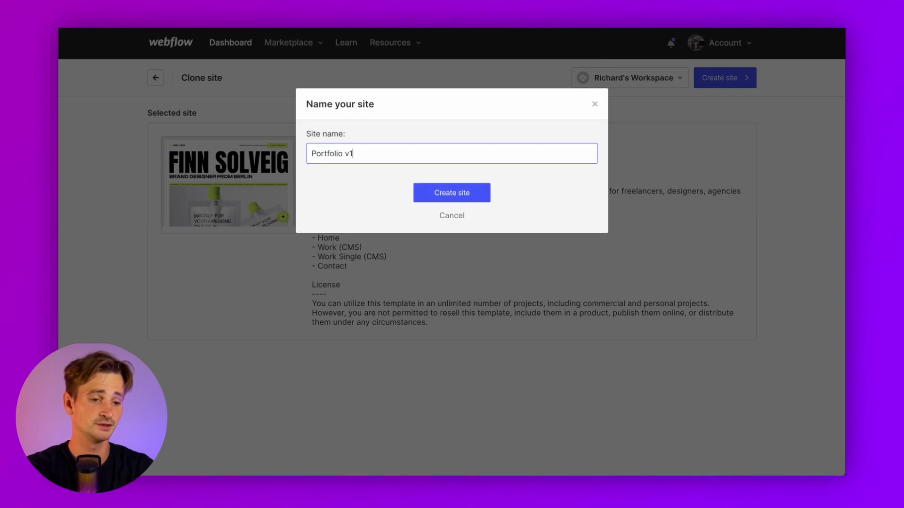
click(471, 194)
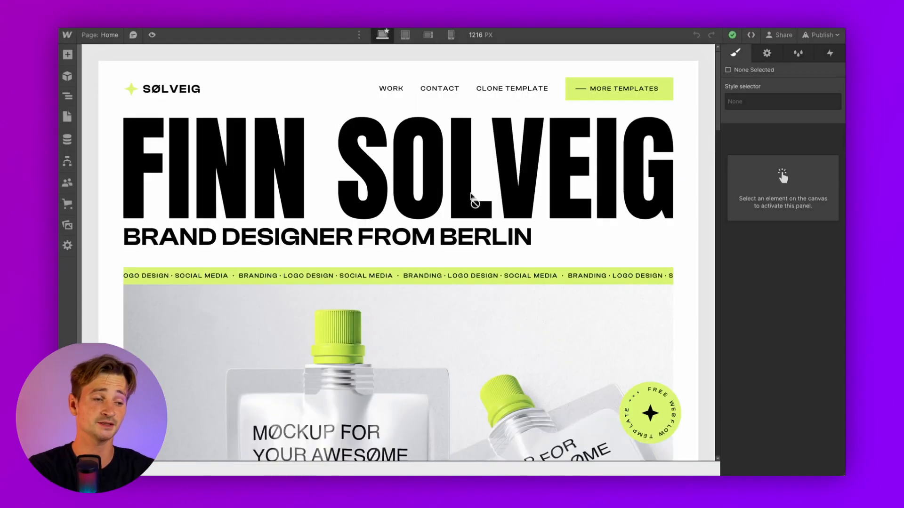
Retype the hero subheading as 'PHOTOGRAPHER - VIDEOGRAPHER', correcting the misspelled ending
click(814, 38)
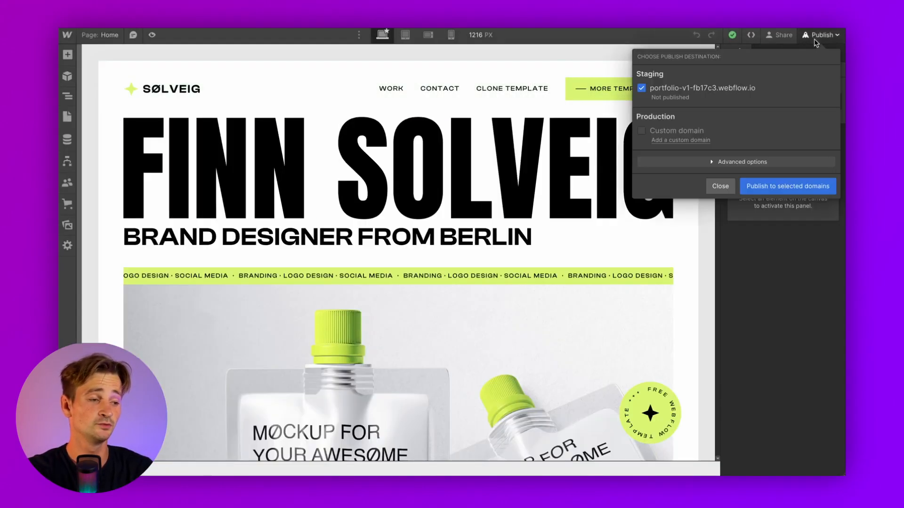
click(655, 304)
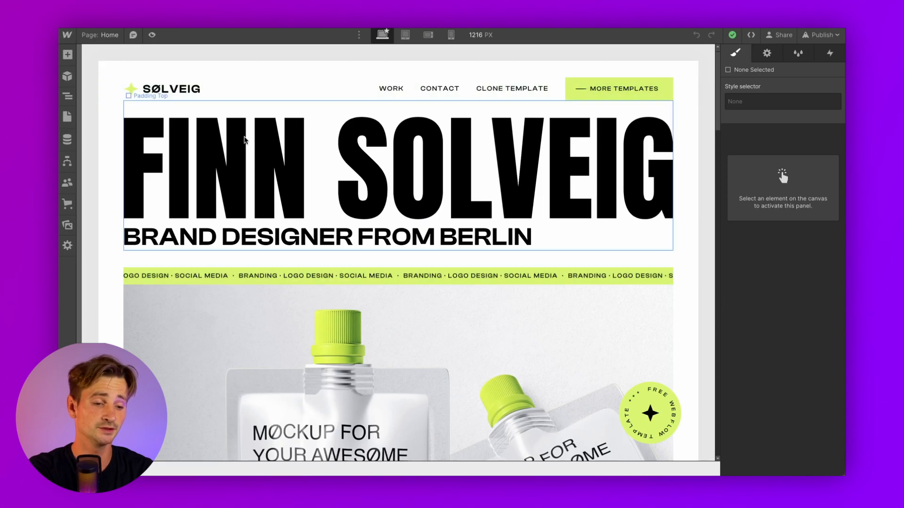
click(471, 241)
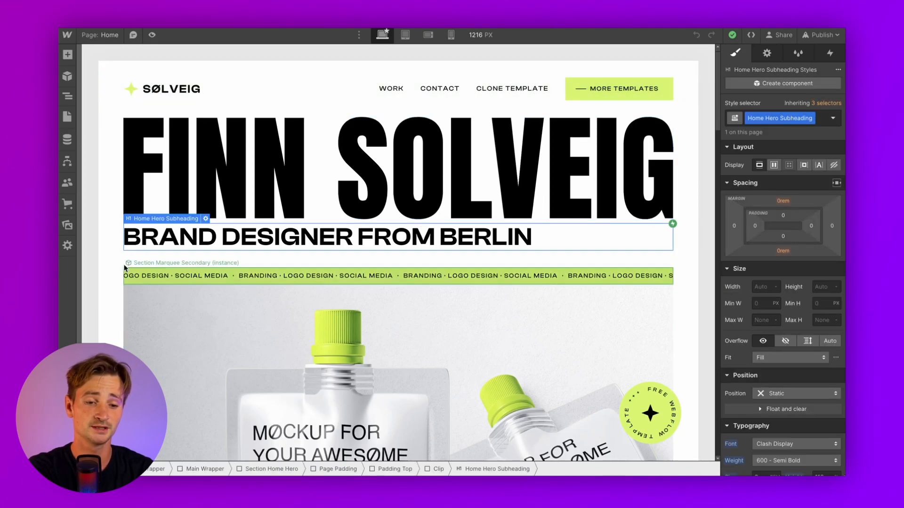
double_click(301, 238)
text(PH)
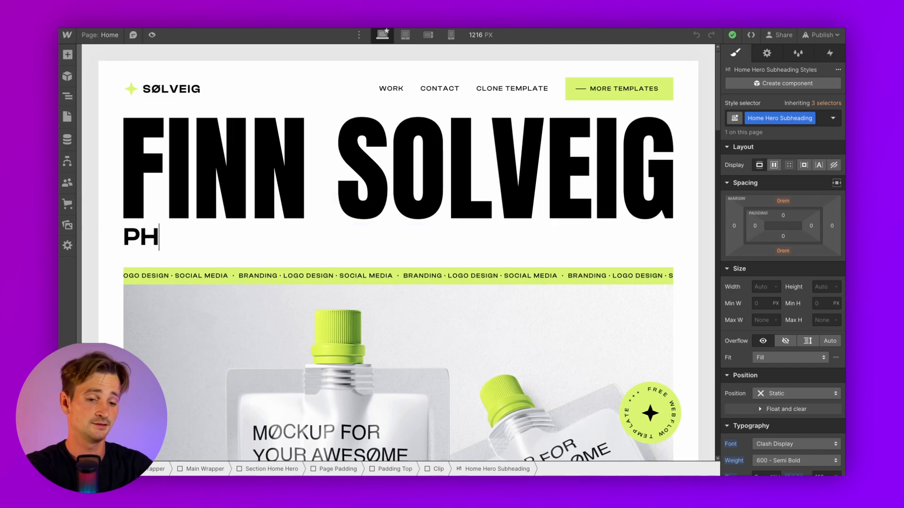
text(OTOGRAPHER )
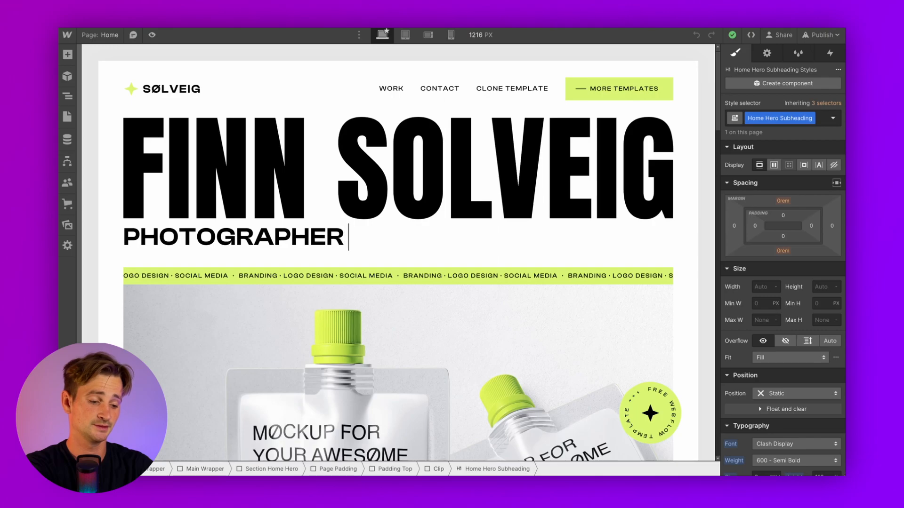
text(- VIDEOGRAPER)
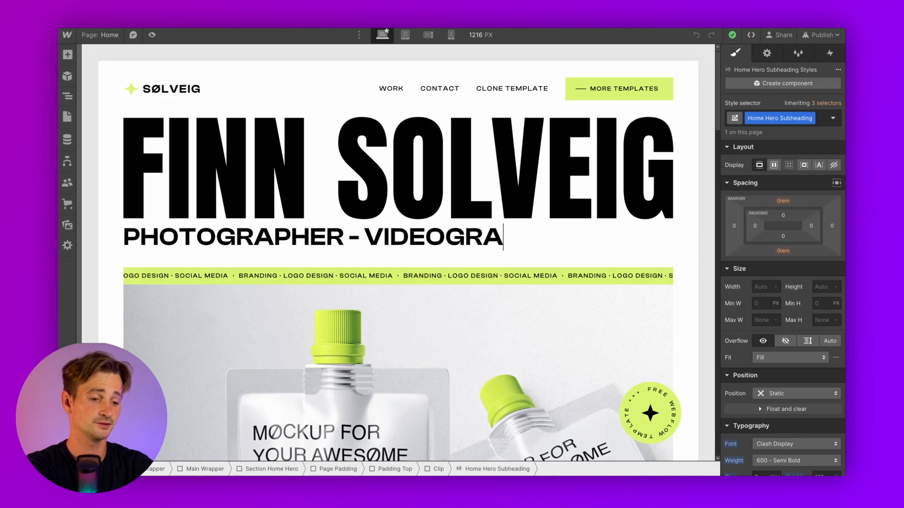
key(BackSpace)
key(BackSpace)
text(HER)
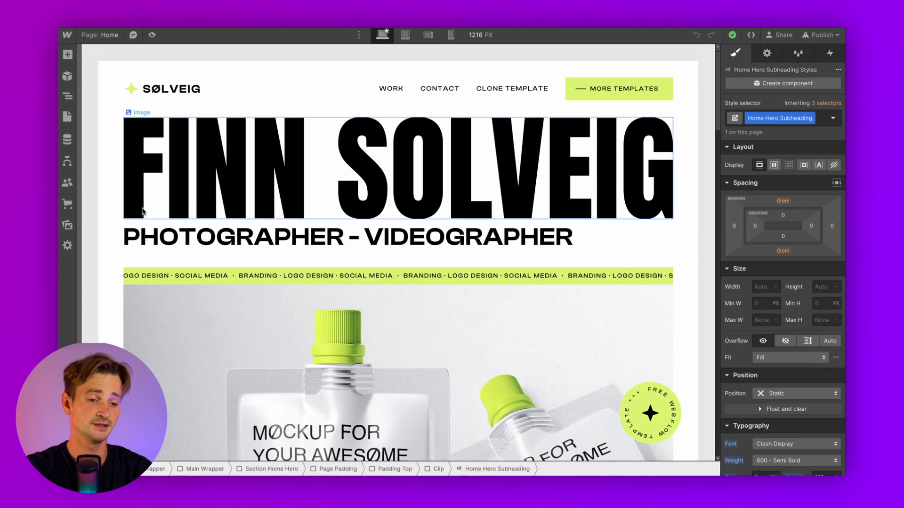
click(333, 162)
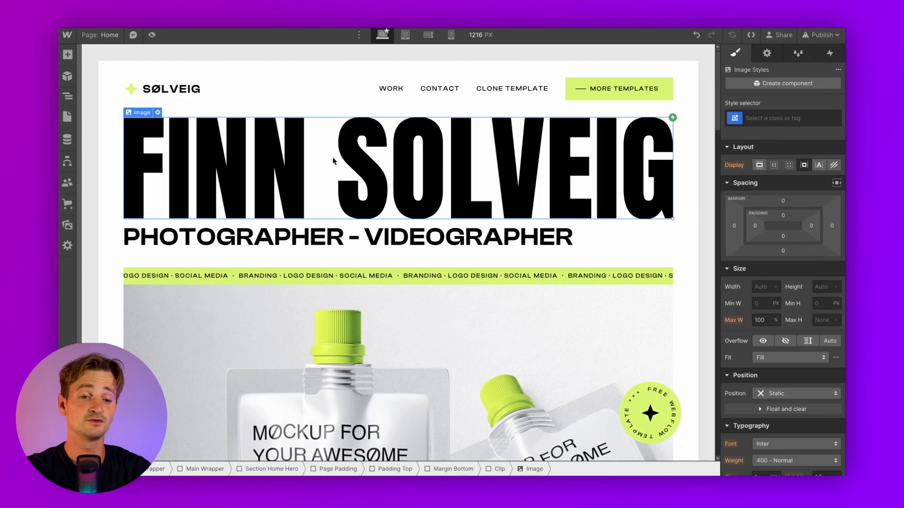
Upload the name-logo PNG from the assets folder as the hero's replacement name image
click(158, 113)
click(190, 254)
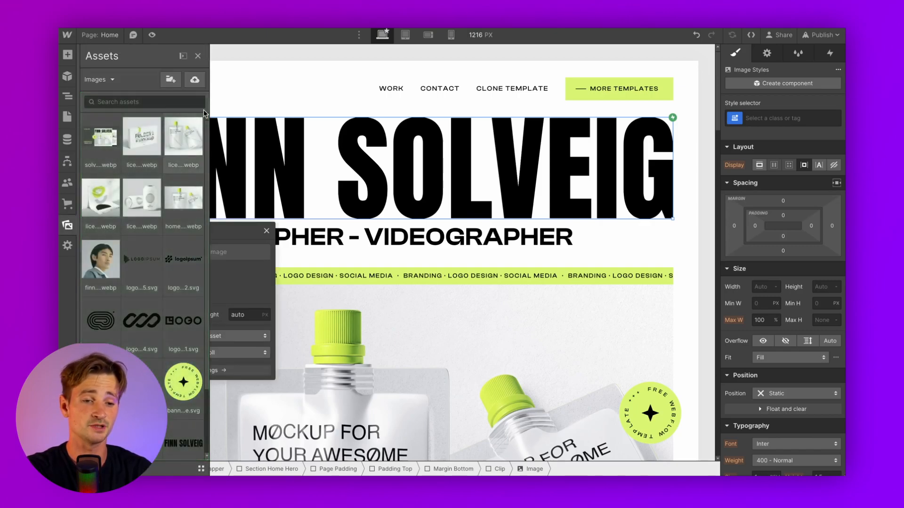
click(193, 80)
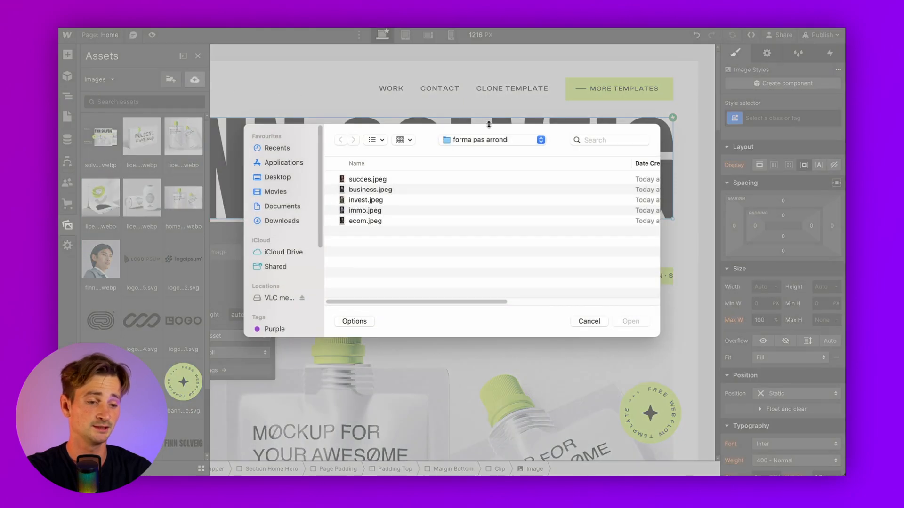
click(492, 140)
click(498, 258)
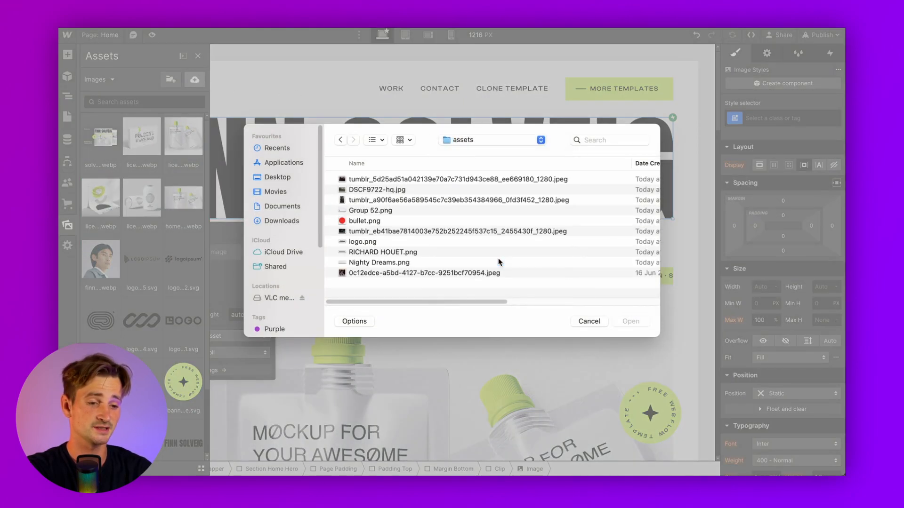
click(377, 253)
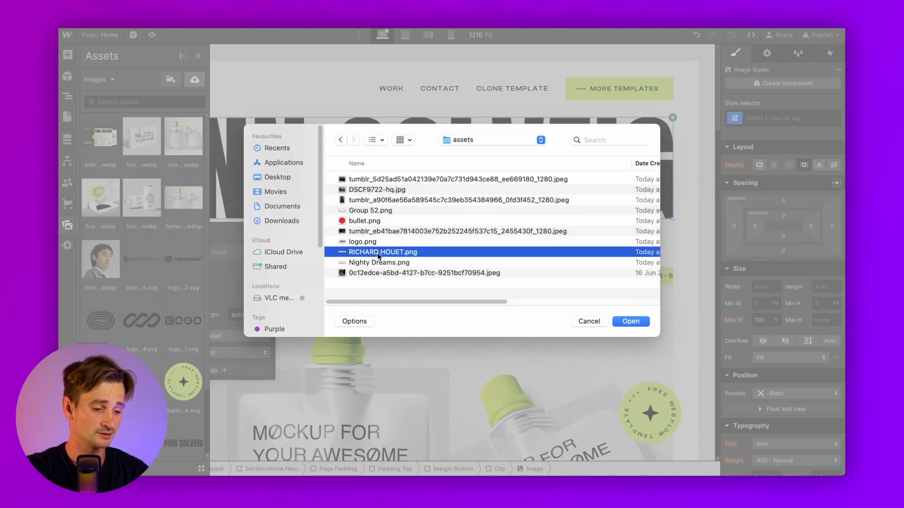
double_click(377, 253)
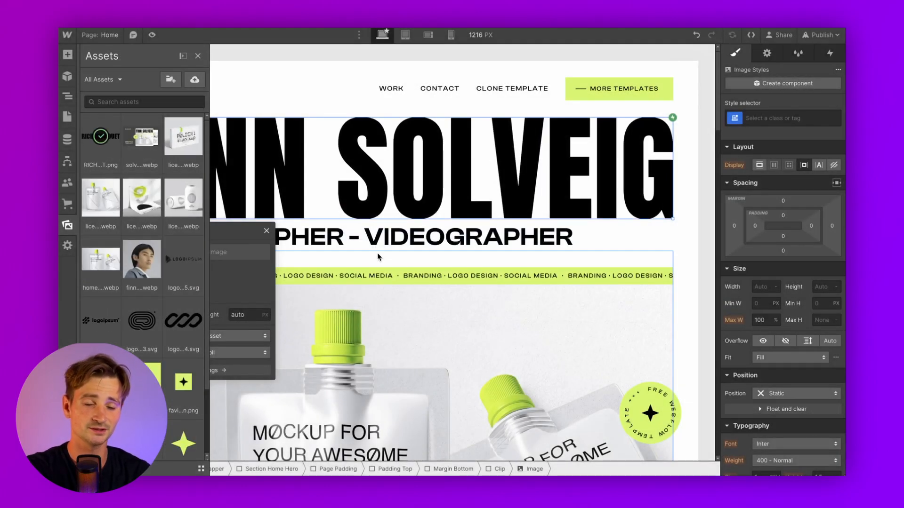
click(477, 177)
Check the new hero image at tablet width, then return to desktop
click(404, 35)
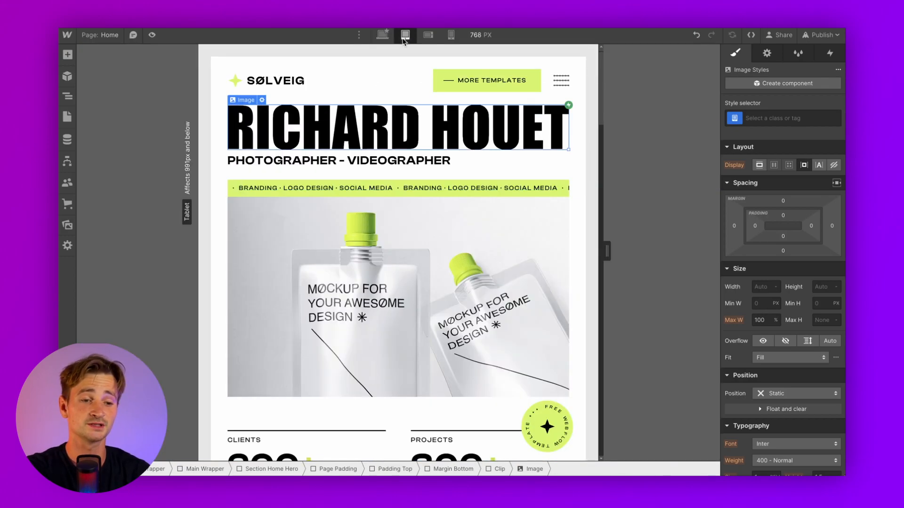
click(383, 35)
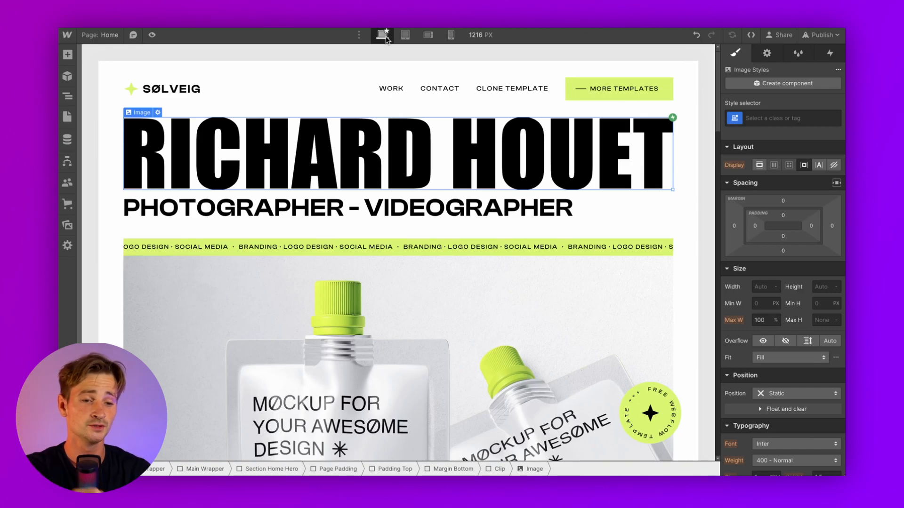
click(182, 93)
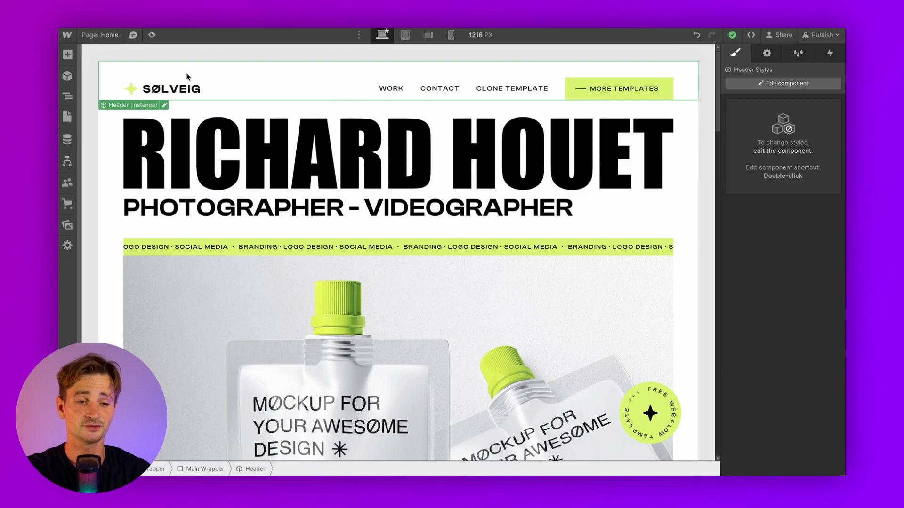
Upload logo.png to the site assets through the header logo's Replace Image option
click(164, 105)
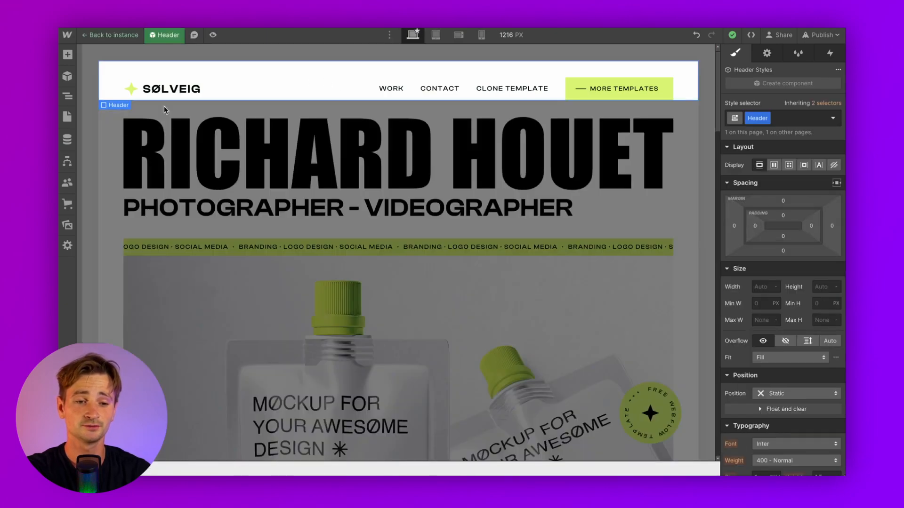
click(143, 88)
click(193, 76)
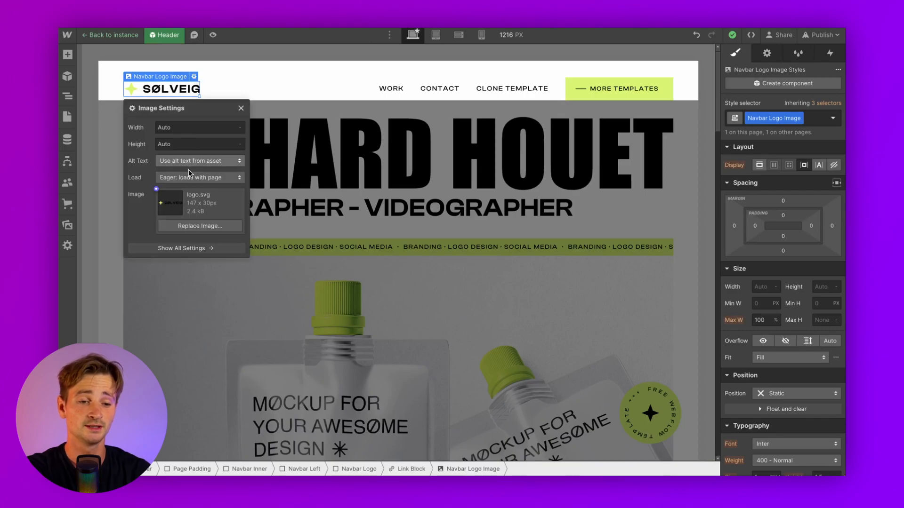
click(200, 226)
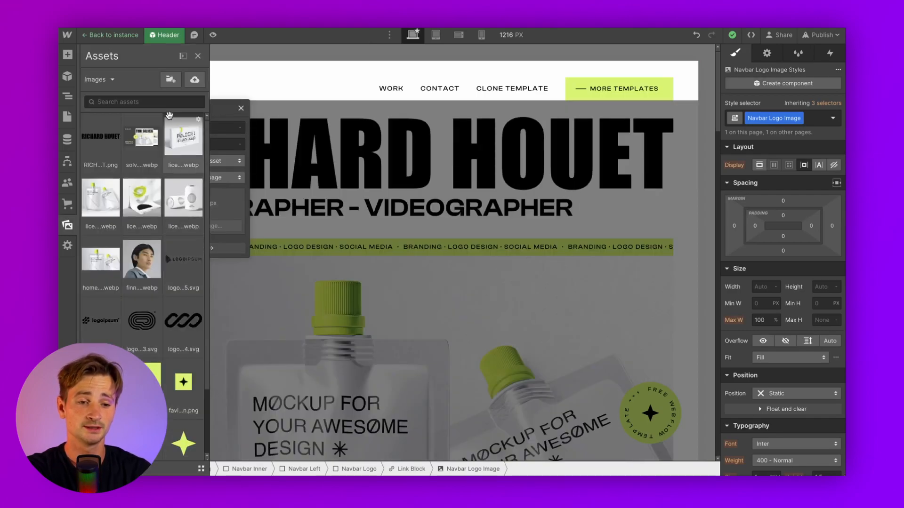
click(194, 79)
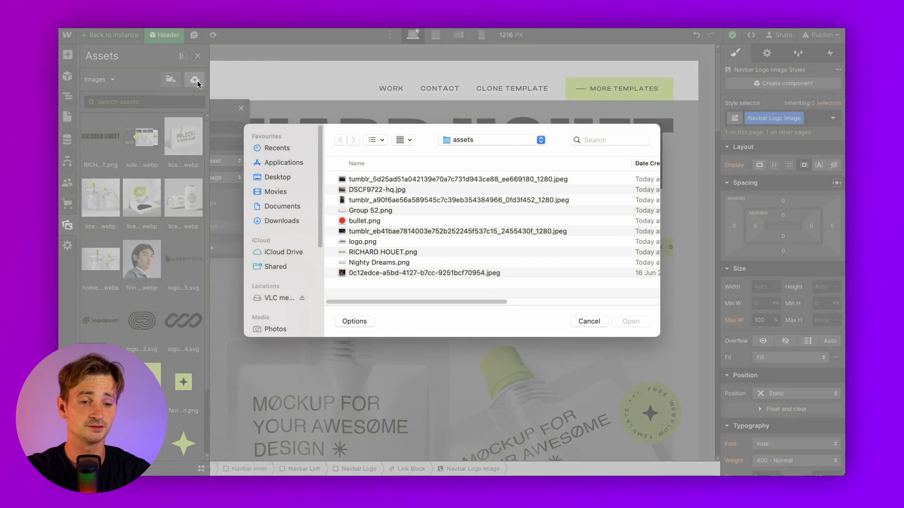
click(368, 210)
key(space)
key(space)
click(363, 242)
key(space)
key(space)
double_click(362, 241)
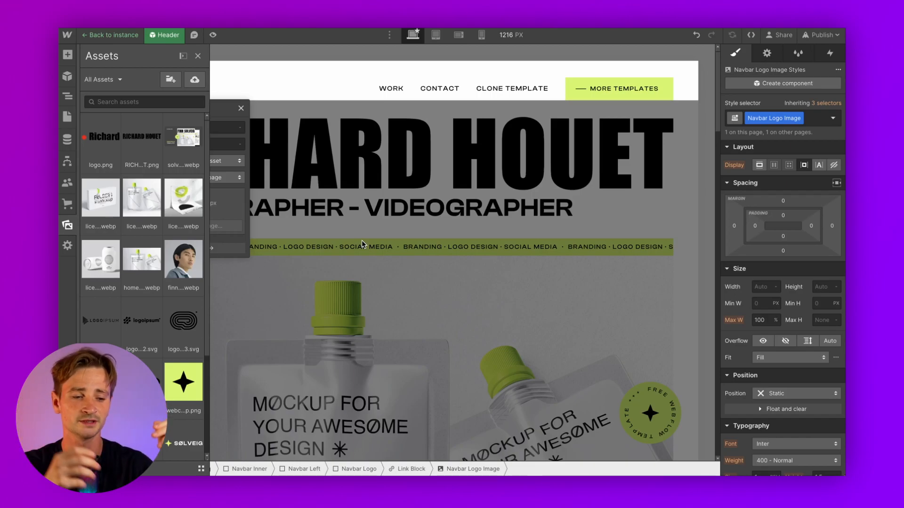
double_click(362, 241)
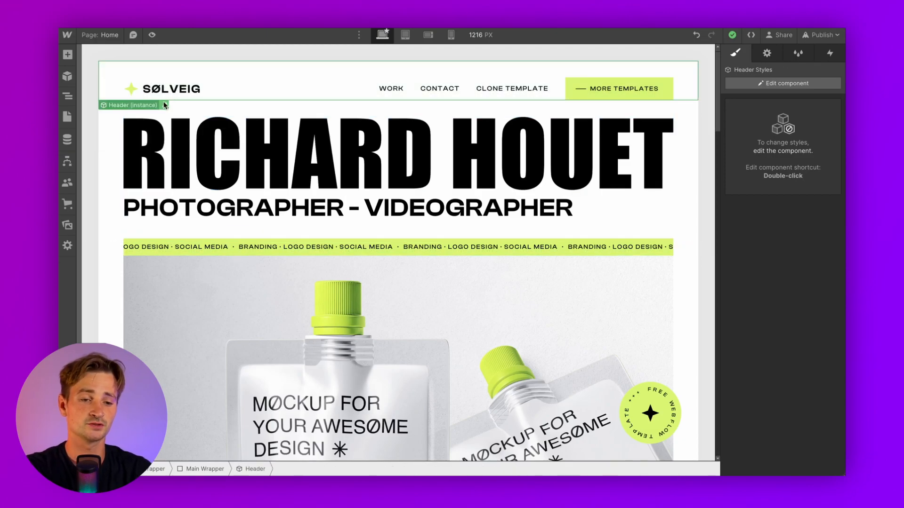
Make logo.png the navbar logo image inside the Header component
double_click(164, 103)
click(193, 83)
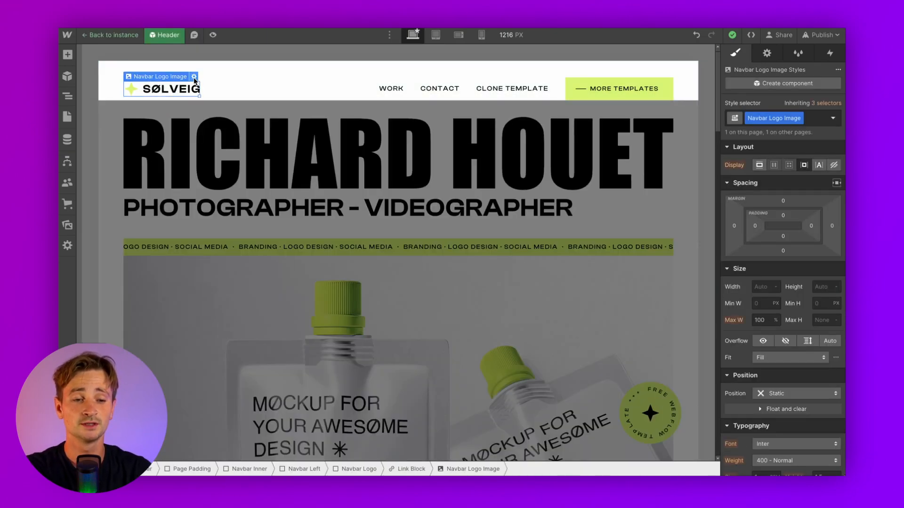
click(193, 77)
click(193, 225)
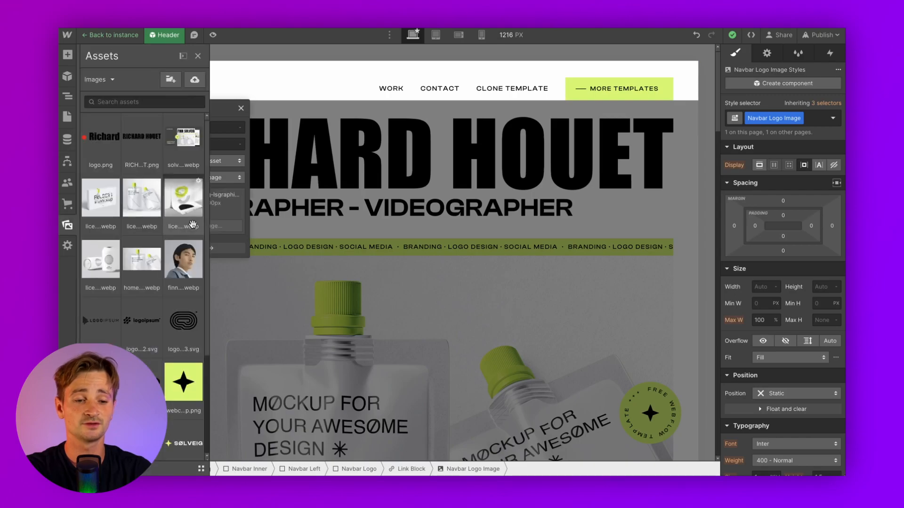
click(94, 138)
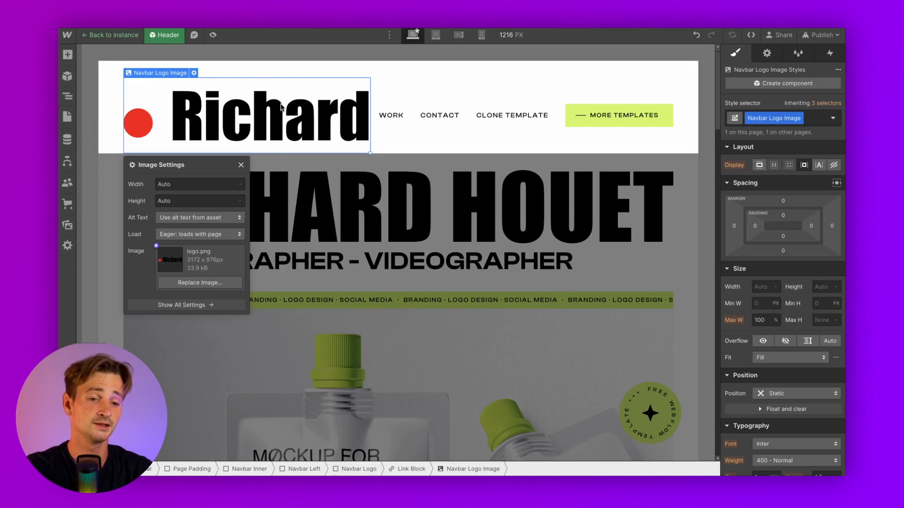
click(241, 166)
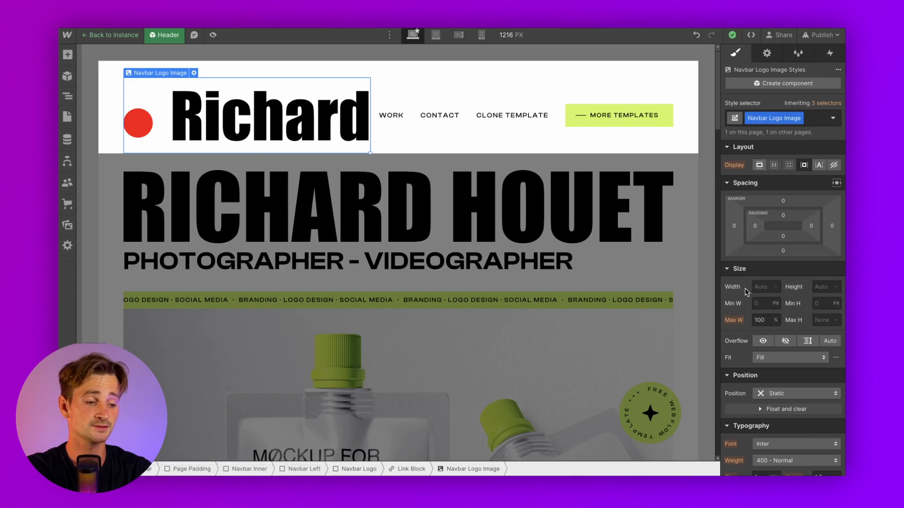
Set the navbar logo width to 120 px, exit the component and preview the page
click(761, 288)
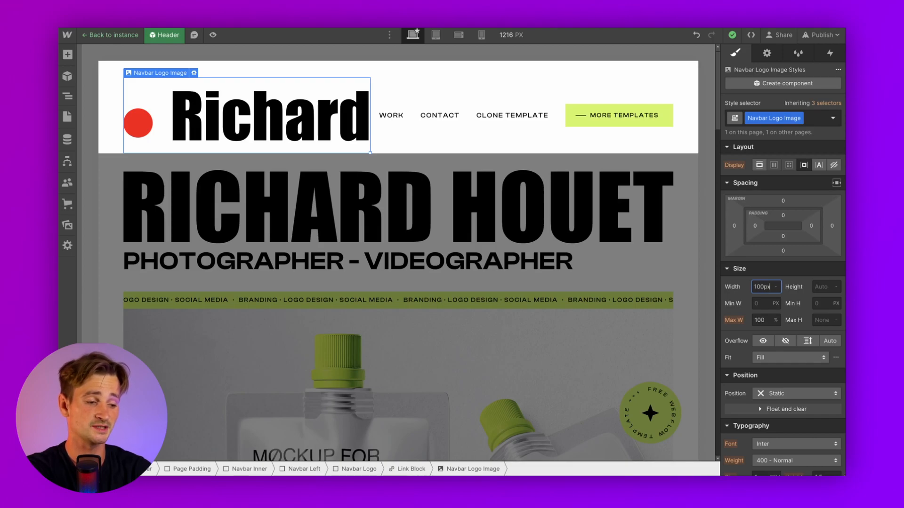
key(Return)
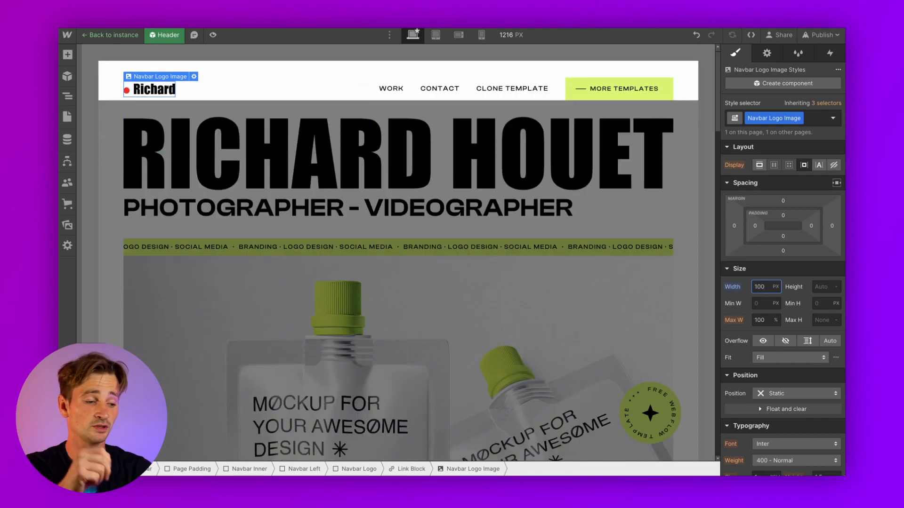
key(Right)
key(BackSpace)
text(2)
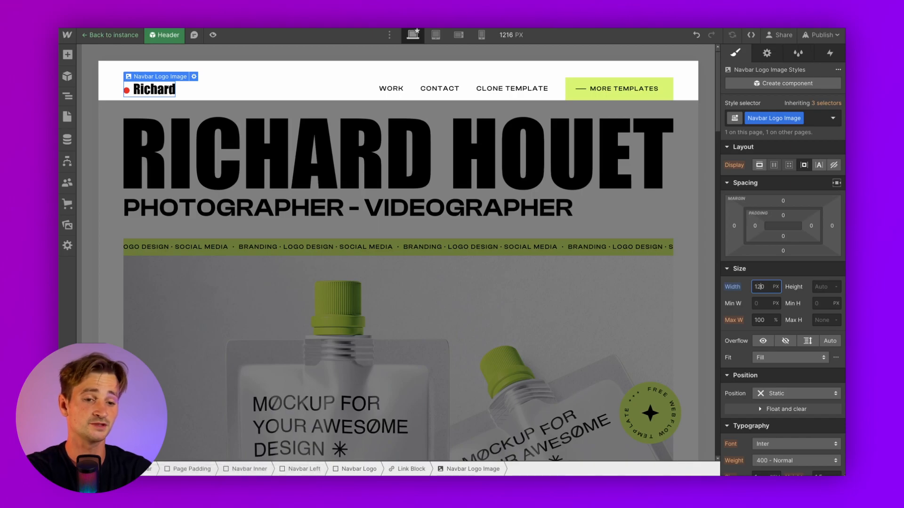
key(Return)
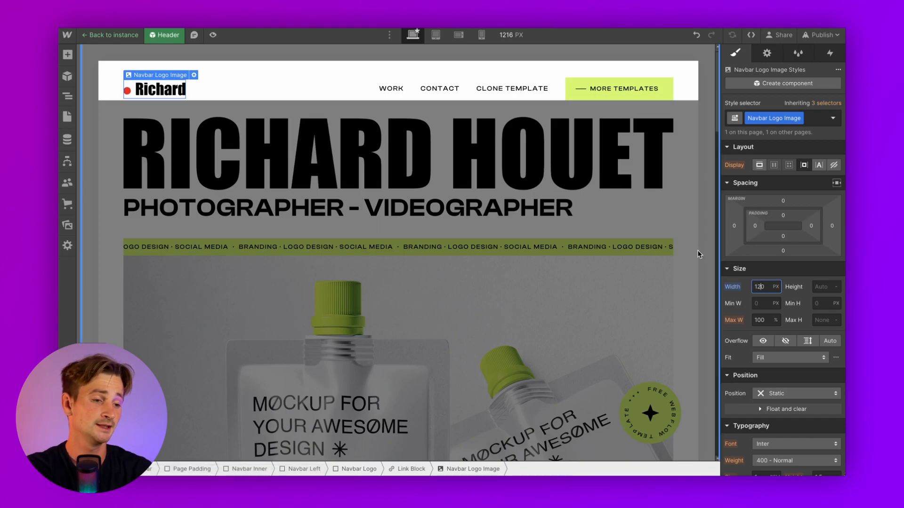
click(585, 176)
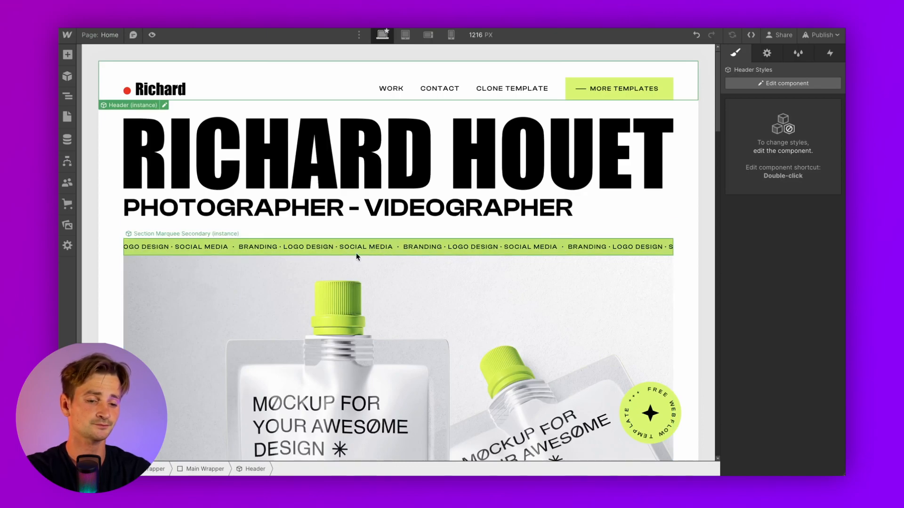
click(152, 34)
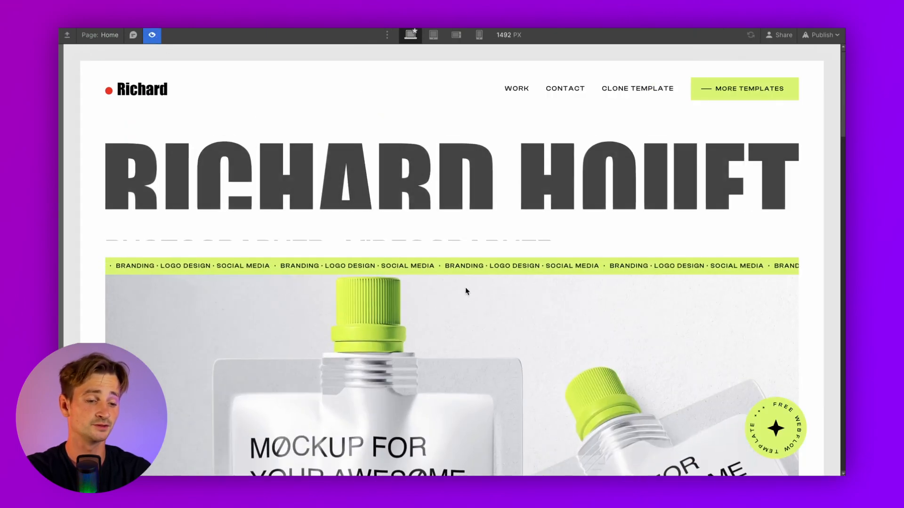
Give the marquee strip component a #000000 background
click(151, 34)
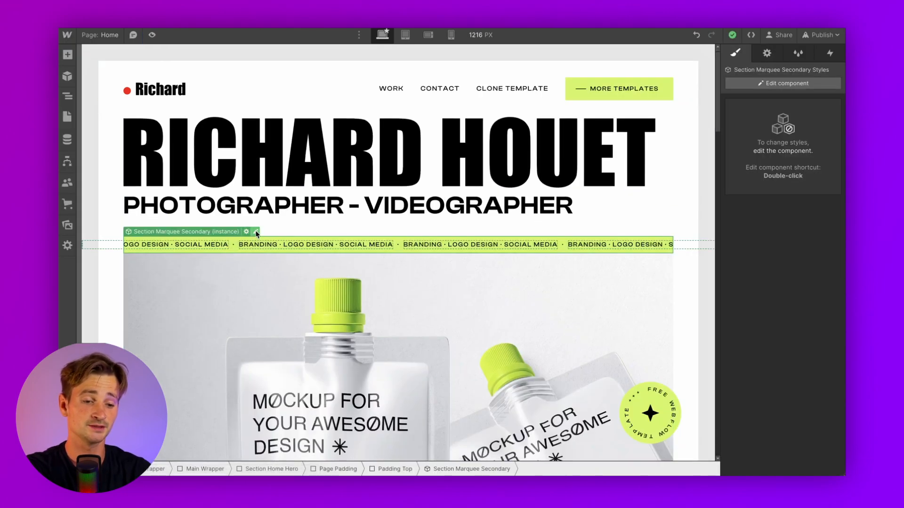
click(257, 232)
scroll(749, 386, down, 10)
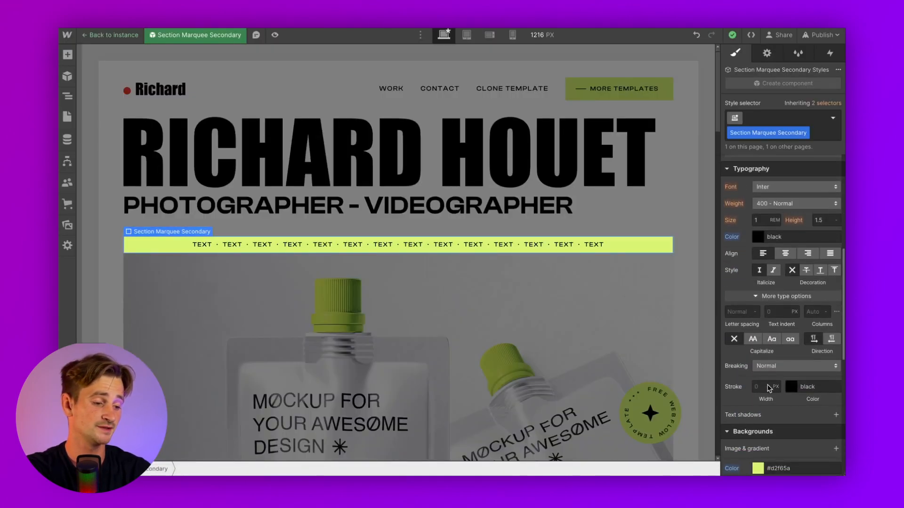
click(758, 320)
text(000000)
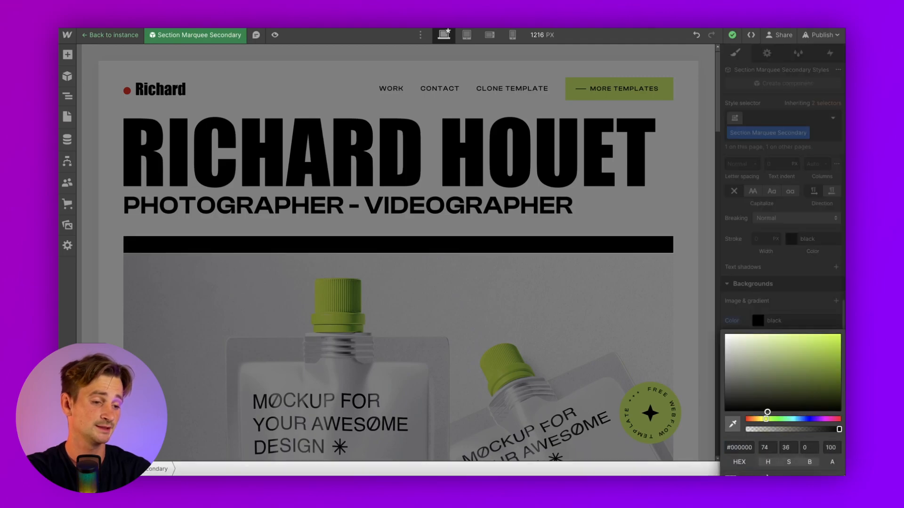
click(793, 312)
Set the marquee text colour to #f60000, keeping its font and weight unchanged
scroll(793, 312, up, 4)
click(760, 267)
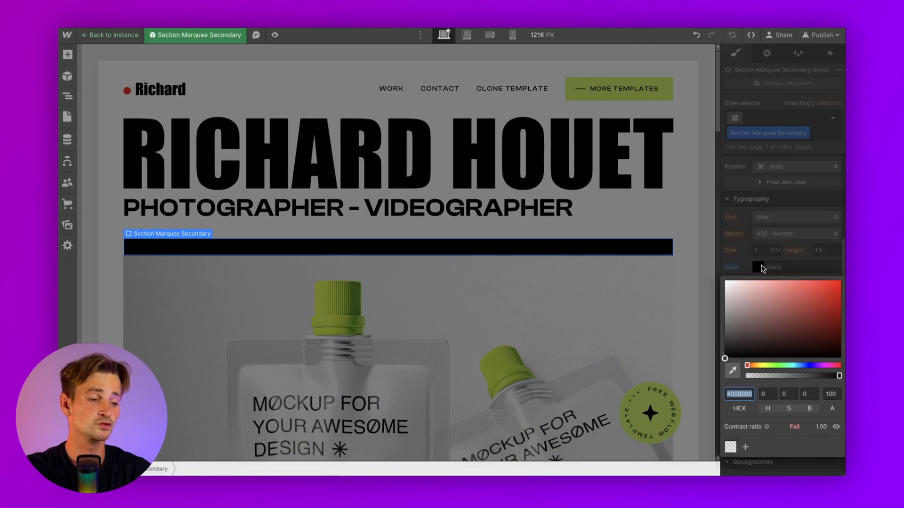
text(f60000)
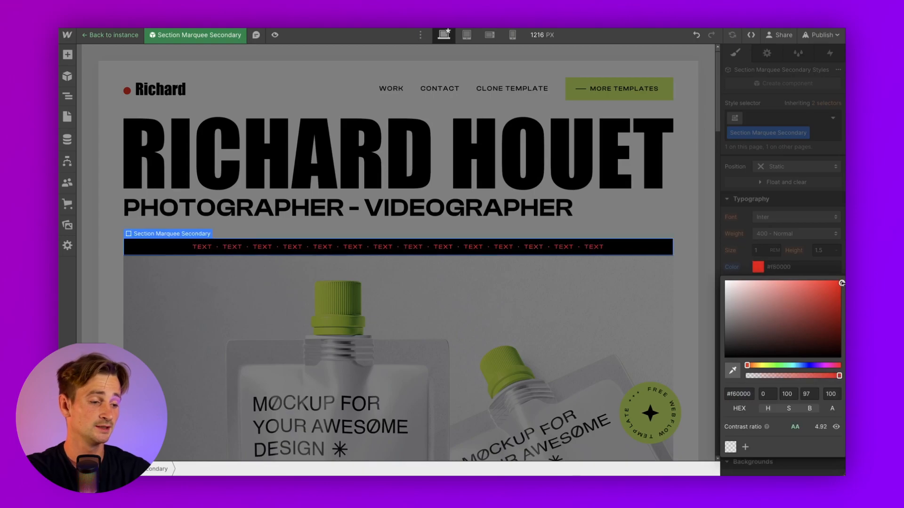
click(828, 266)
click(797, 238)
click(797, 239)
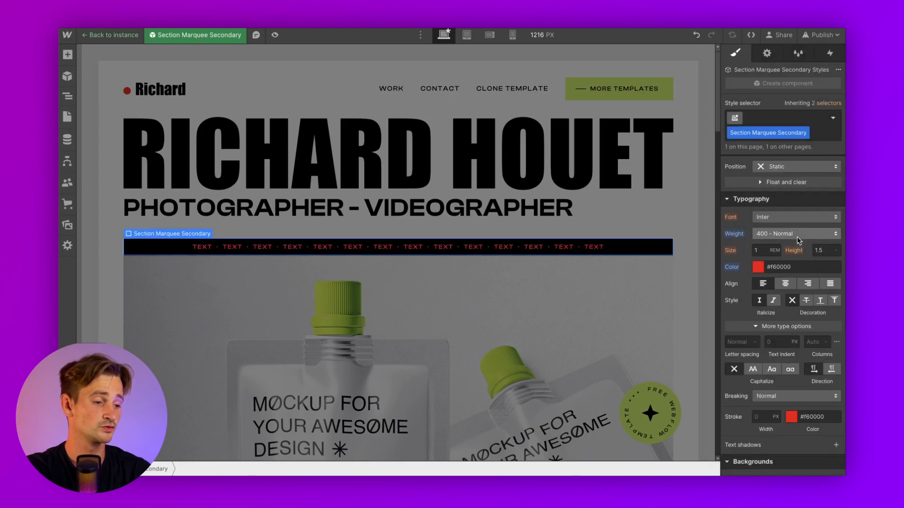
click(775, 219)
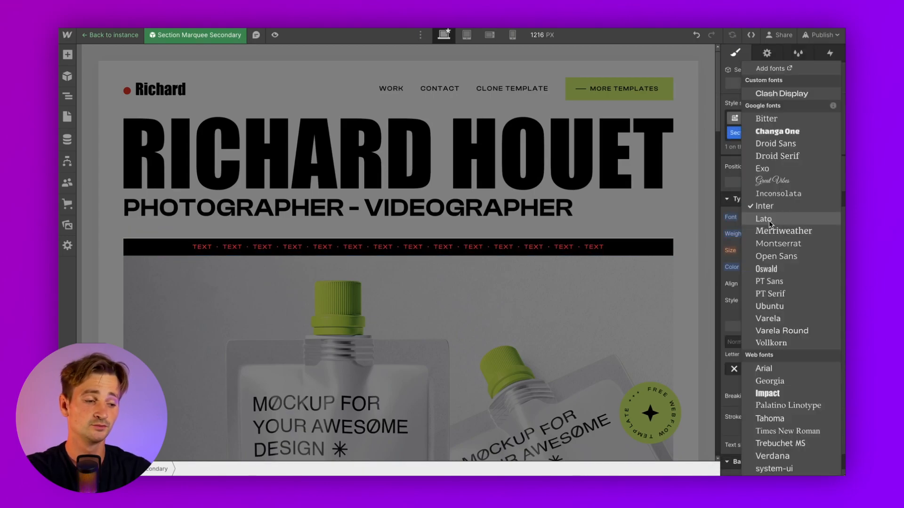
click(734, 227)
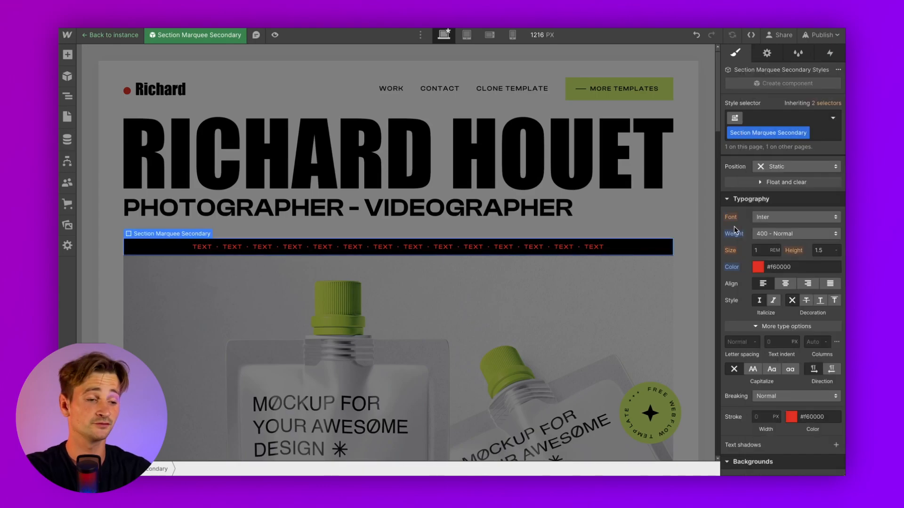
click(689, 169)
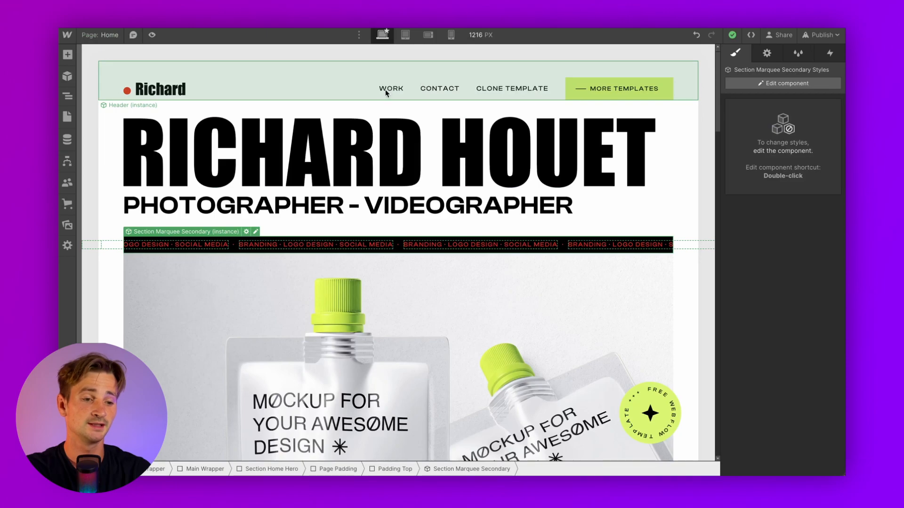
Select the Body, open the Navigator, and confirm its Typography font stays Inter
click(143, 54)
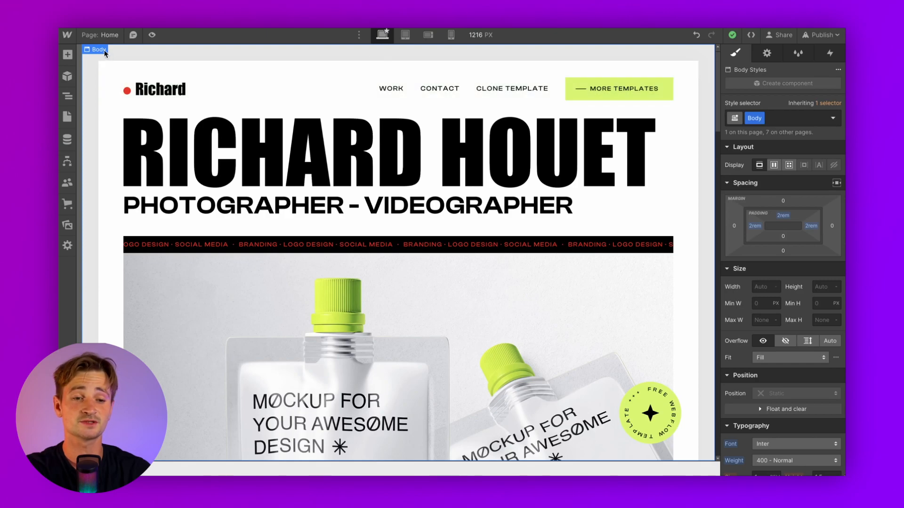
click(68, 96)
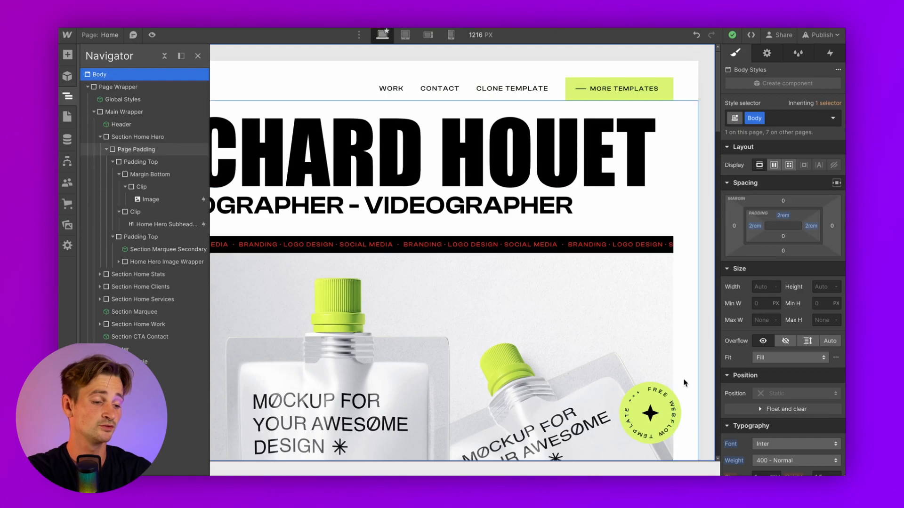
scroll(732, 386, down, 3)
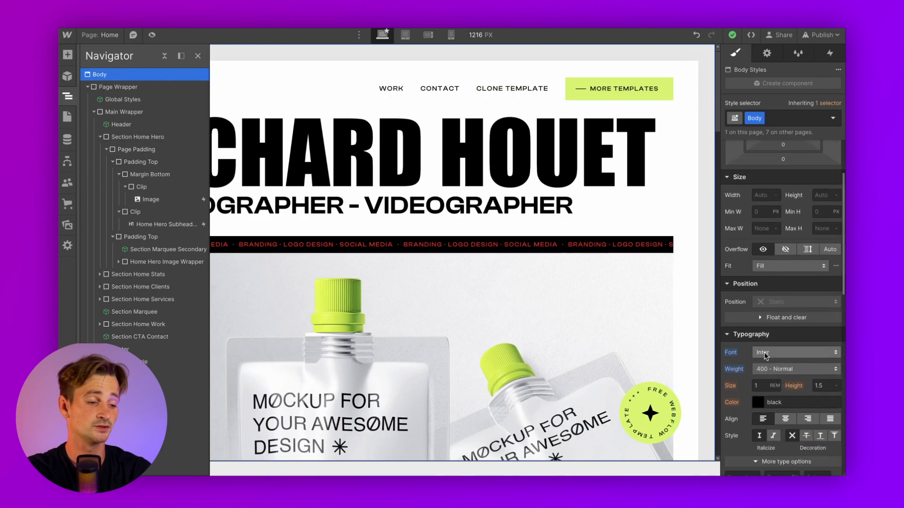
click(765, 353)
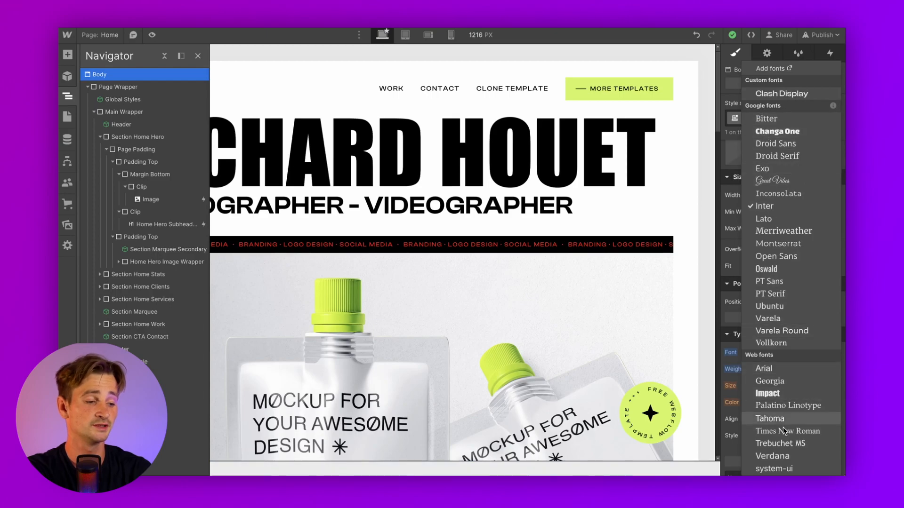
click(733, 363)
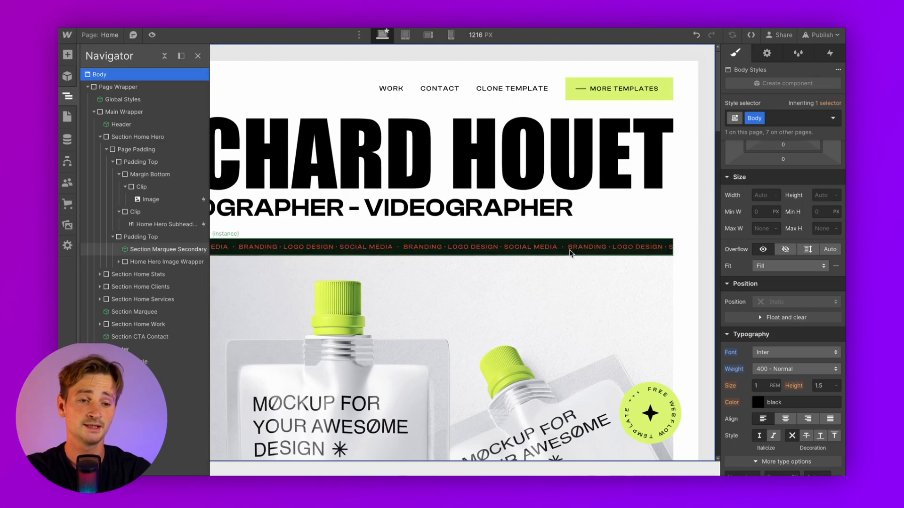
Open Portfolio v1's Site Settings on the Fonts tab to review the Google Fonts list
click(67, 36)
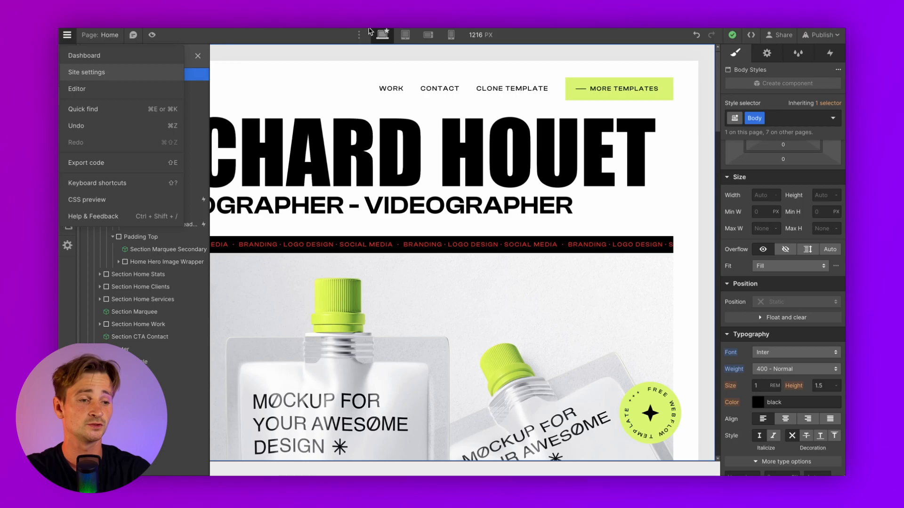
click(87, 72)
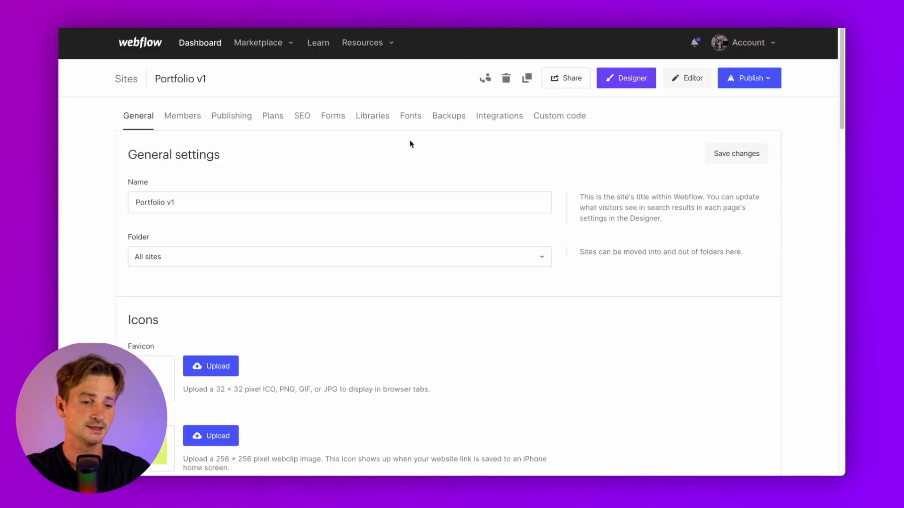
click(408, 116)
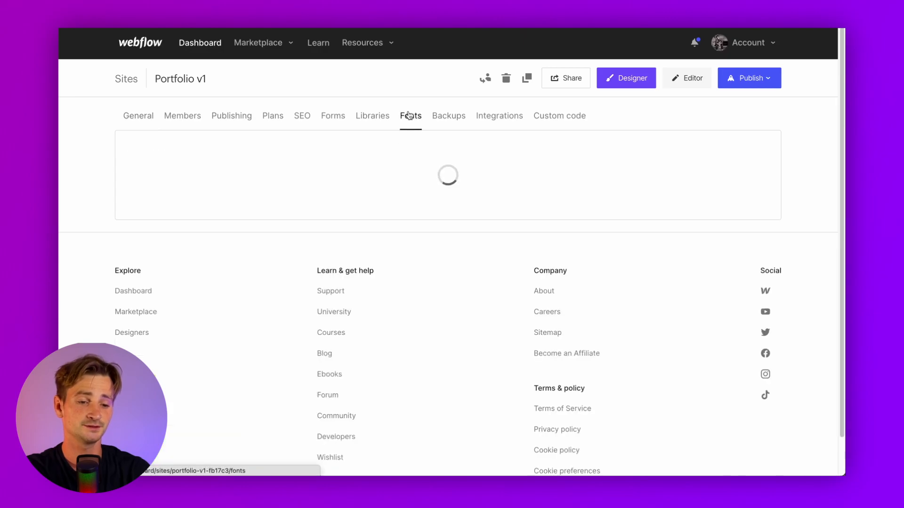
scroll(122, 255, down, 3)
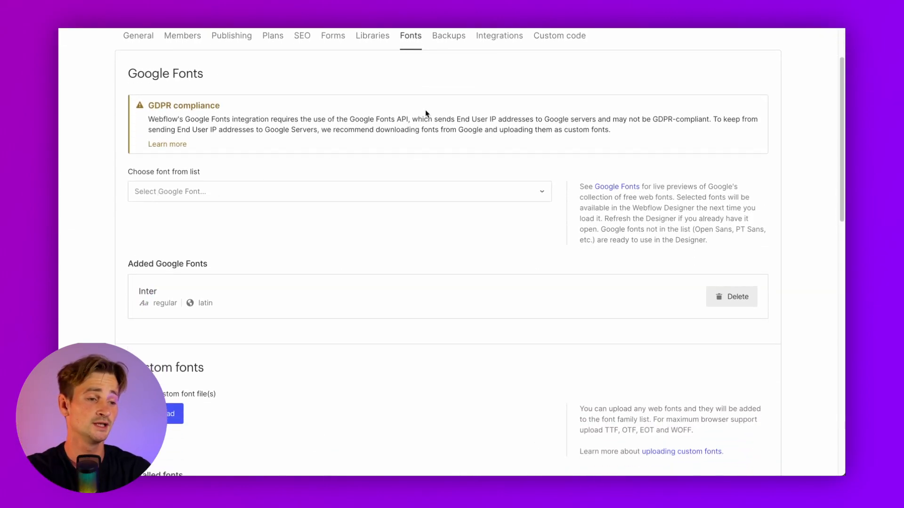
Search 'google font' in a new tab and open the Google Fonts browse result
key(super+t)
text(google font)
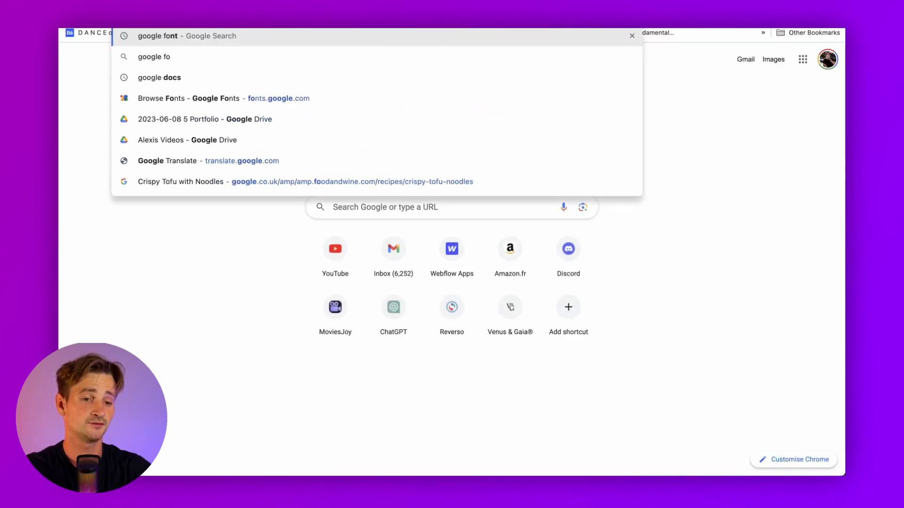
key(Return)
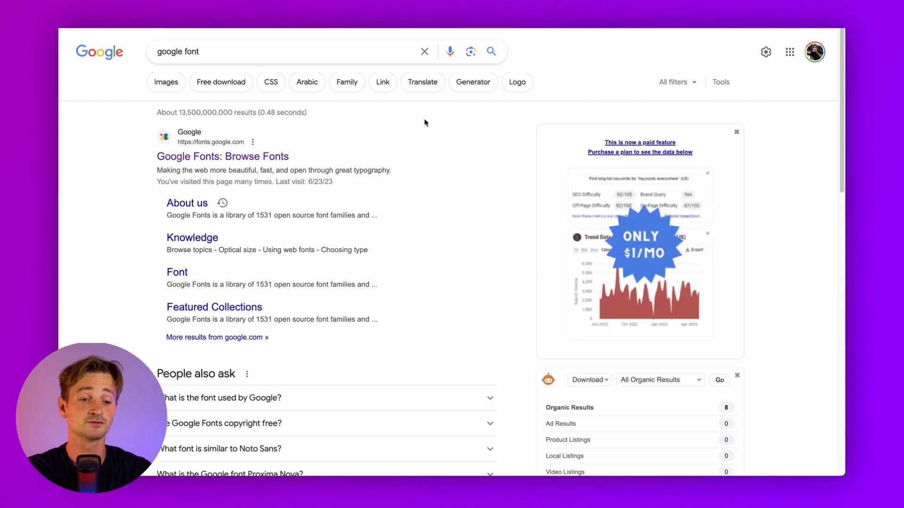
click(278, 156)
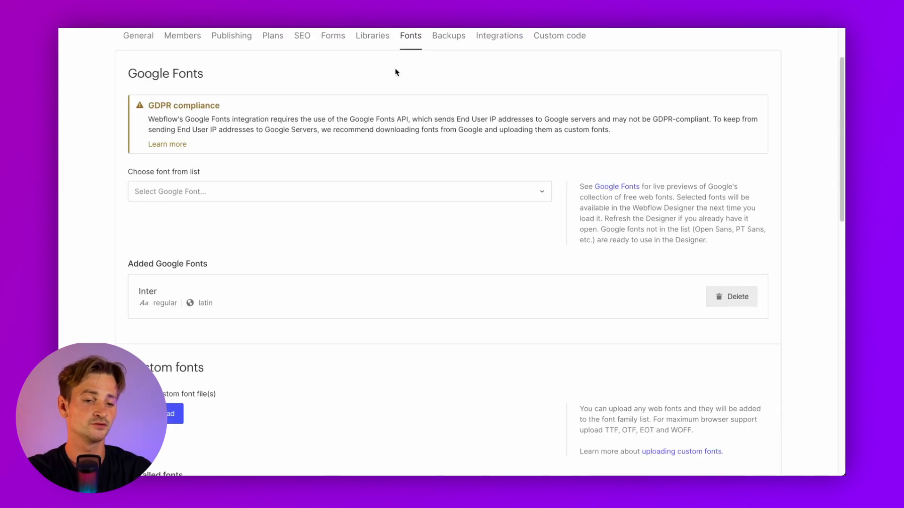
Pick Poppins from the Google Fonts dropdown
click(309, 187)
scroll(277, 276, down, 6)
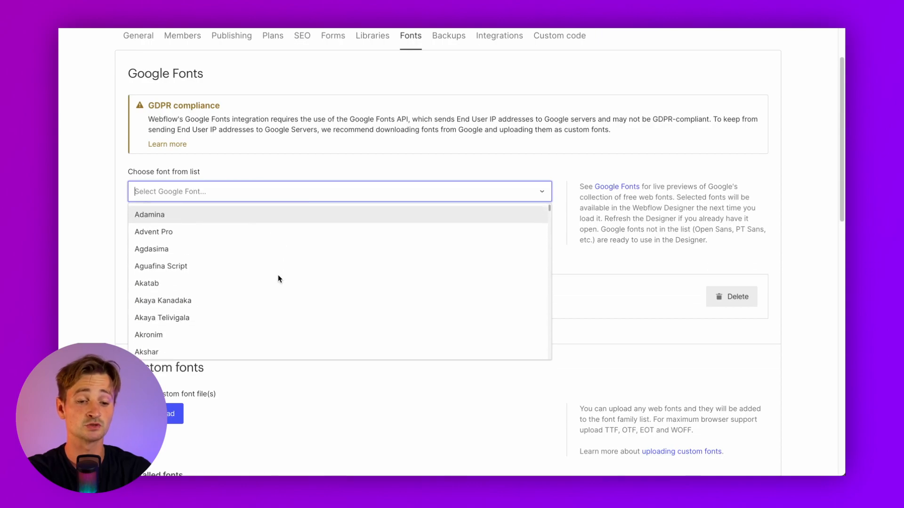
scroll(278, 279, down, 5)
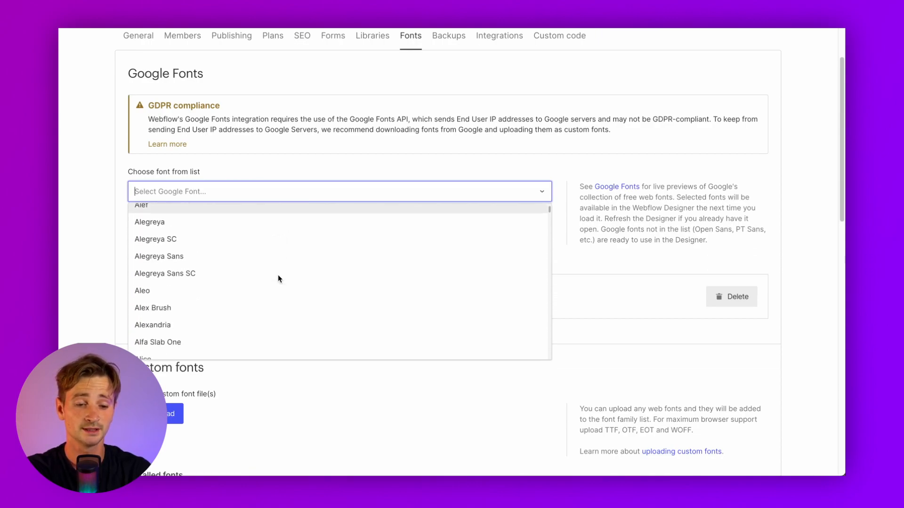
scroll(278, 278, down, 3)
text(p)
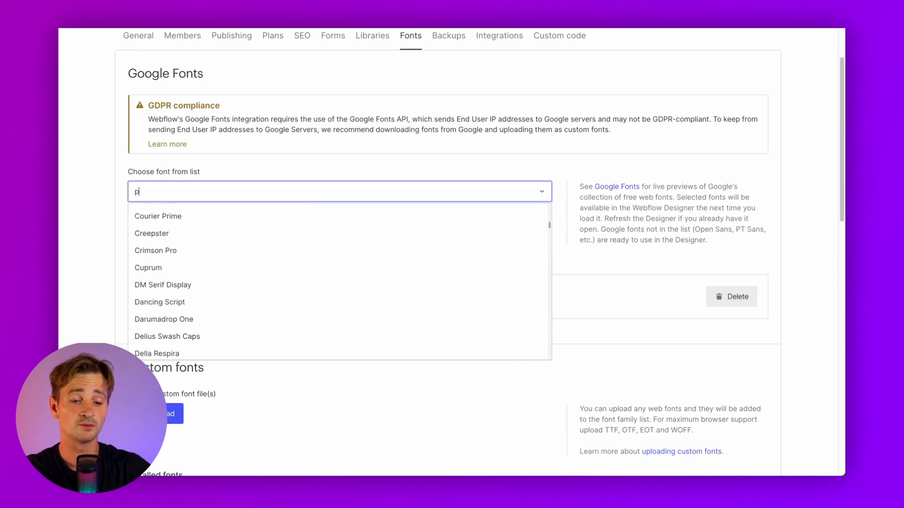
scroll(276, 297, down, 3)
text(opp)
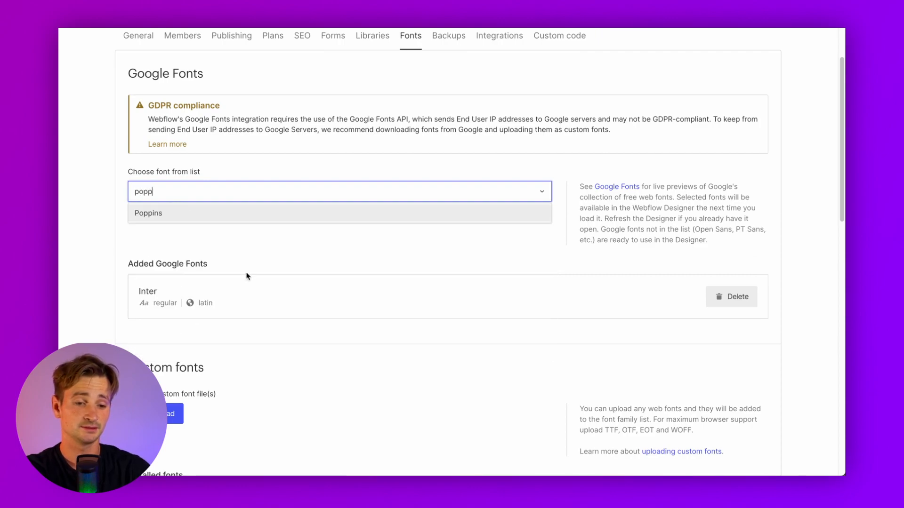
click(194, 218)
Tick every Poppins weight from 100 to 900 with italics and add the font
click(143, 237)
scroll(146, 240, down, 1)
click(143, 210)
click(143, 229)
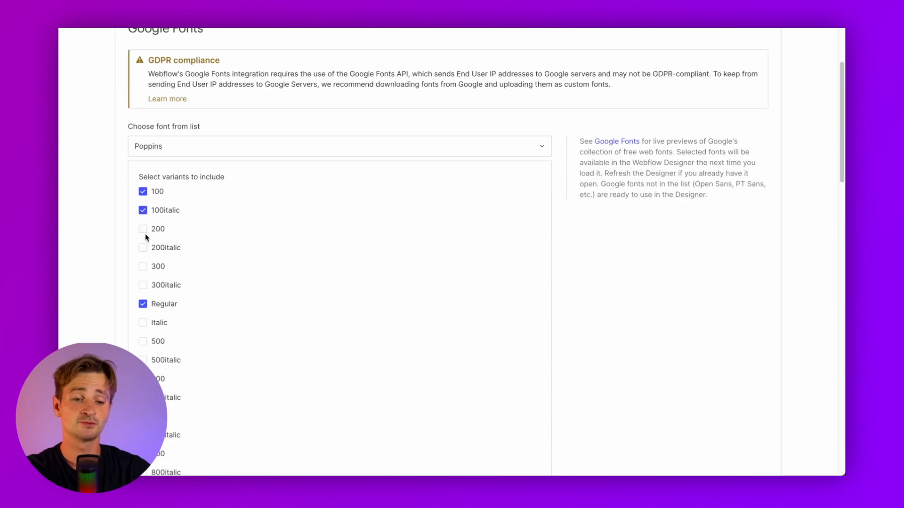
click(143, 248)
click(143, 267)
scroll(144, 283, down, 1)
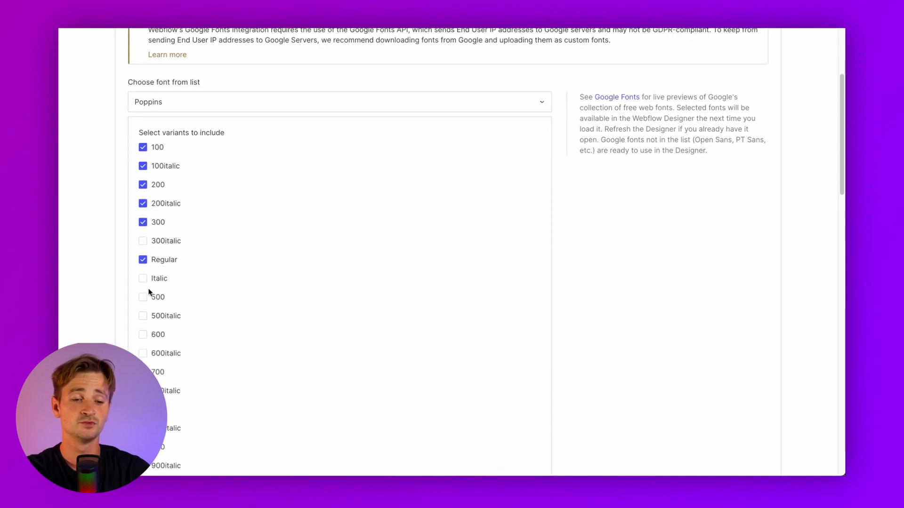
click(144, 241)
click(143, 278)
click(143, 298)
click(143, 317)
click(143, 334)
click(144, 353)
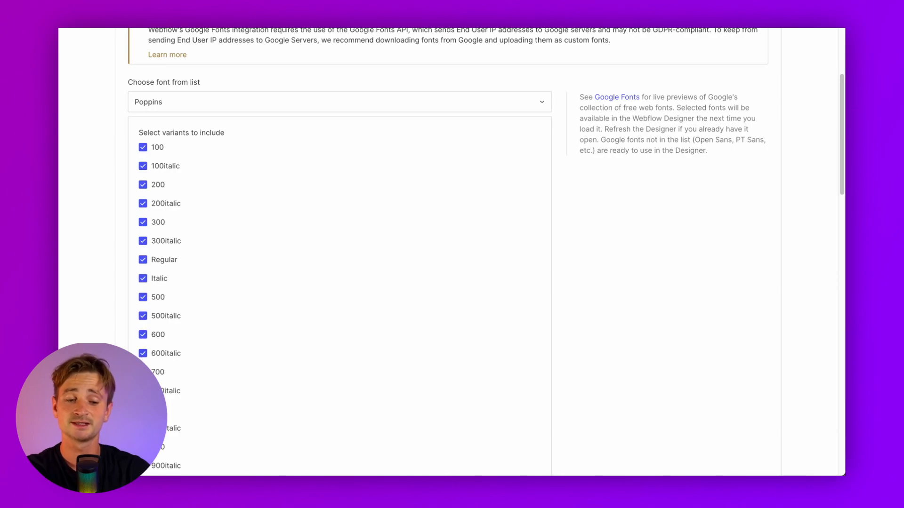
scroll(143, 353, down, 1)
scroll(146, 361, down, 1)
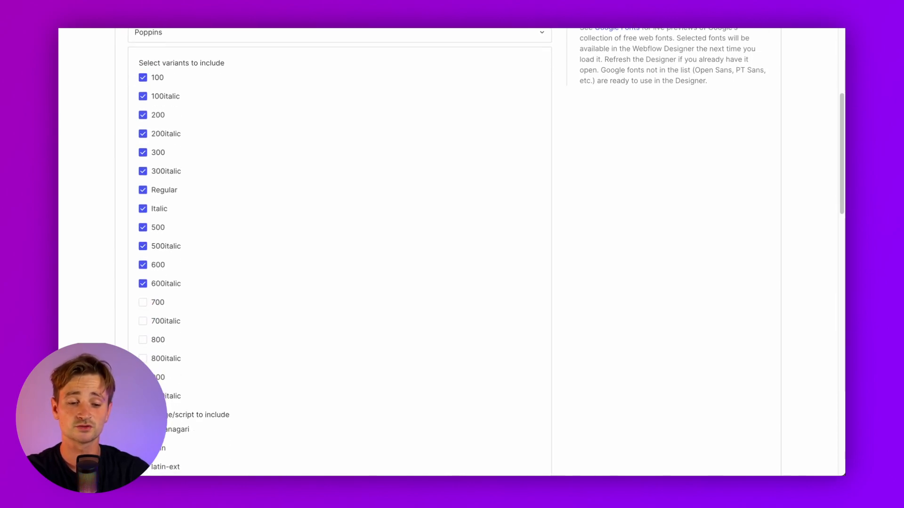
click(143, 358)
click(143, 340)
click(143, 321)
click(142, 302)
scroll(141, 304, down, 3)
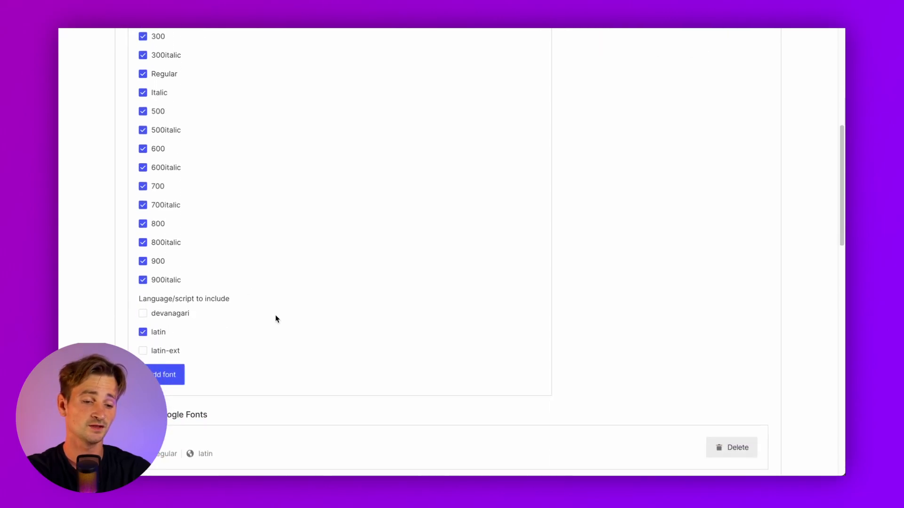
click(171, 378)
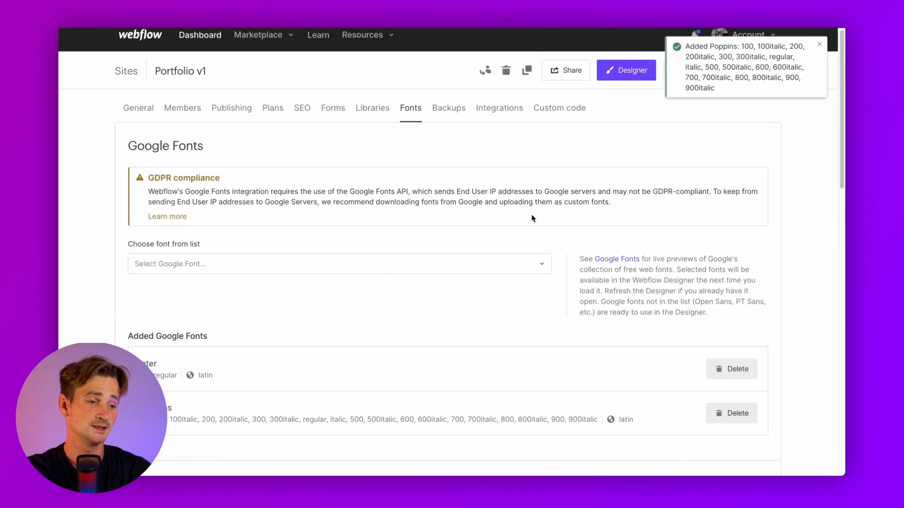
click(820, 45)
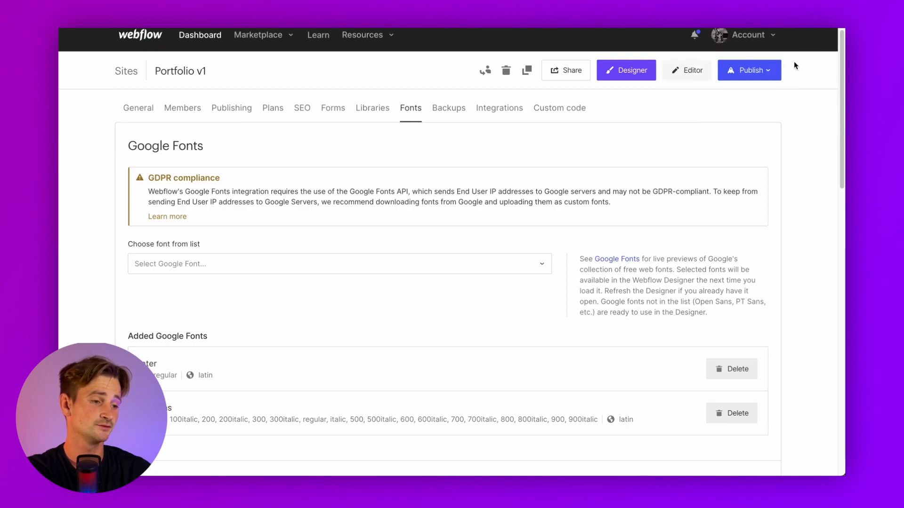
Publish the site to the staging domain
click(737, 71)
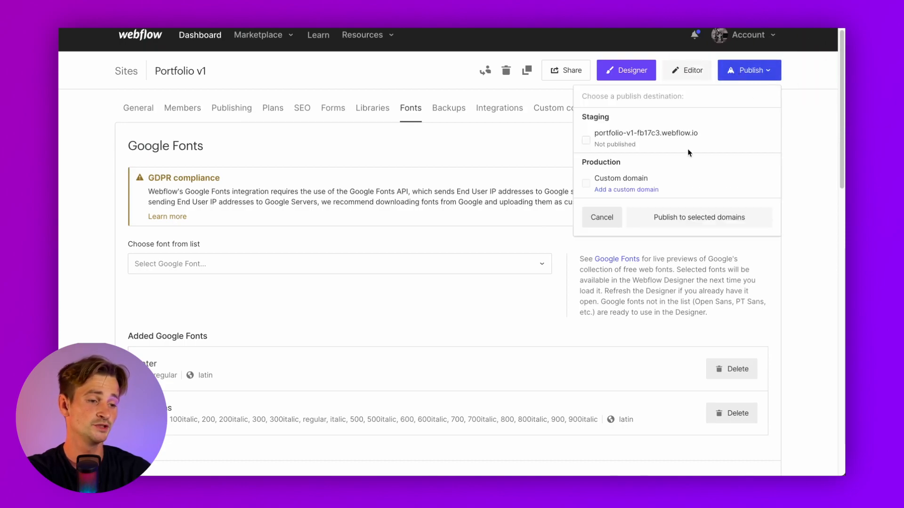
click(586, 140)
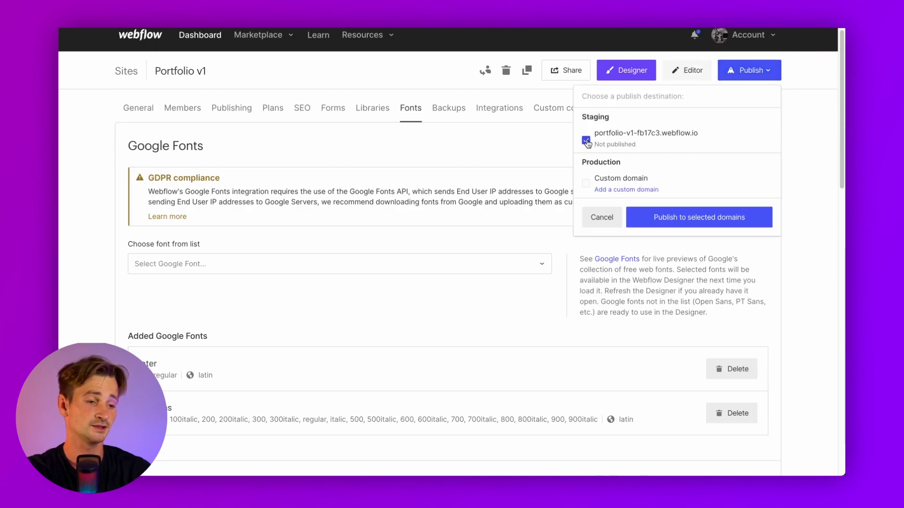
click(668, 217)
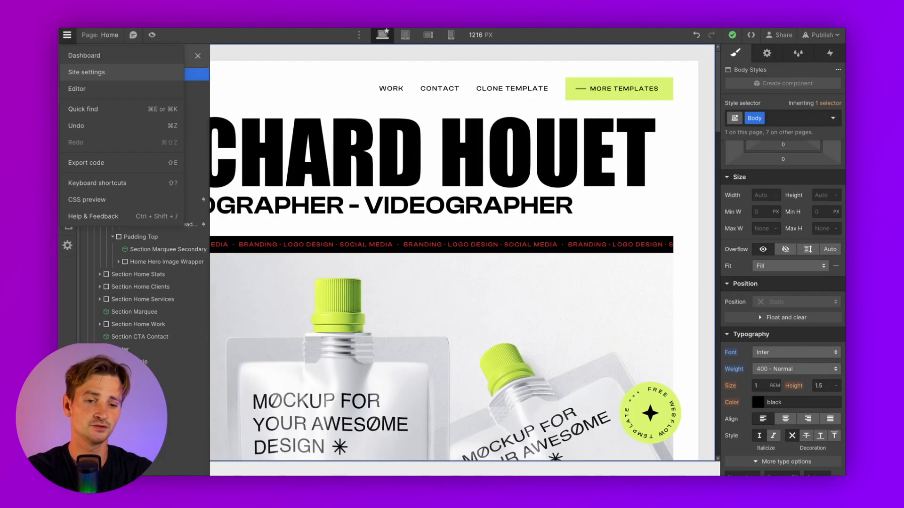
Reload the Designer and change the Body font from Inter to Poppins
click(86, 72)
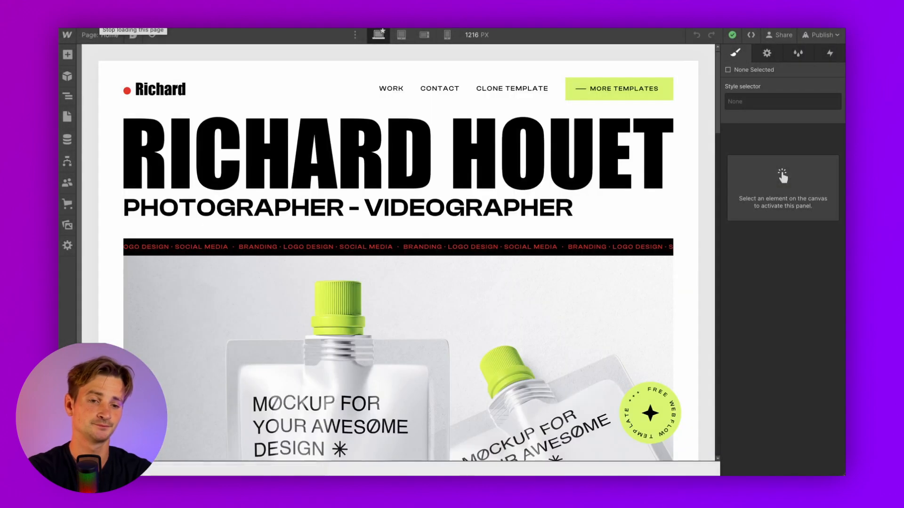
click(90, 72)
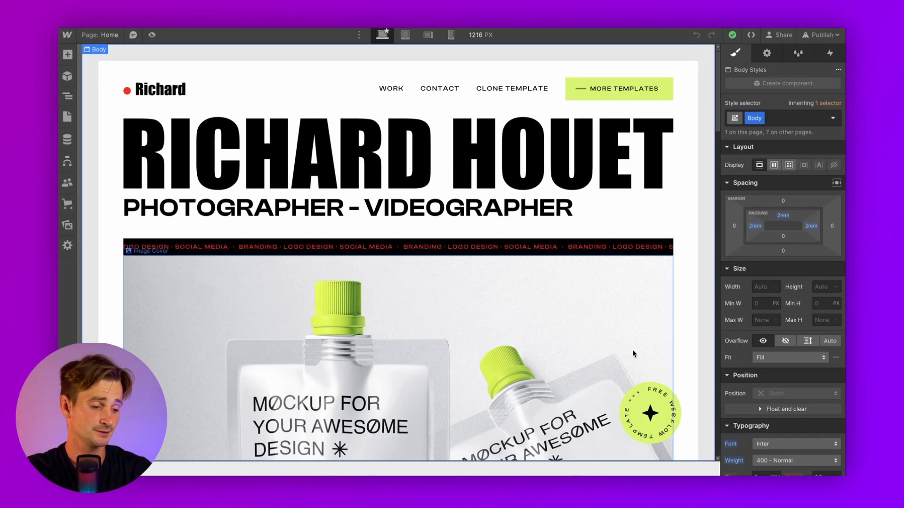
scroll(764, 318, down, 3)
click(764, 318)
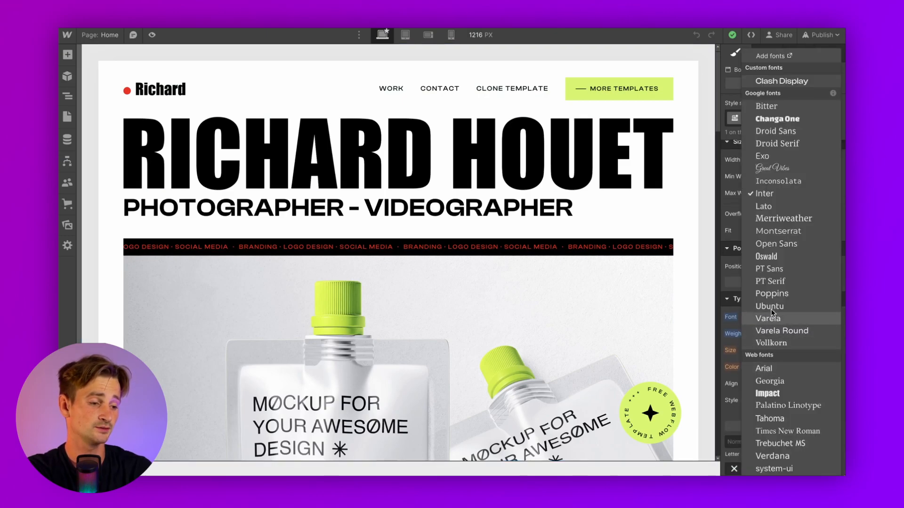
click(770, 294)
scroll(615, 259, down, 12)
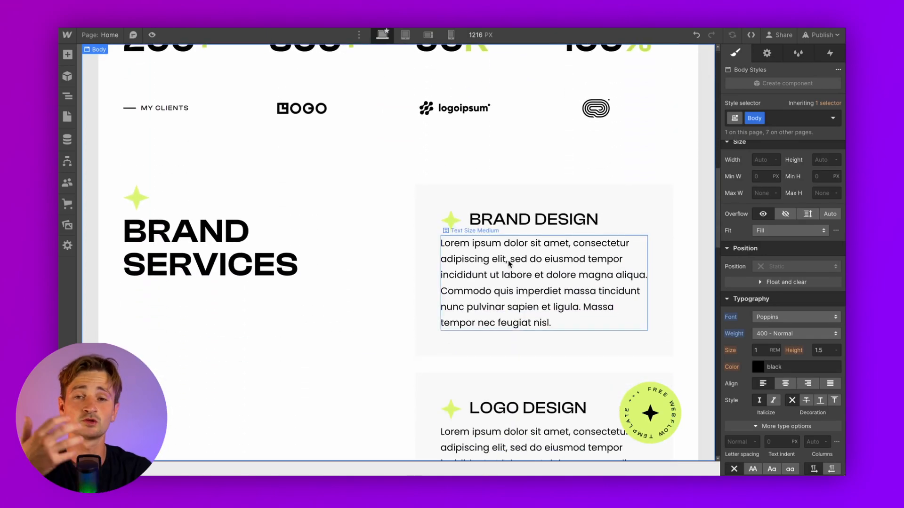
scroll(508, 260, up, 8)
scroll(508, 260, up, 4)
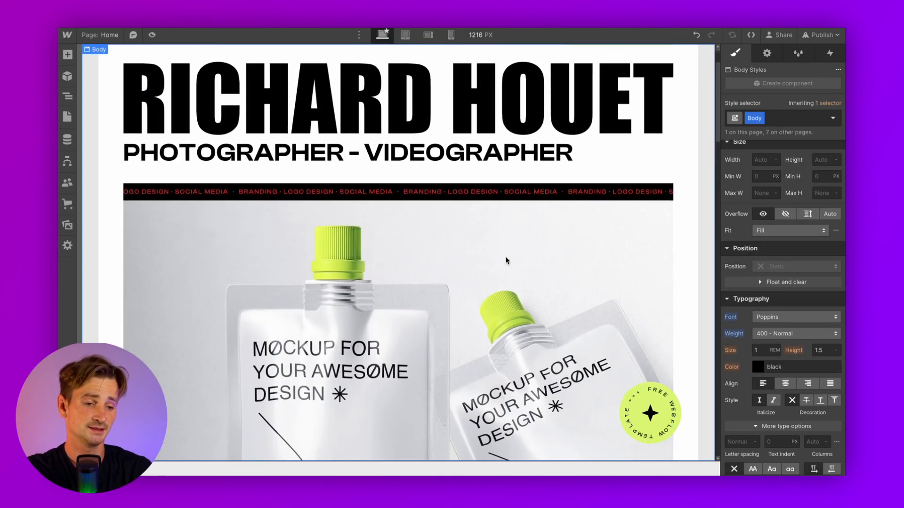
Set the marquee component's text to Poppins 900 Black, then preview the Home page
click(414, 191)
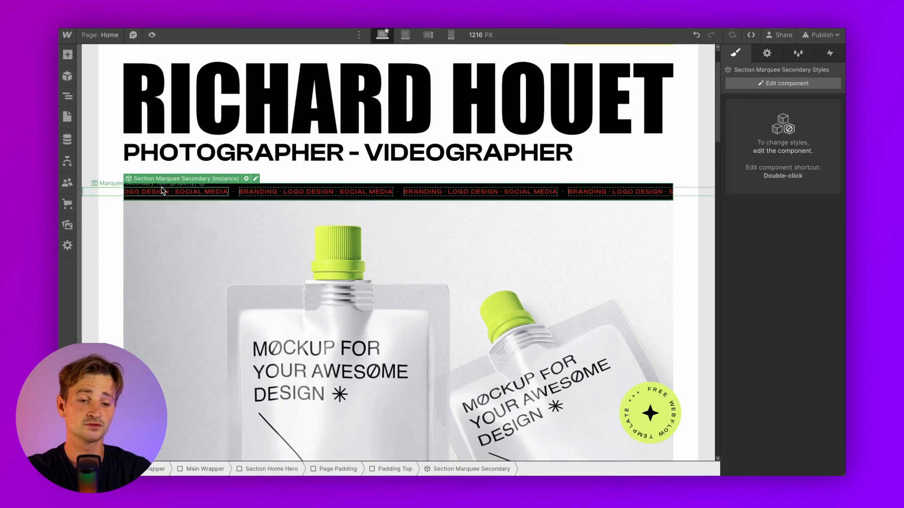
click(256, 179)
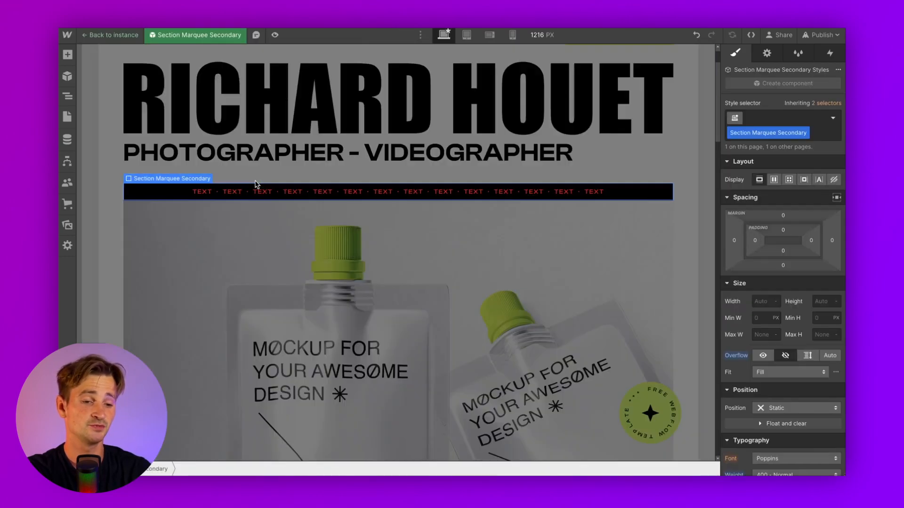
click(325, 190)
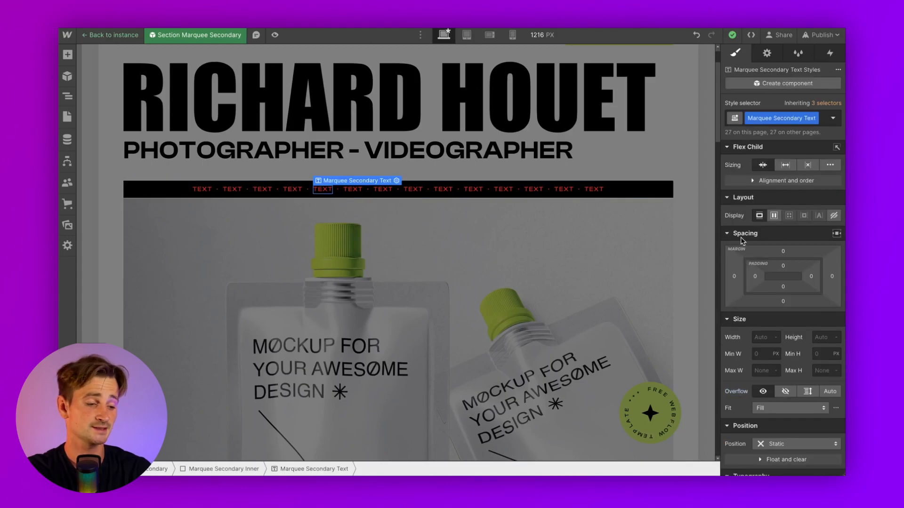
scroll(773, 306, down, 4)
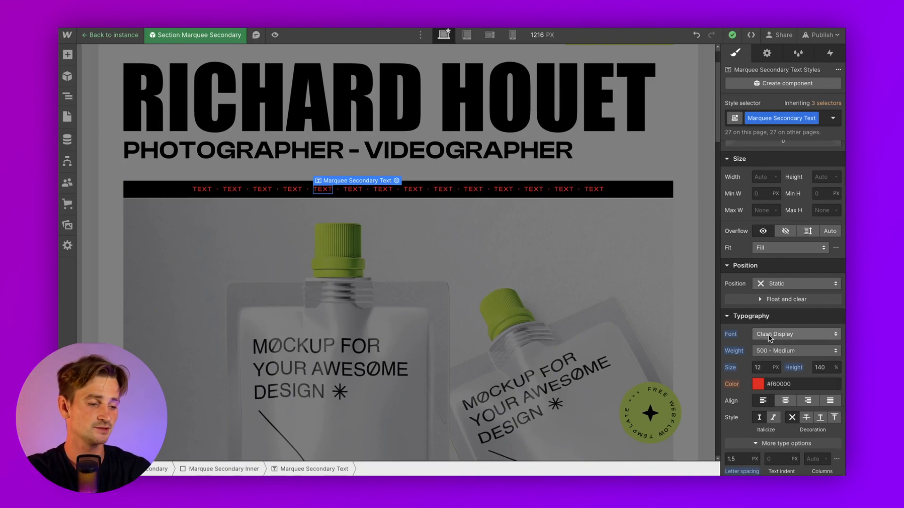
click(769, 335)
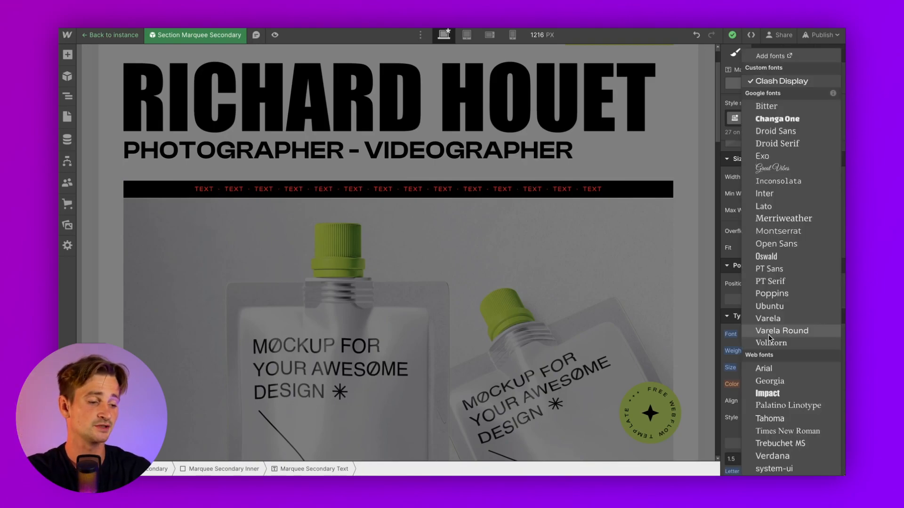
click(772, 294)
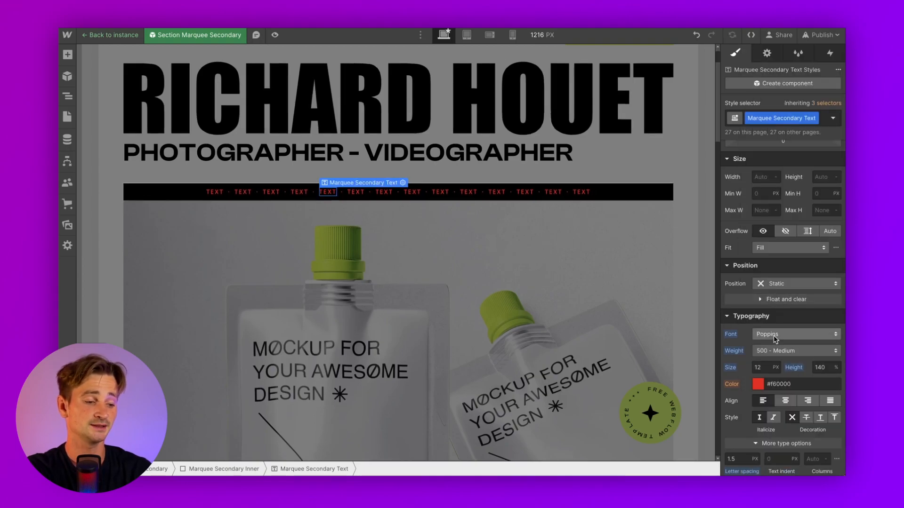
click(778, 350)
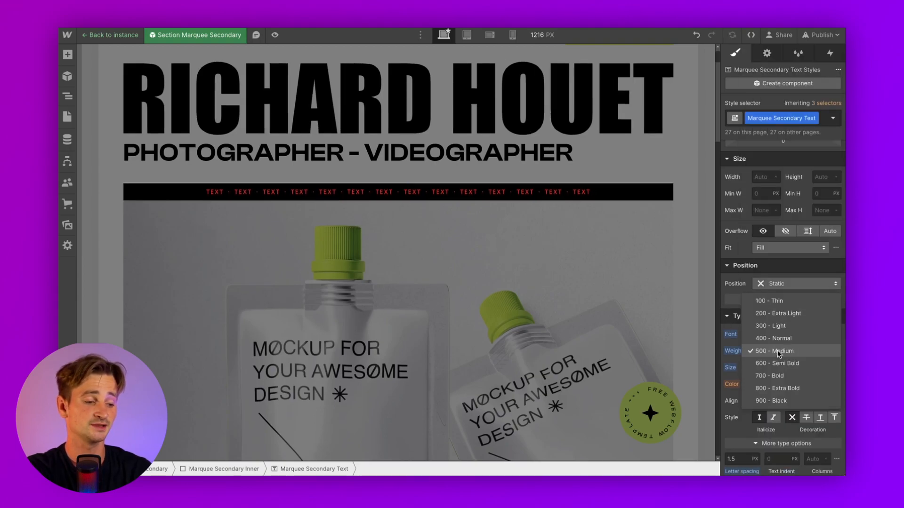
click(775, 400)
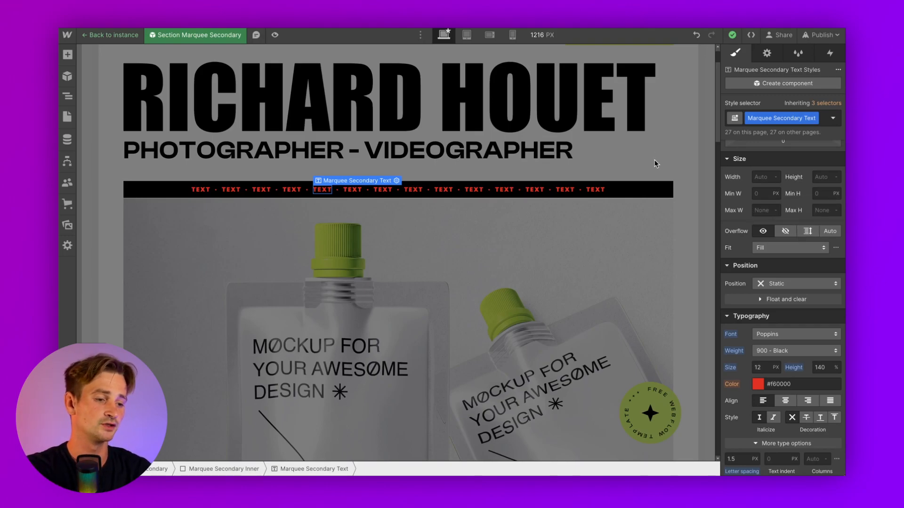
key(Escape)
click(152, 35)
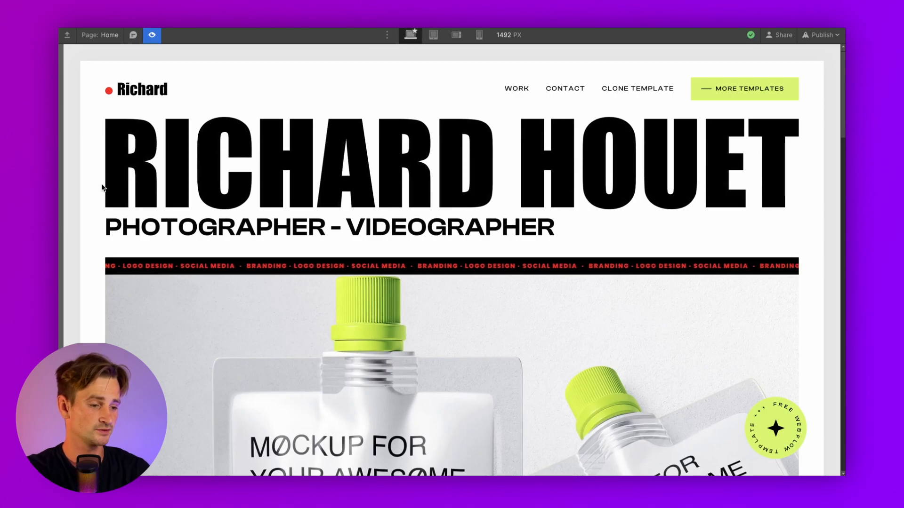
Edit the header's Button Secondary component and give it a black background
click(151, 35)
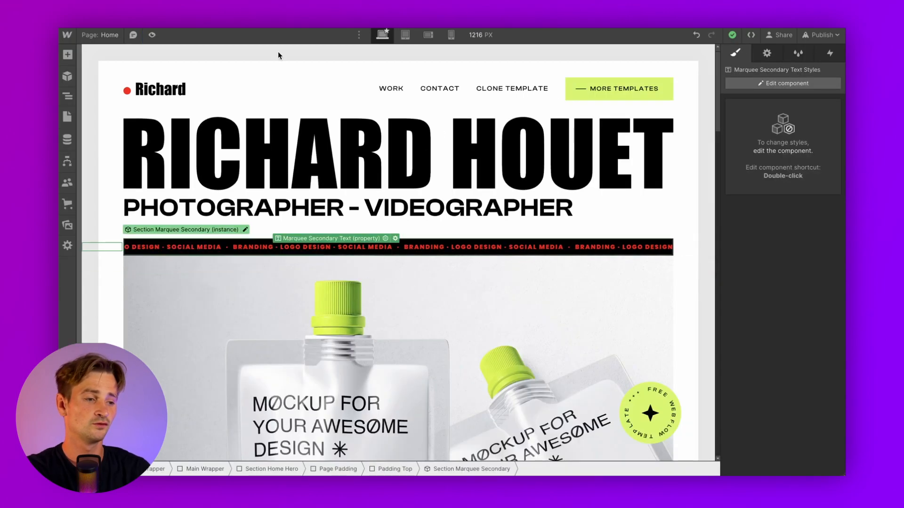
click(575, 88)
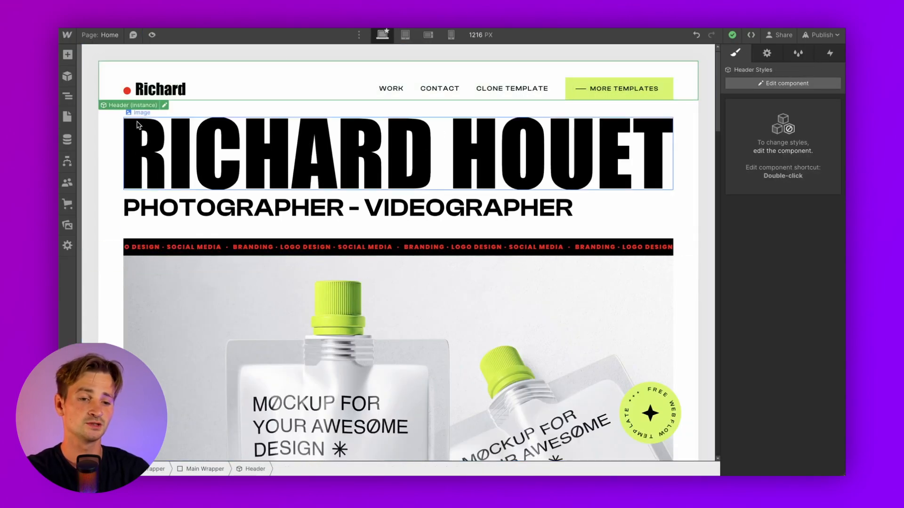
double_click(275, 96)
click(577, 88)
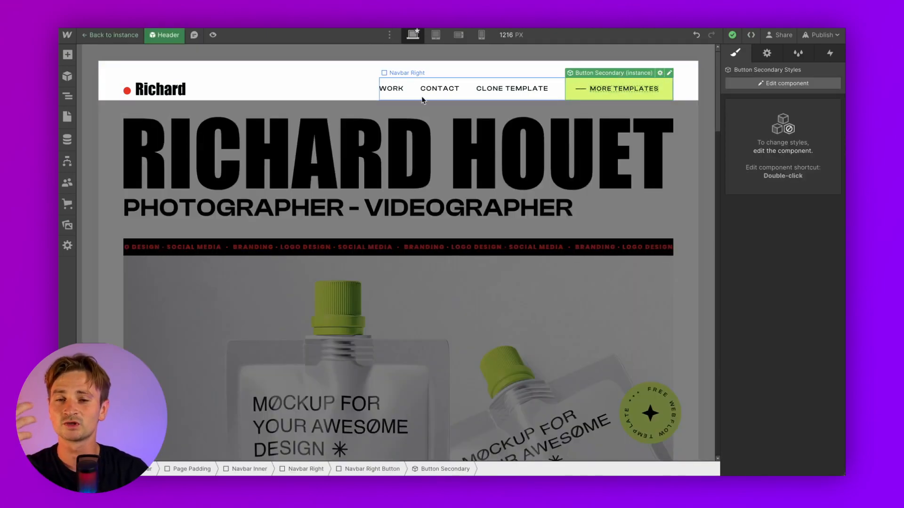
click(669, 74)
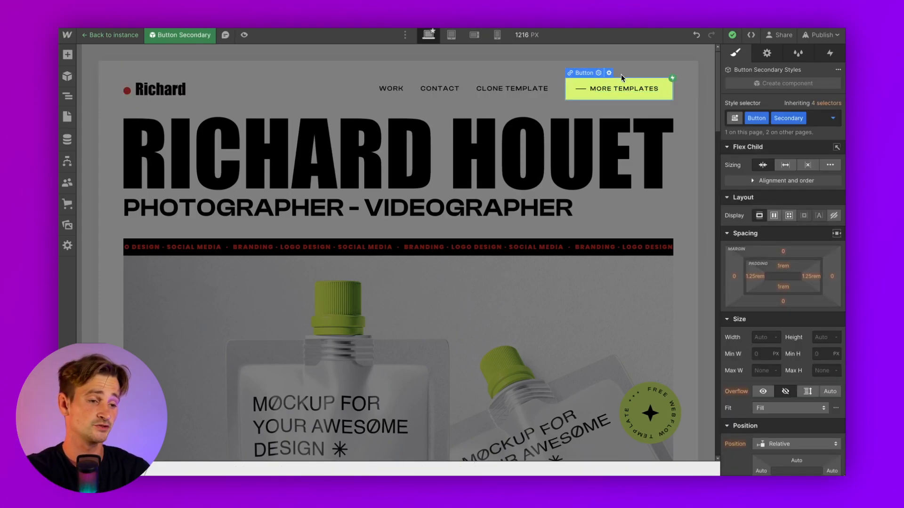
scroll(733, 165, down, 15)
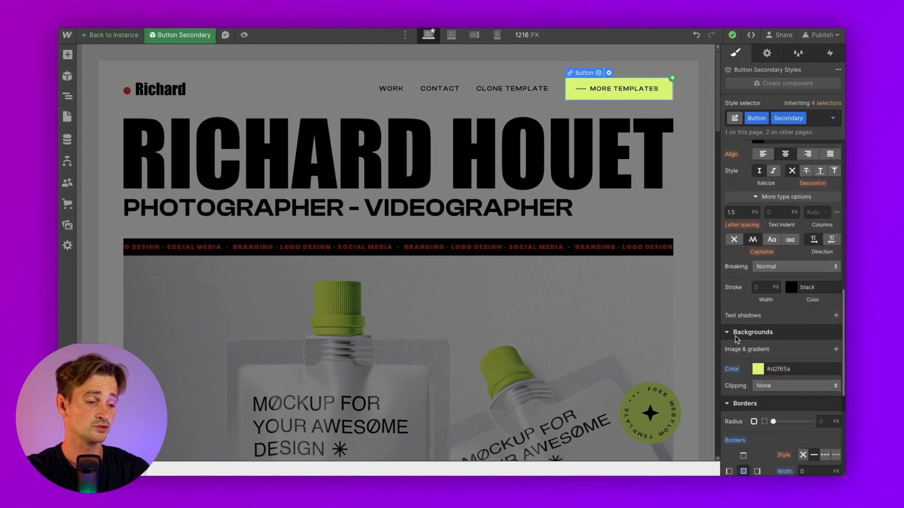
click(758, 369)
drag(748, 263, 747, 282)
click(763, 371)
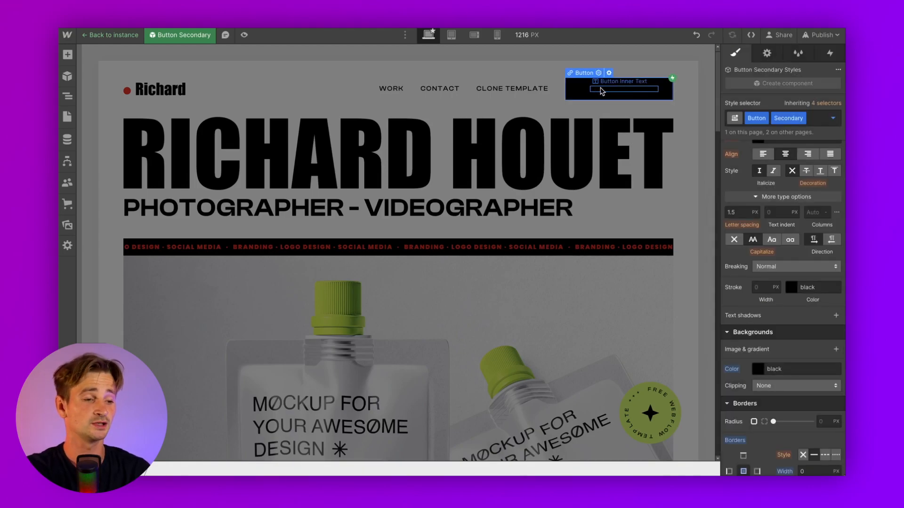
Turn the MORE TEMPLATES button text red
scroll(725, 167, up, 2)
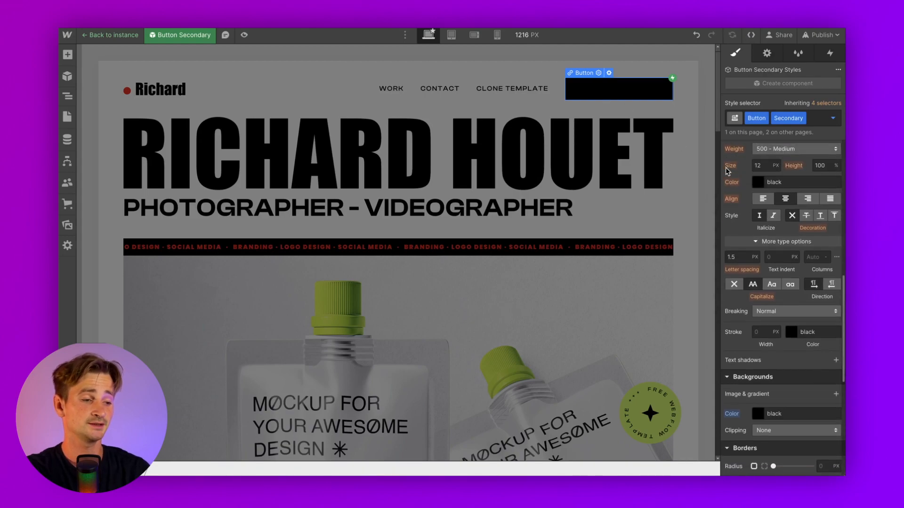
scroll(749, 225, up, 1)
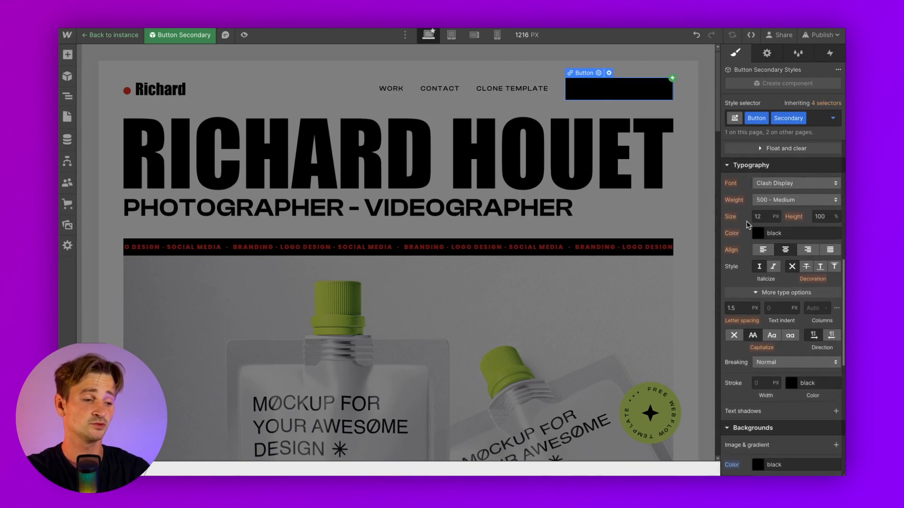
click(757, 235)
drag(785, 303, 843, 216)
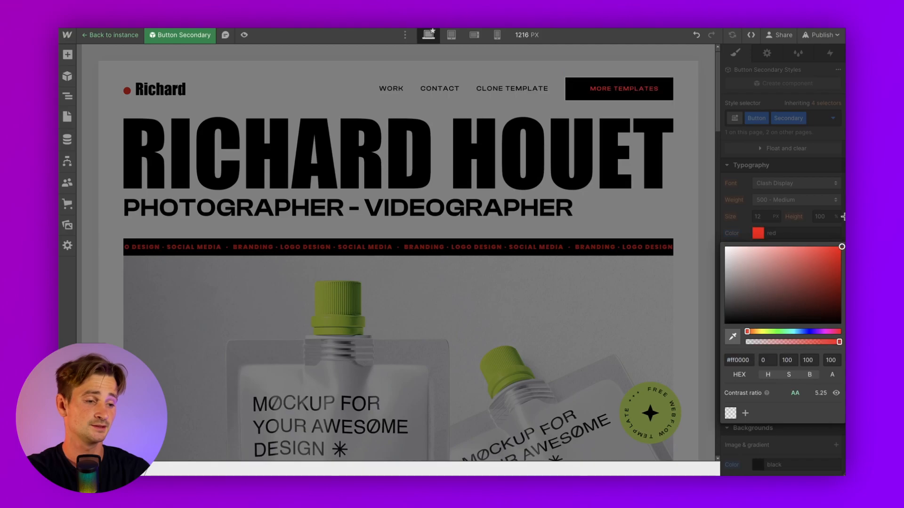
click(807, 213)
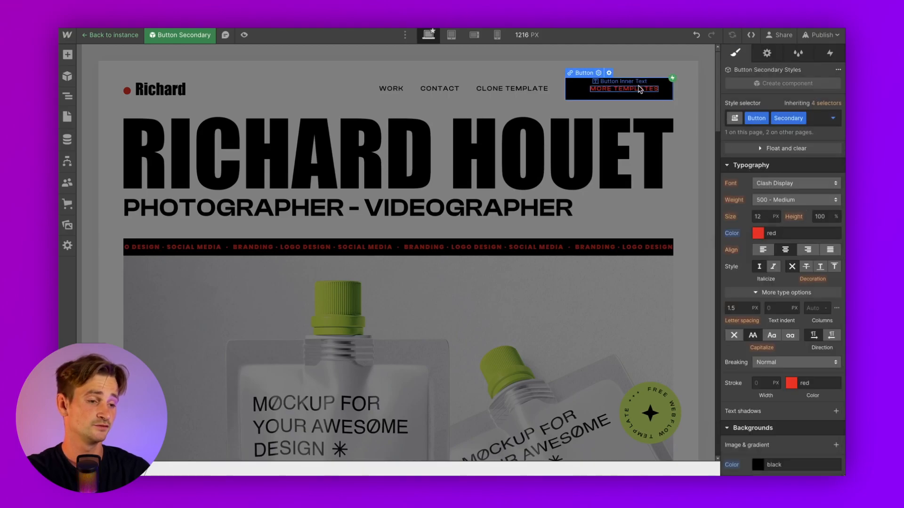
Set the button text font to Poppins at 900 Black weight
click(772, 181)
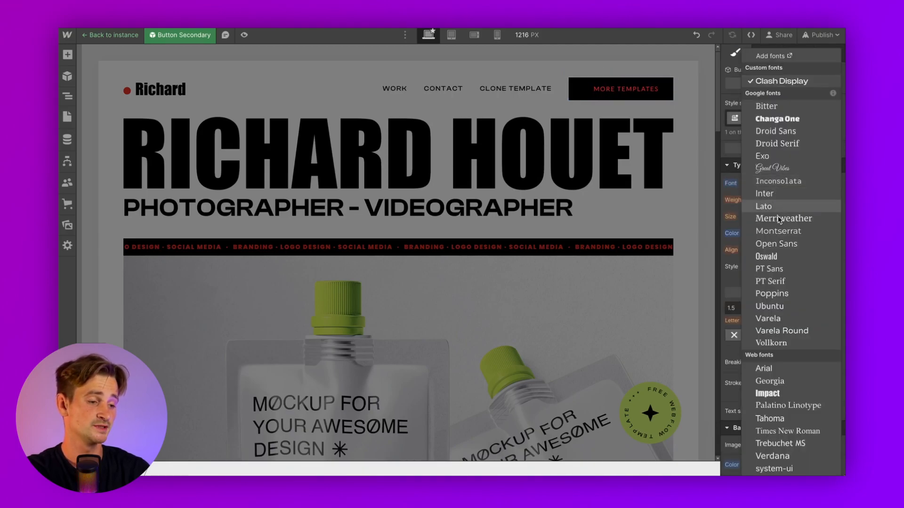
click(782, 292)
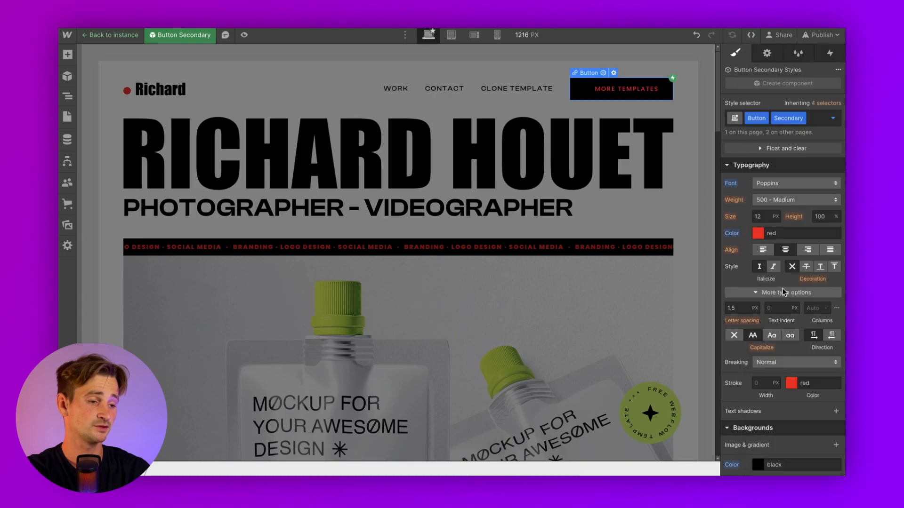
click(770, 201)
click(780, 248)
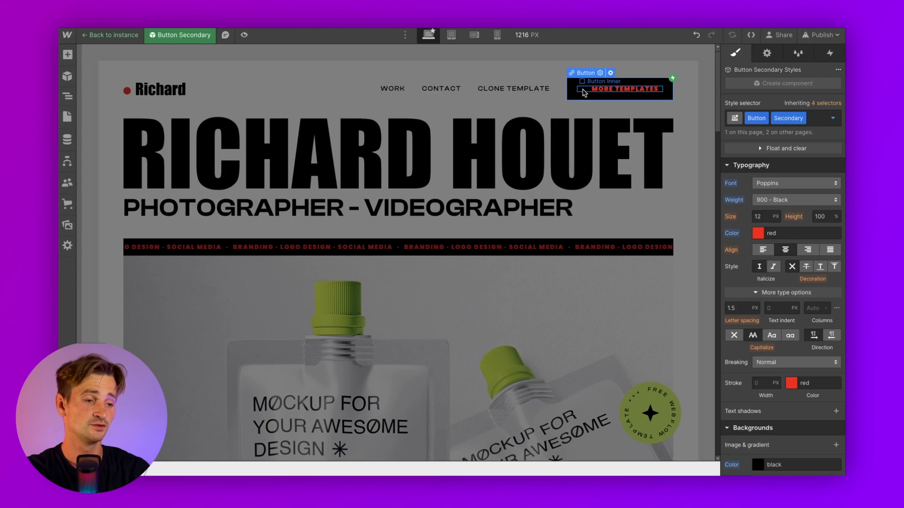
click(67, 97)
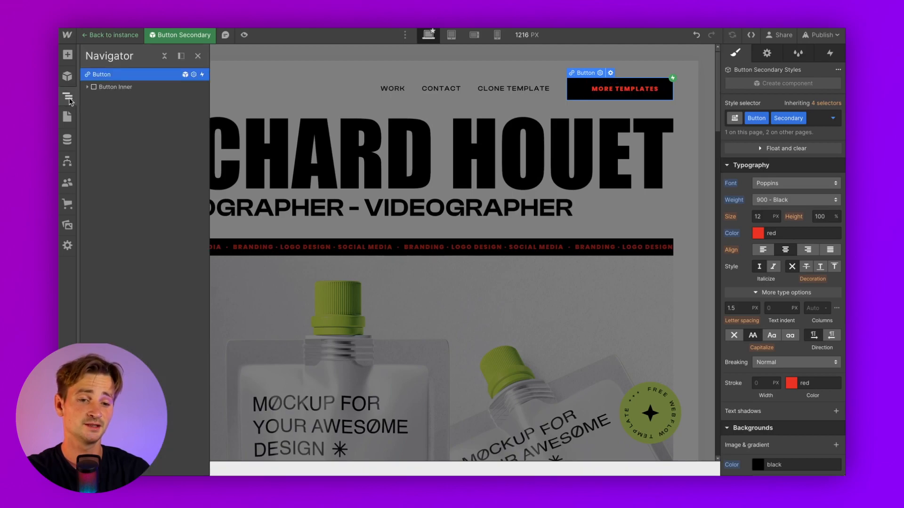
Give Button Line Left a red #ff0000 background
click(87, 87)
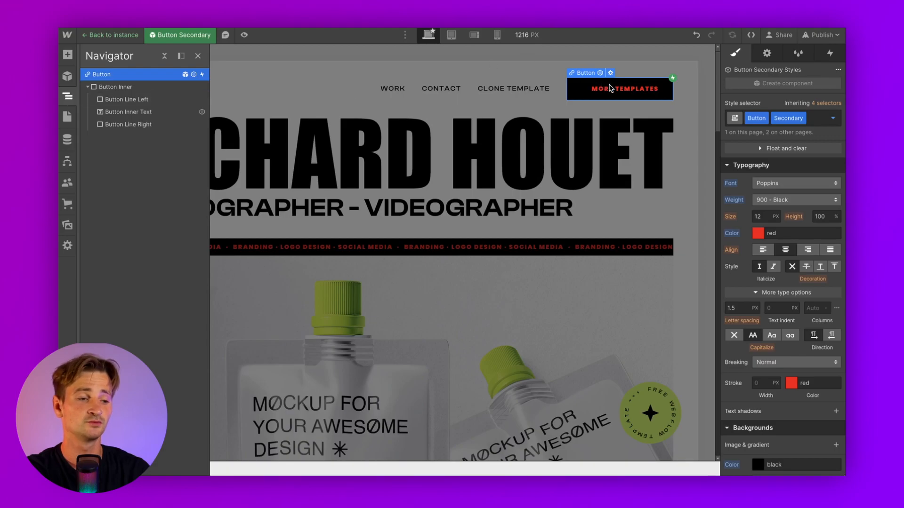
click(108, 101)
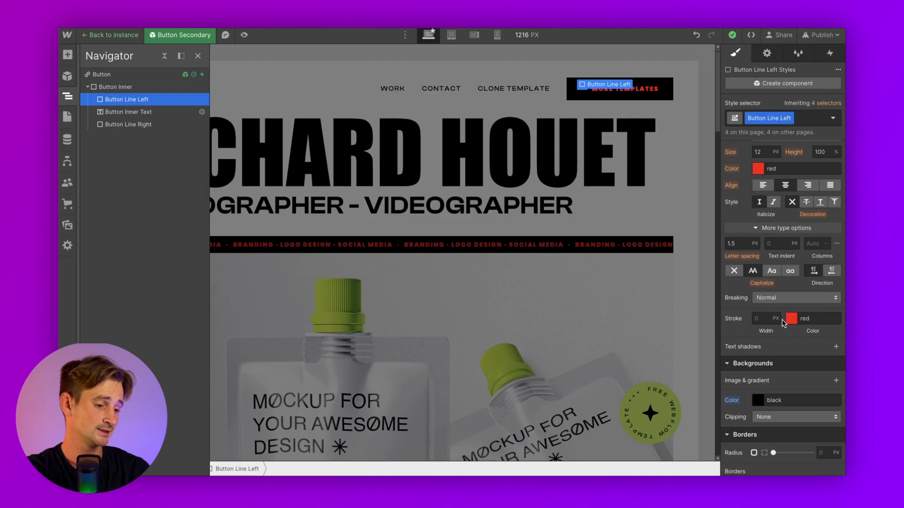
scroll(765, 318, down, 3)
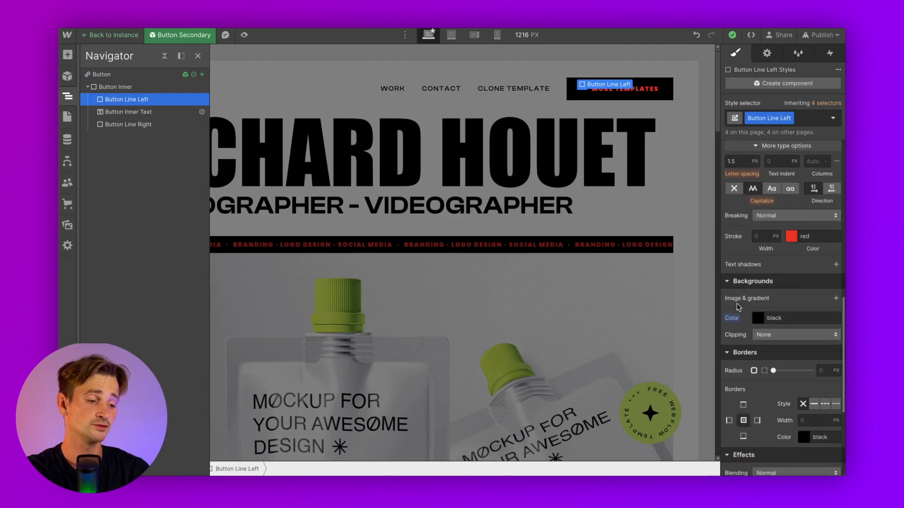
click(760, 318)
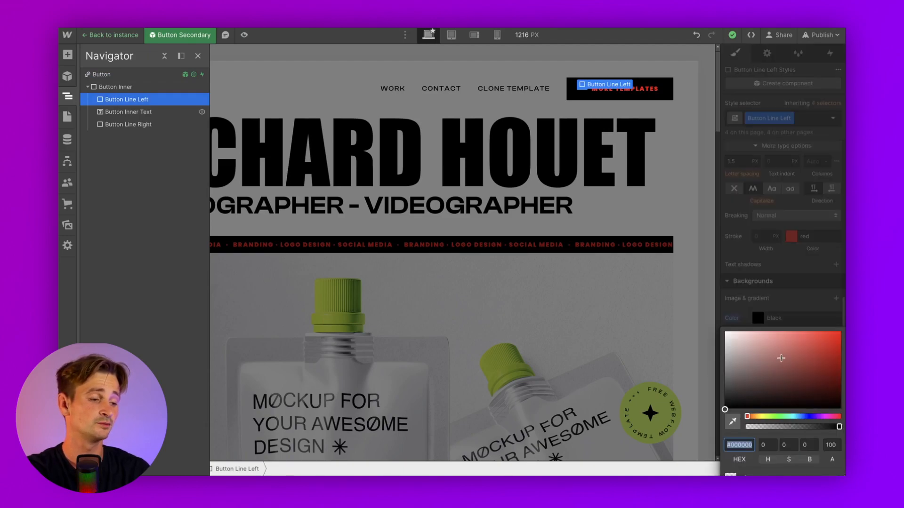
drag(781, 358, 842, 304)
click(787, 300)
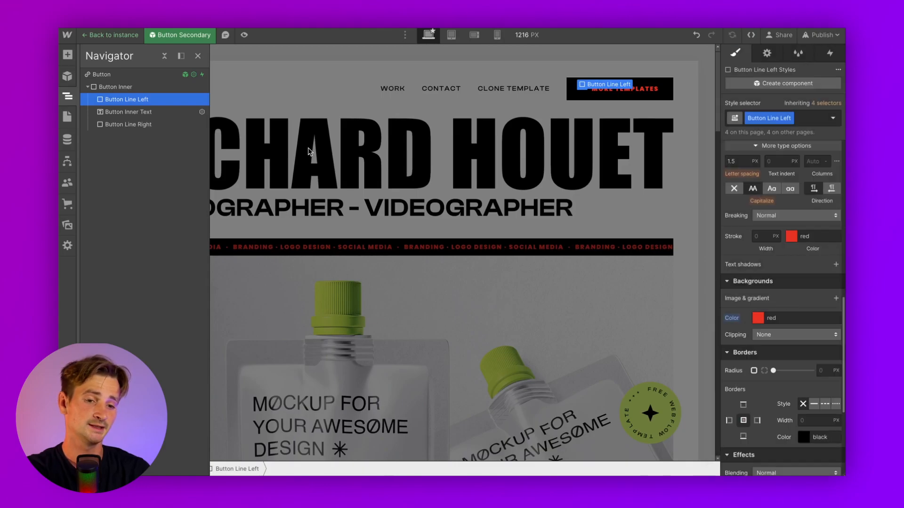
Give Button Line Right a red #ff0000 background and preview the page
click(135, 126)
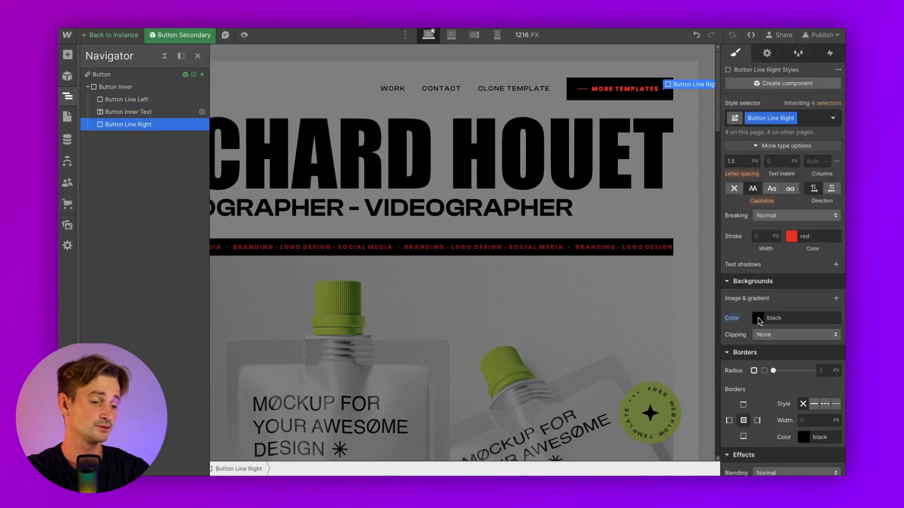
click(759, 320)
drag(775, 352, 843, 299)
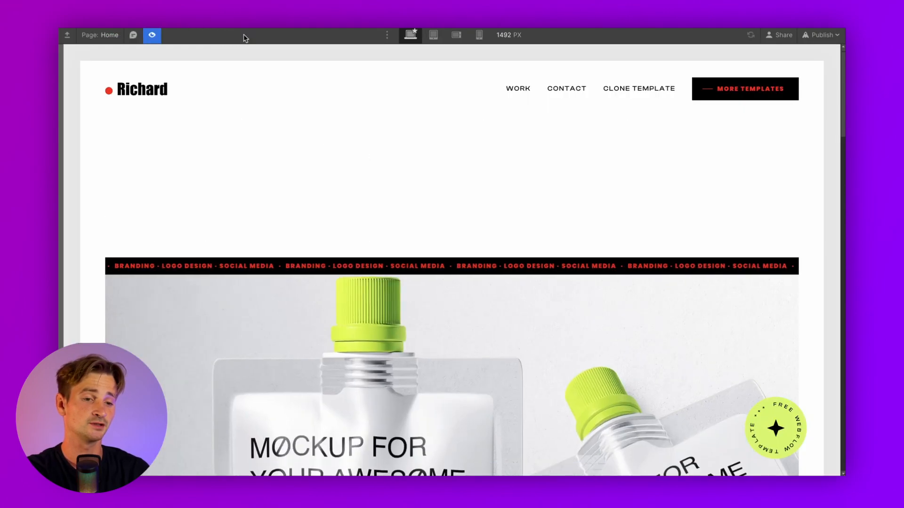
click(244, 35)
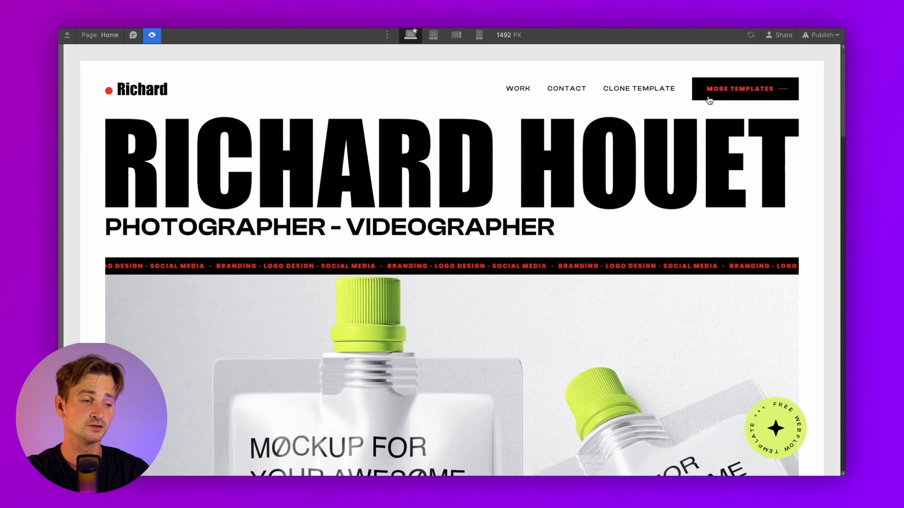
Set Height to 2 px on Button Line Right and Button Line Left, checking in preview
click(153, 36)
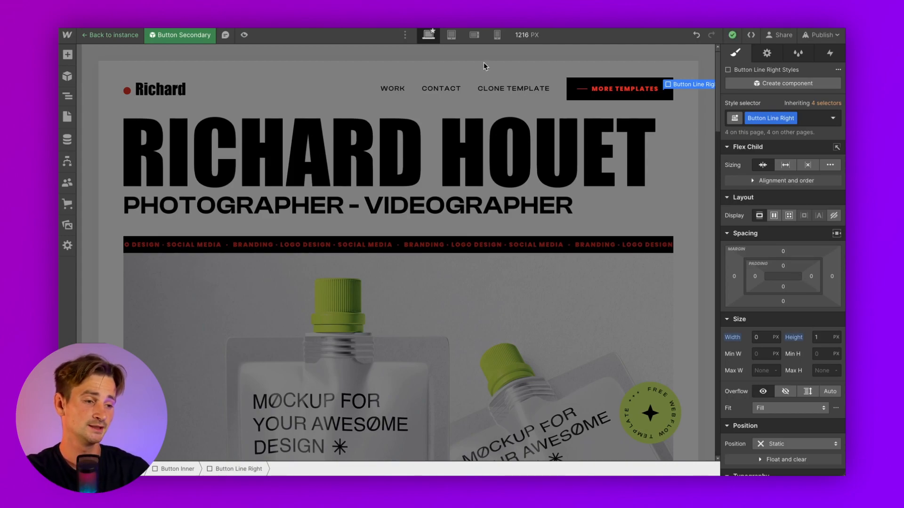
click(67, 96)
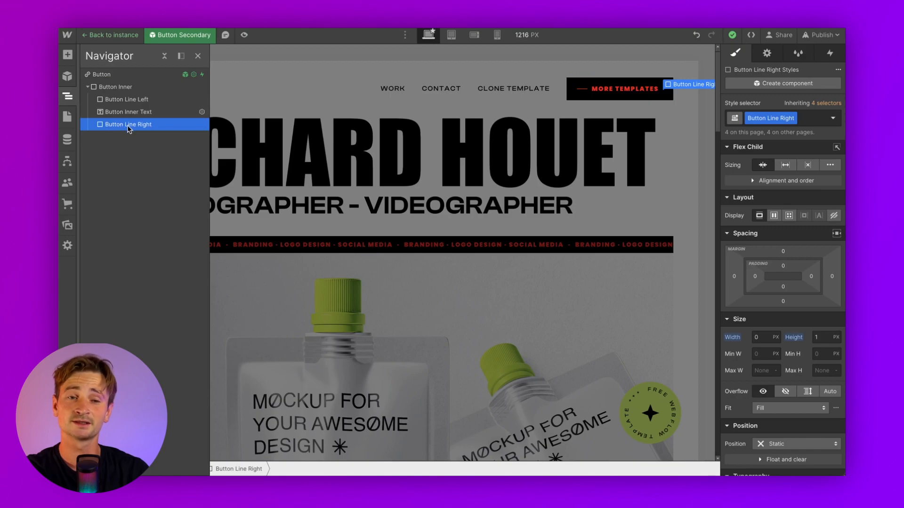
click(825, 337)
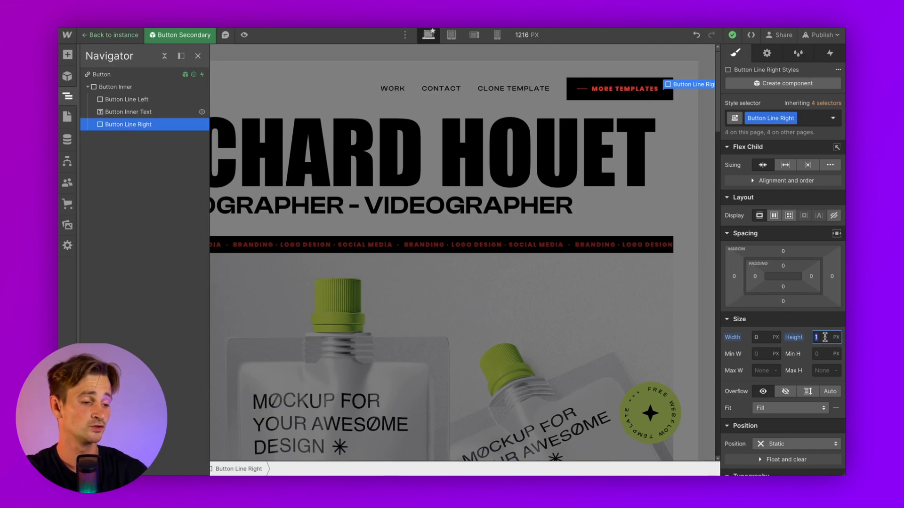
text(2)
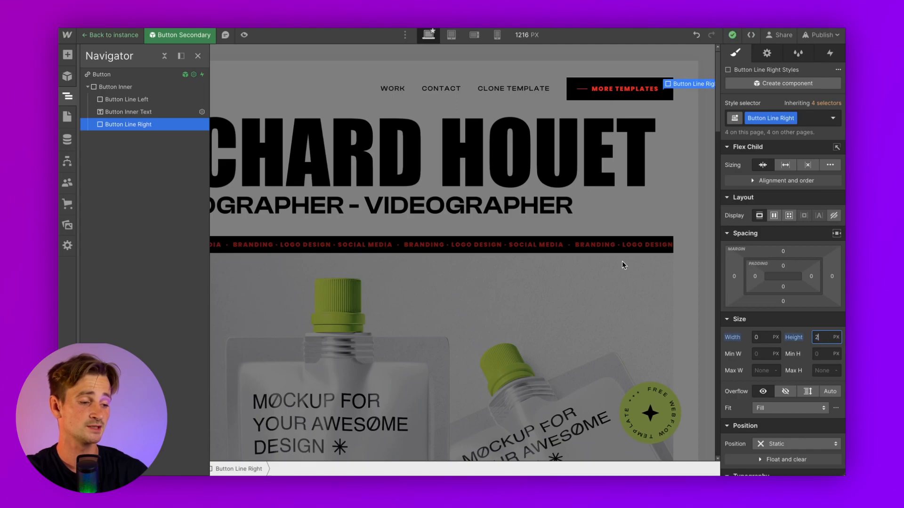
click(115, 100)
click(825, 338)
text(2)
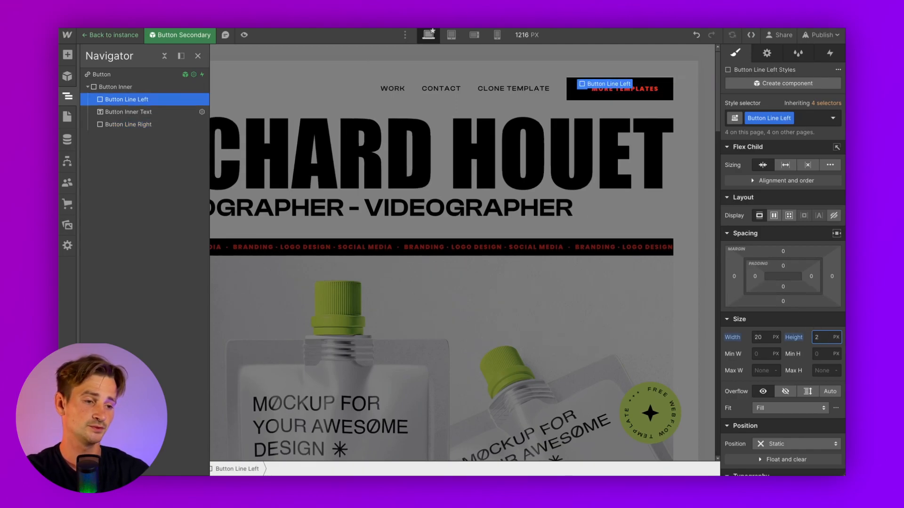
click(241, 34)
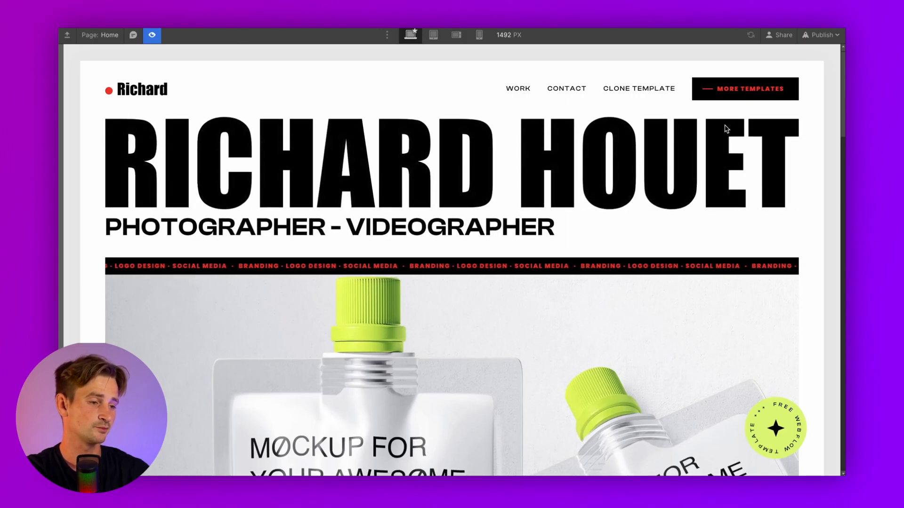
click(151, 35)
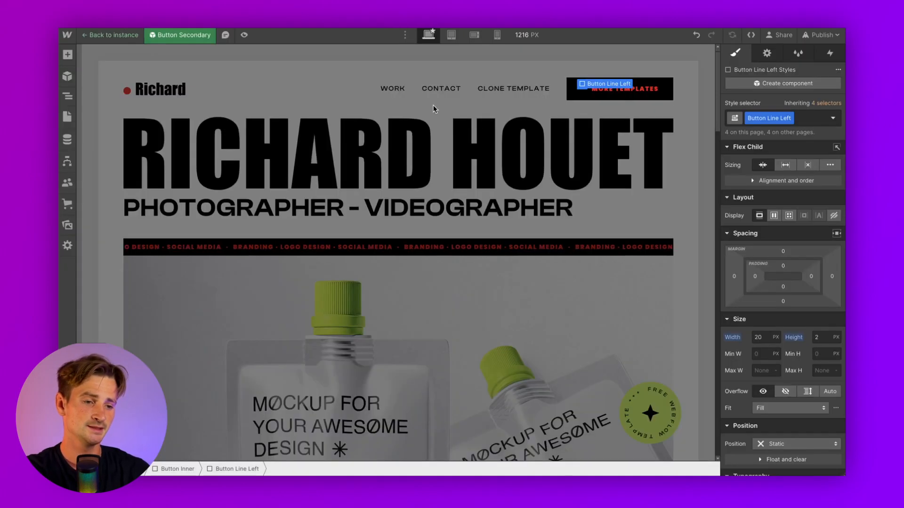
Delete the CLONE TEMPLATE nav link via the Navigator
click(391, 91)
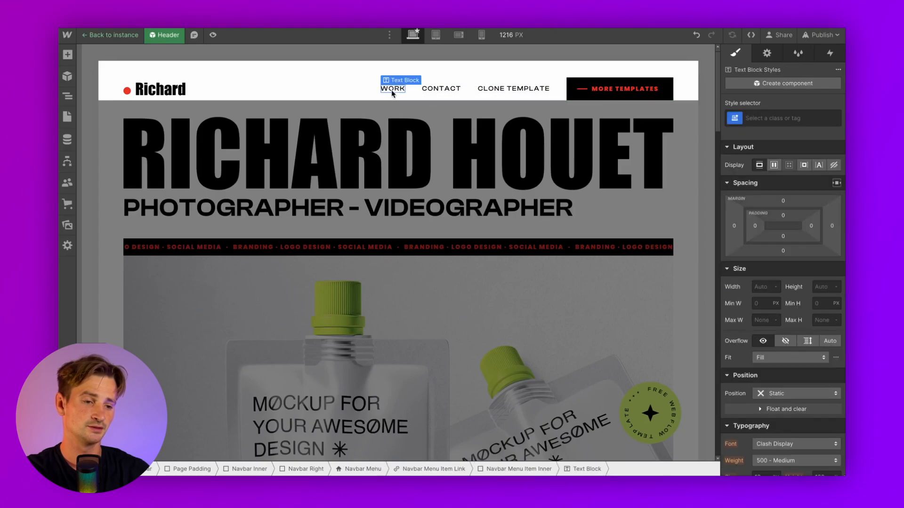
click(493, 89)
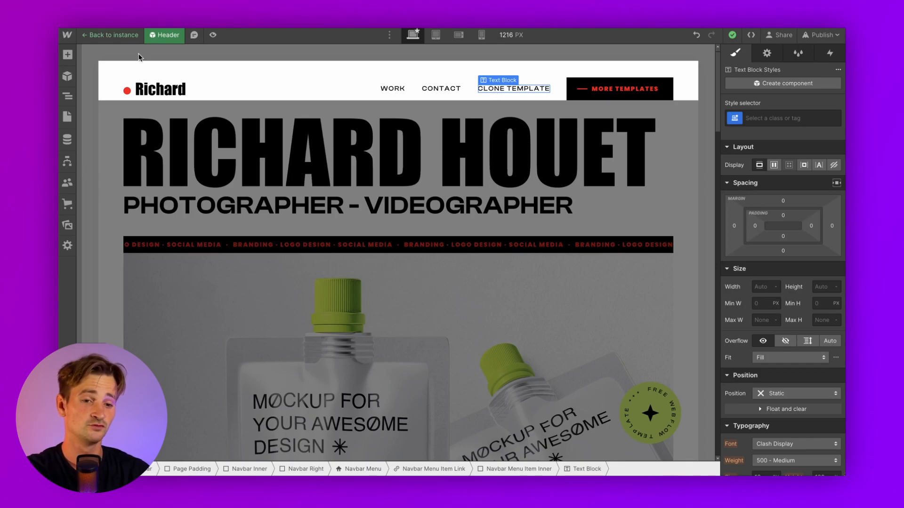
click(67, 96)
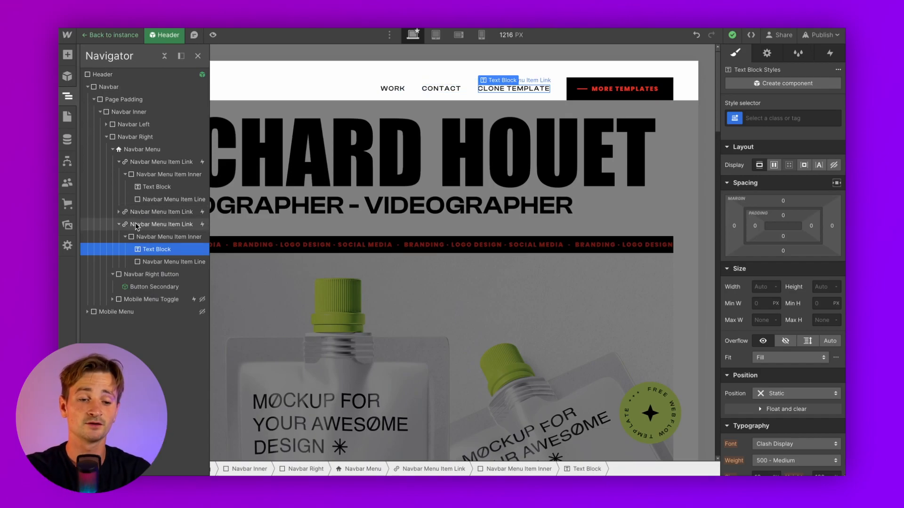
click(118, 224)
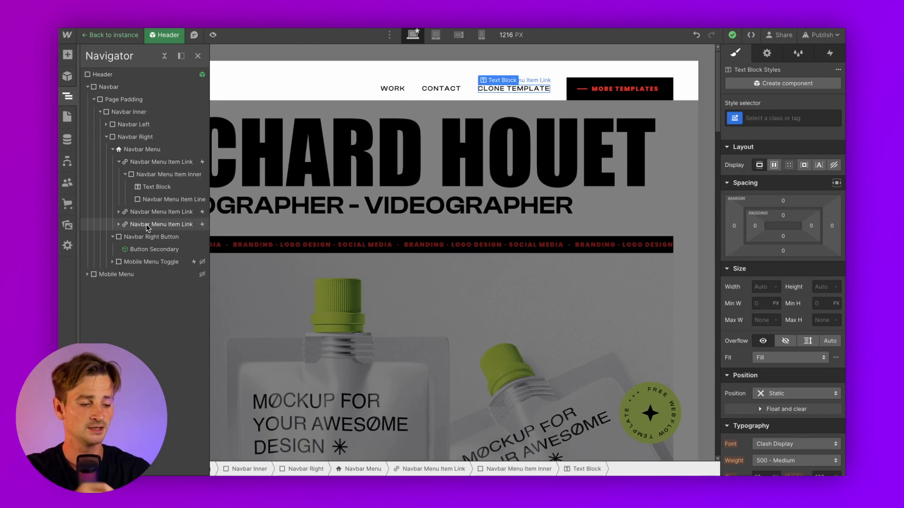
click(118, 162)
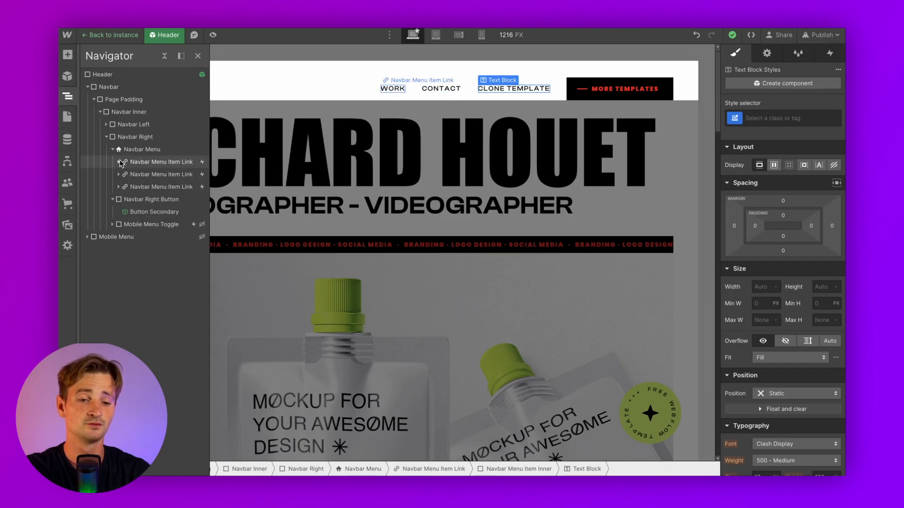
click(135, 187)
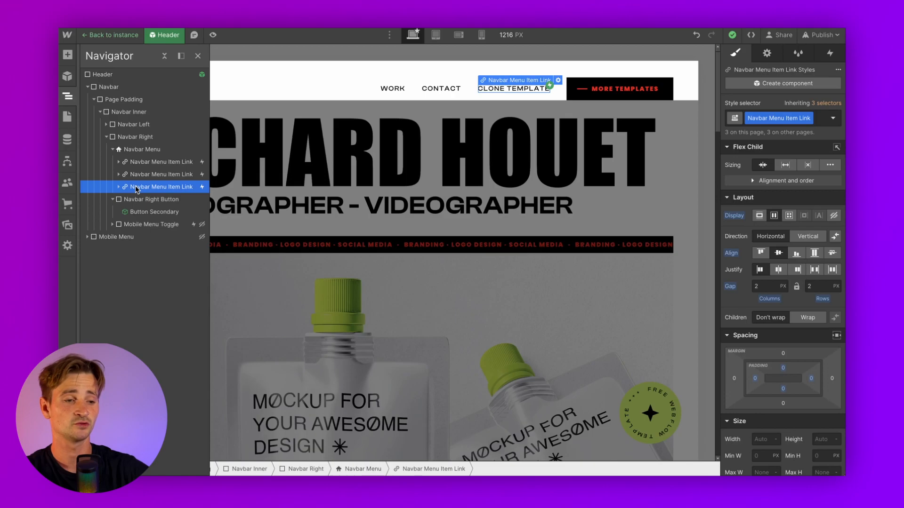
key(Delete)
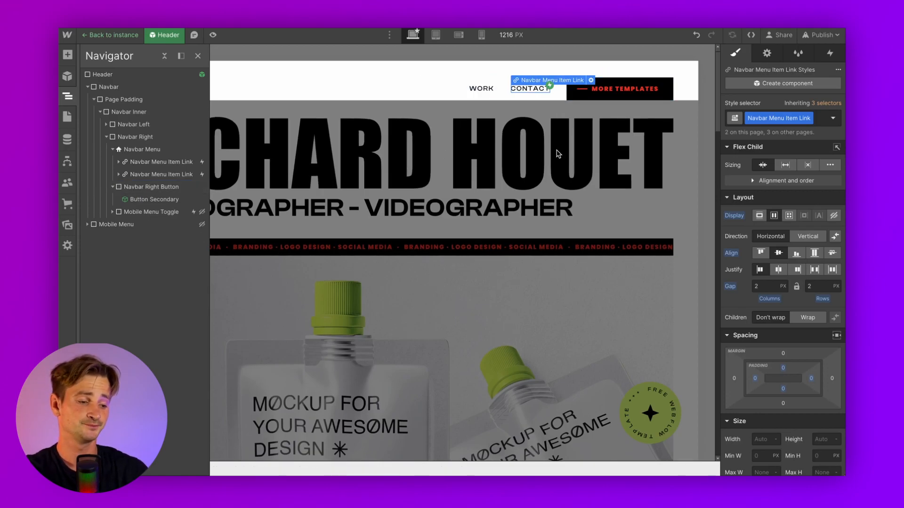
Set the WORK and CONTACT links to Poppins 900 Black and preview the page
scroll(761, 282, down, 5)
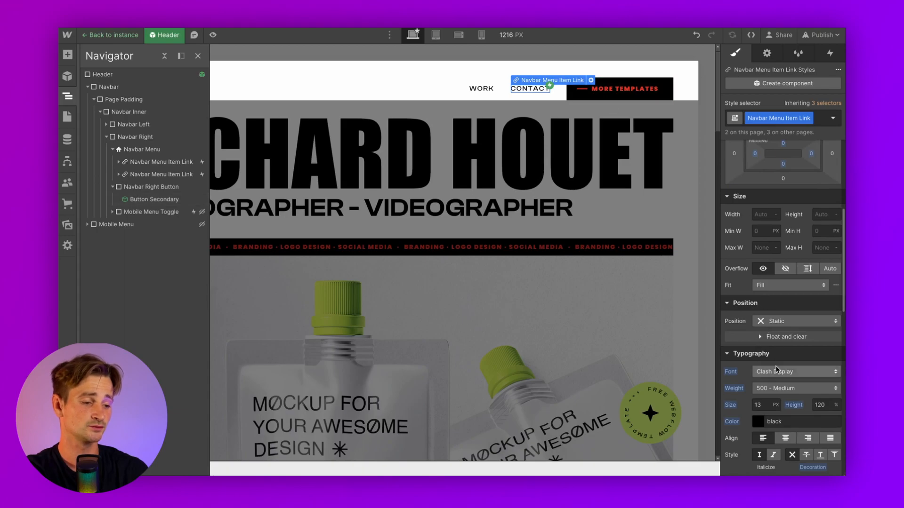
click(776, 367)
click(779, 292)
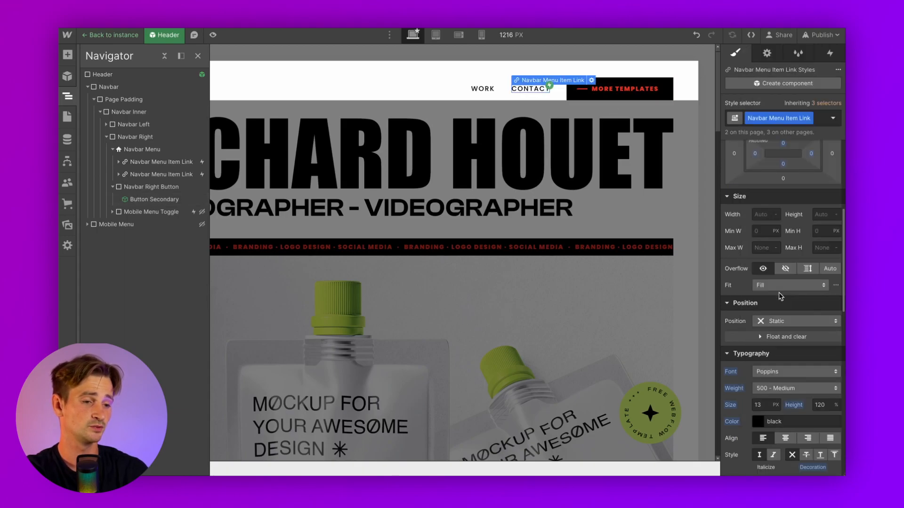
click(767, 390)
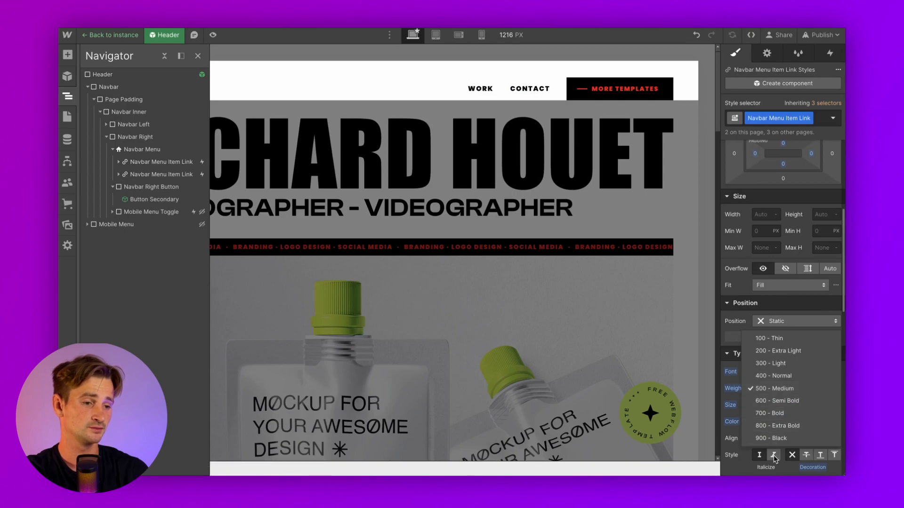
click(770, 438)
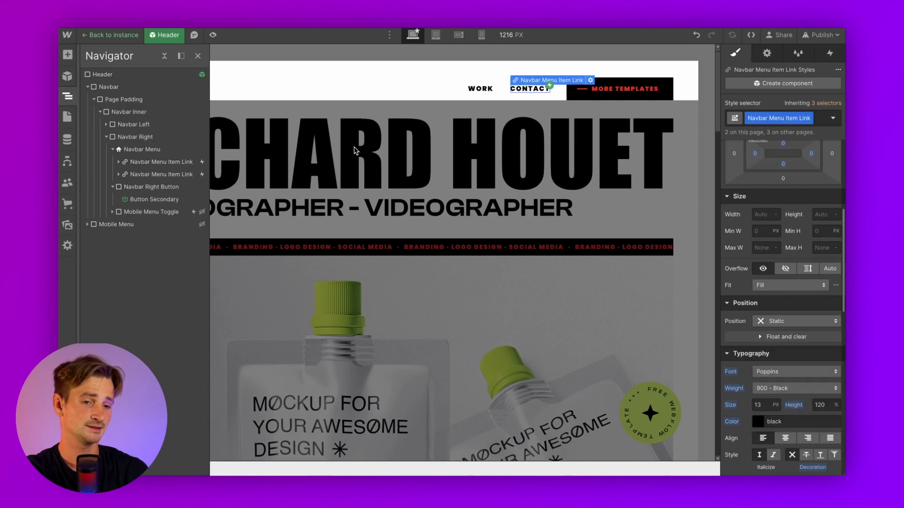
click(212, 35)
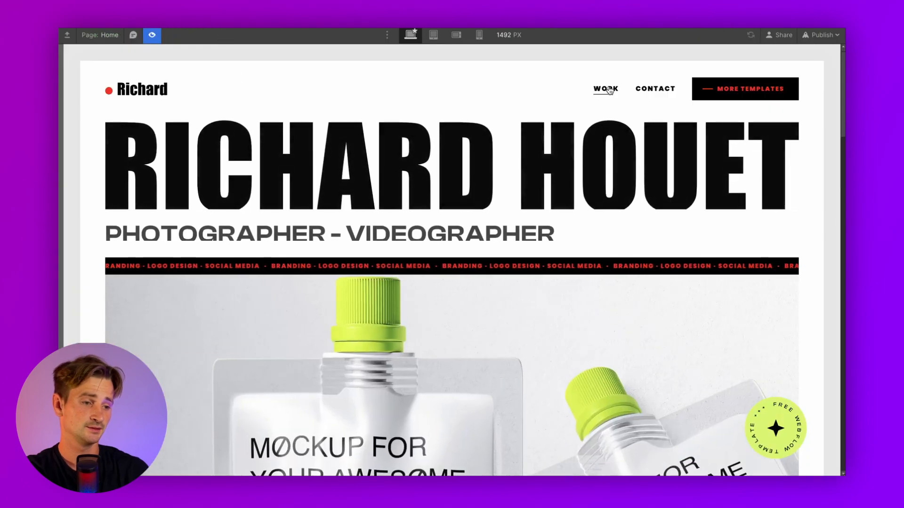
Select the hero Image Cover and start replacing it with a new upload
click(151, 35)
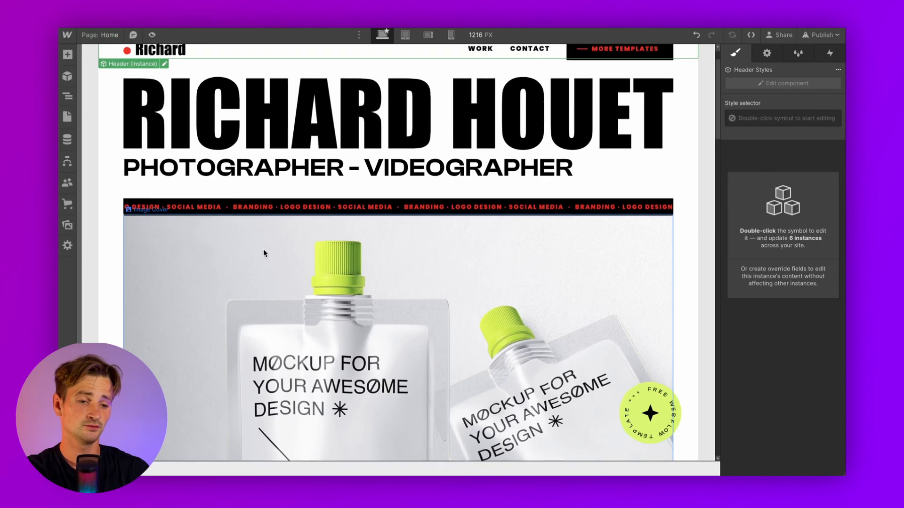
click(263, 253)
scroll(264, 253, down, 5)
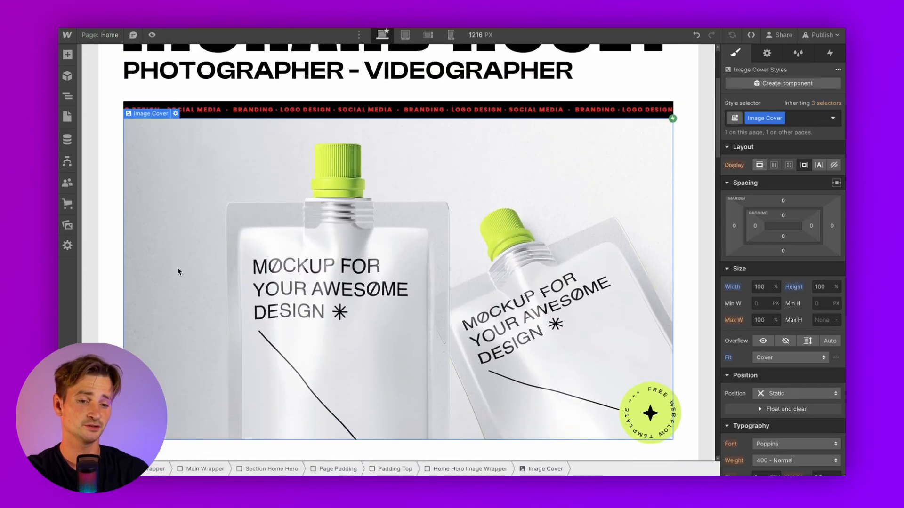
scroll(136, 112, down, 1)
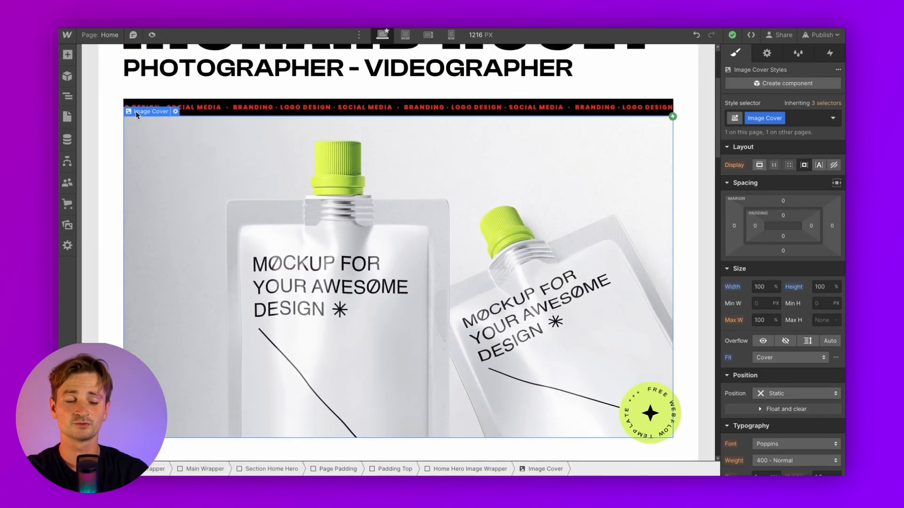
click(176, 111)
click(200, 167)
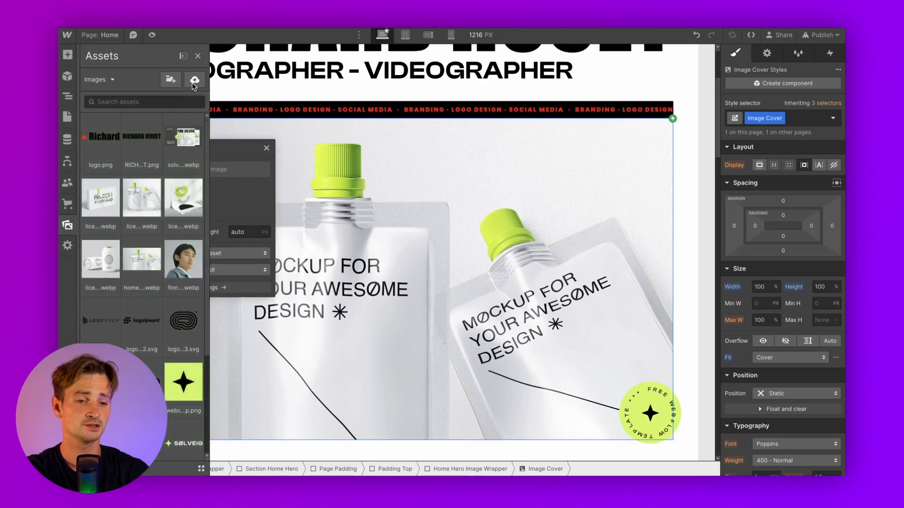
click(195, 79)
Upload the neon restaurant tumblr jpeg from the assets folder and apply it
click(360, 179)
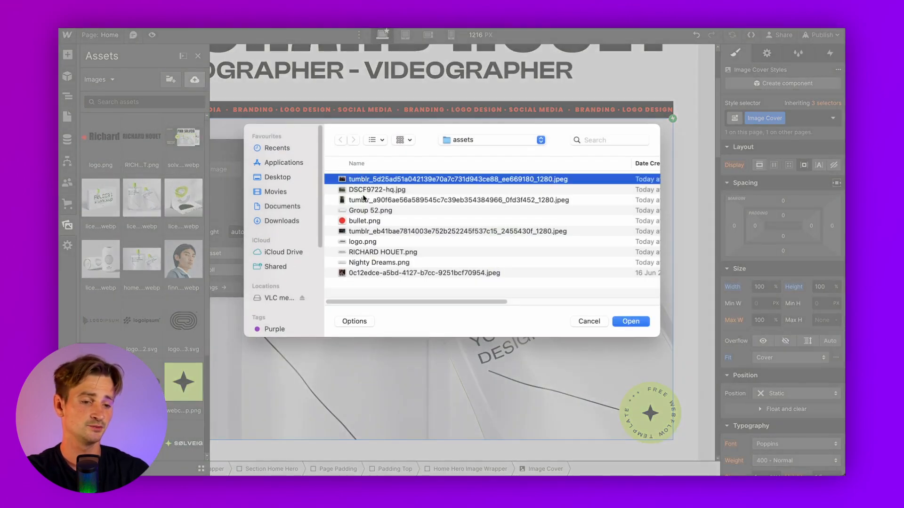
key(space)
key(Down)
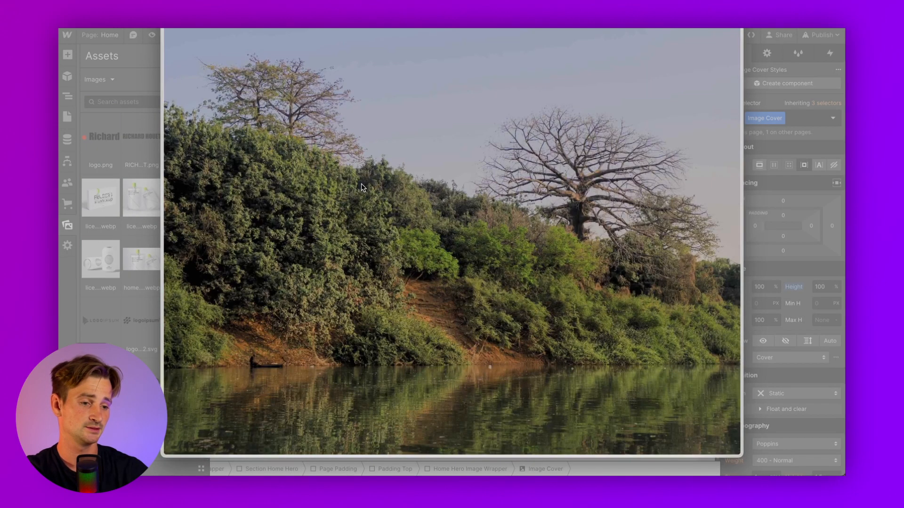
key(Down)
key(super+space)
key(Escape)
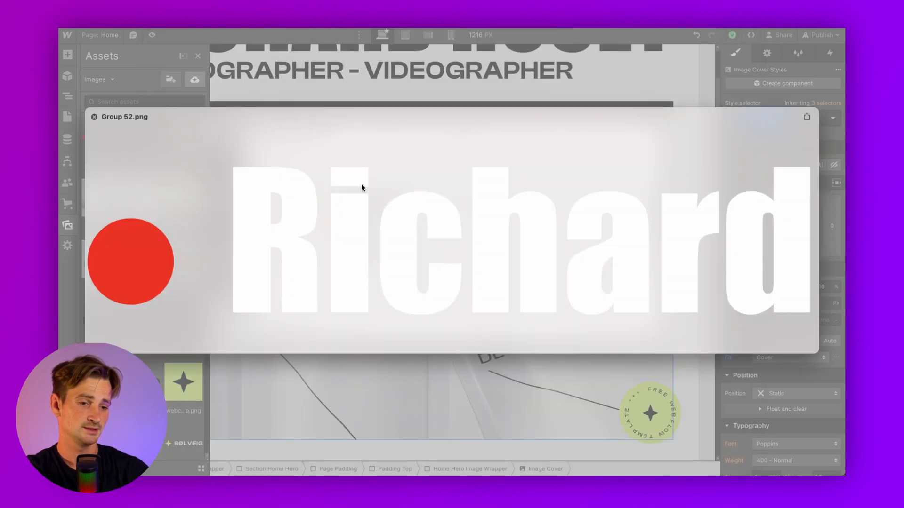
key(space)
click(377, 274)
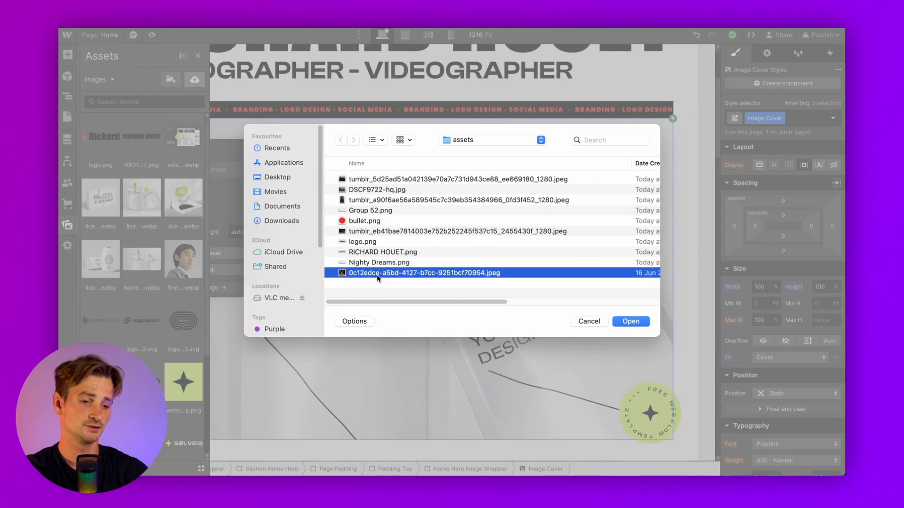
click(360, 231)
key(space)
key(space)
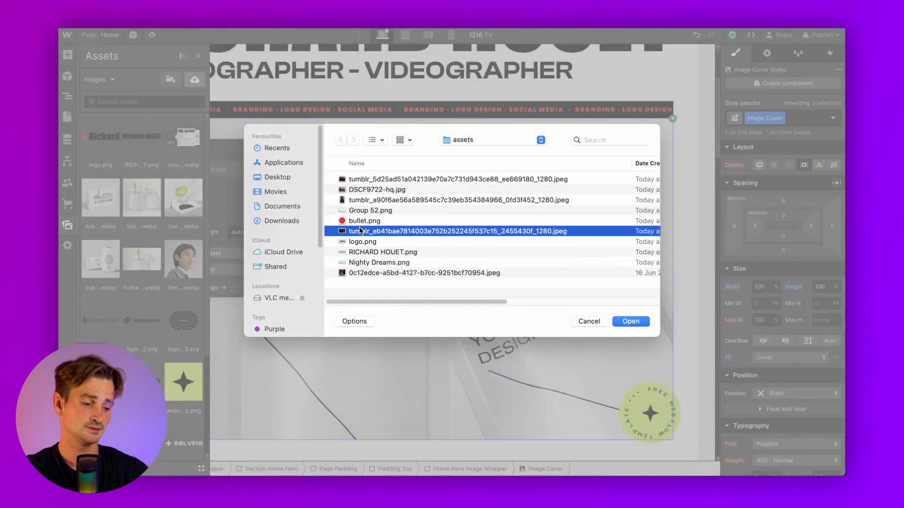
key(Return)
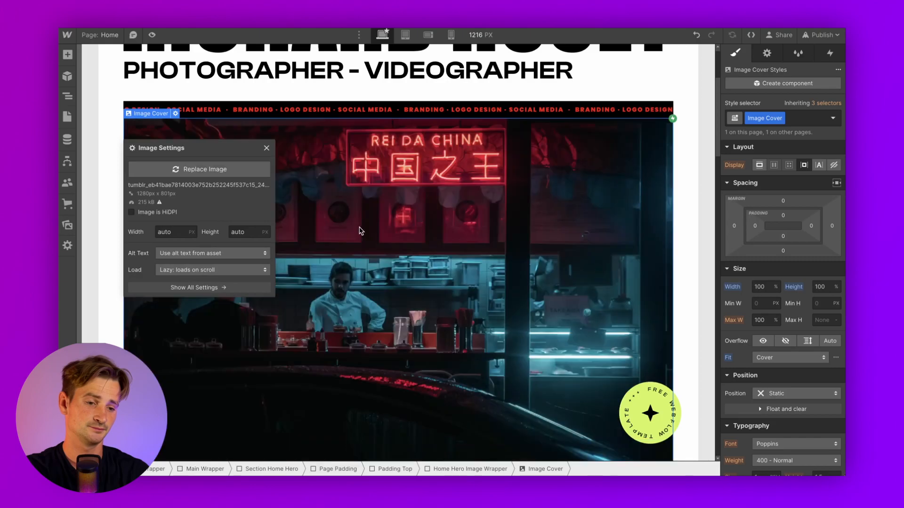
click(360, 229)
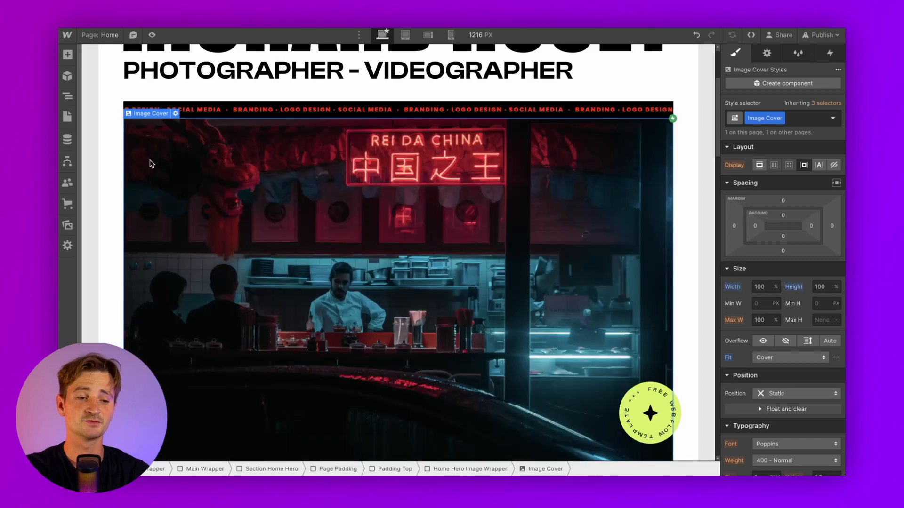
Select Section Home Stats in the Navigator and set its Visibility to Hidden
click(114, 115)
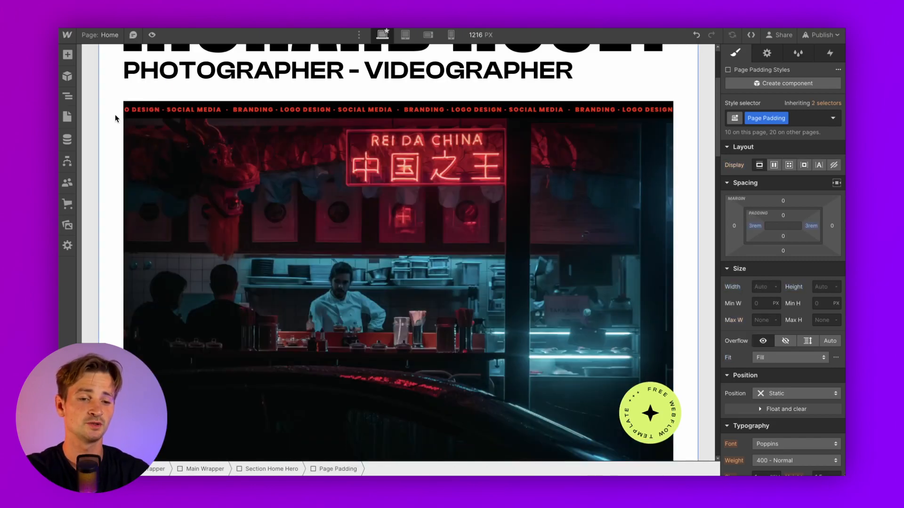
scroll(115, 115, down, 5)
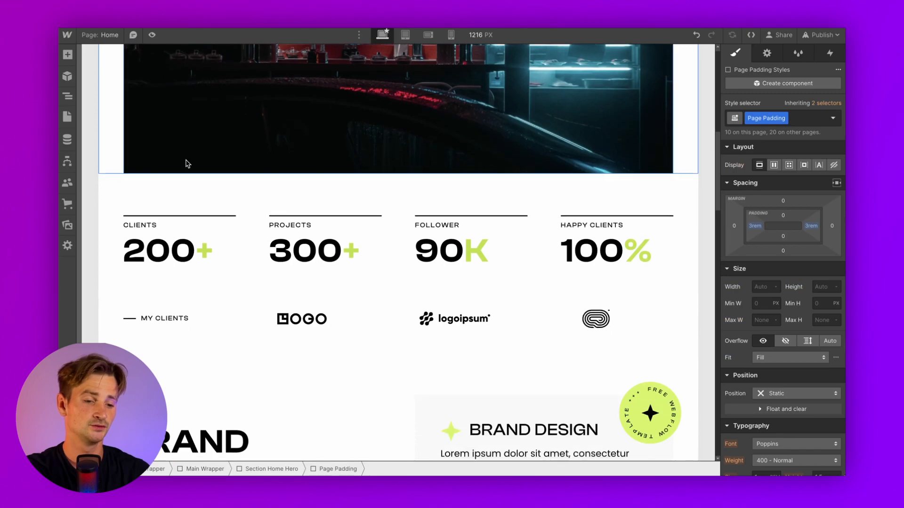
click(245, 254)
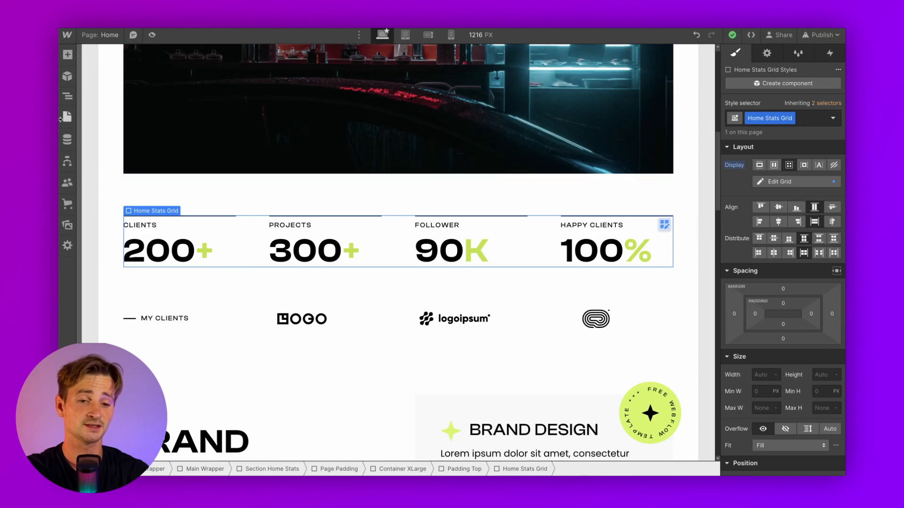
click(68, 96)
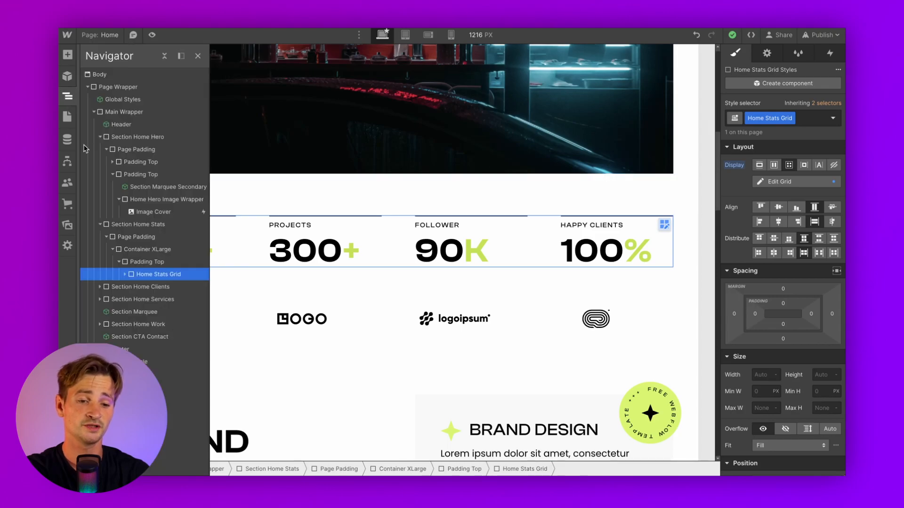
click(138, 238)
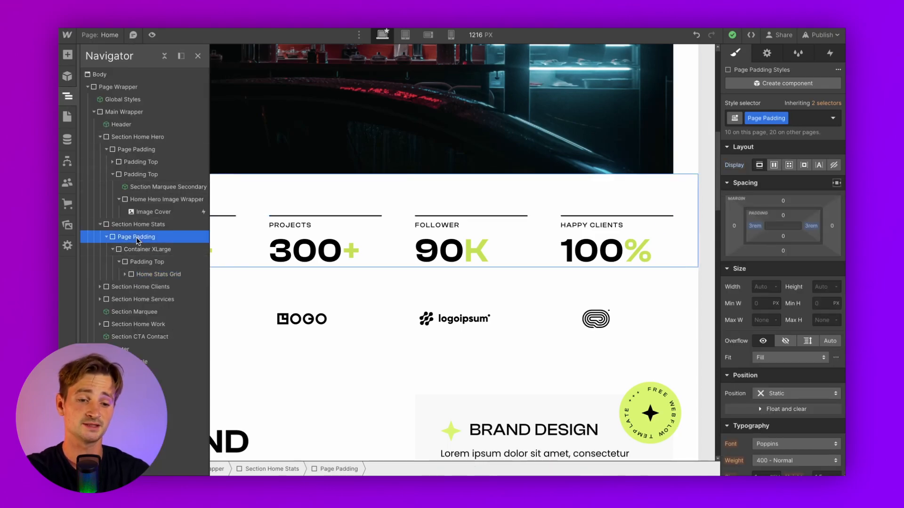
click(116, 227)
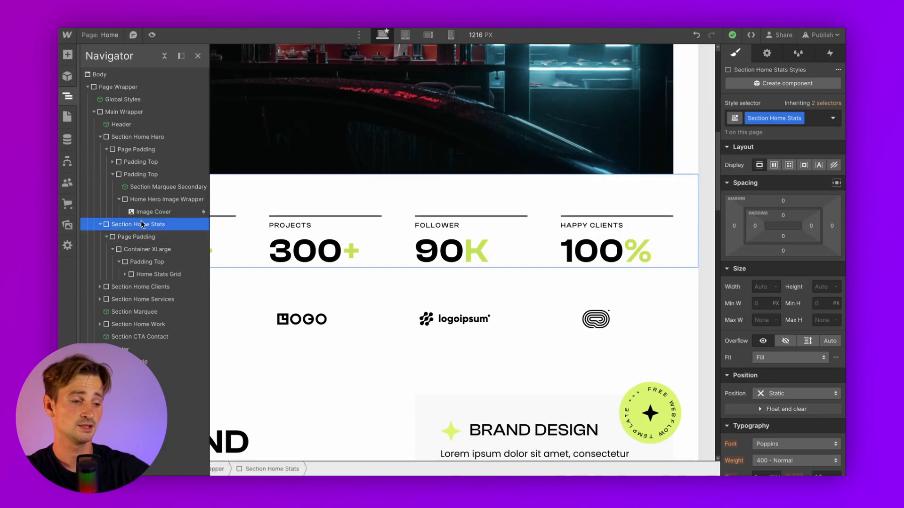
click(767, 54)
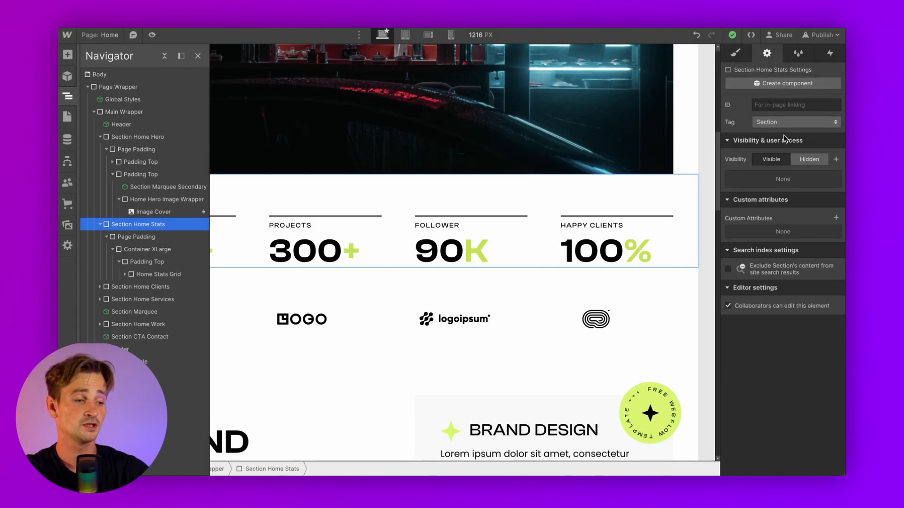
click(799, 161)
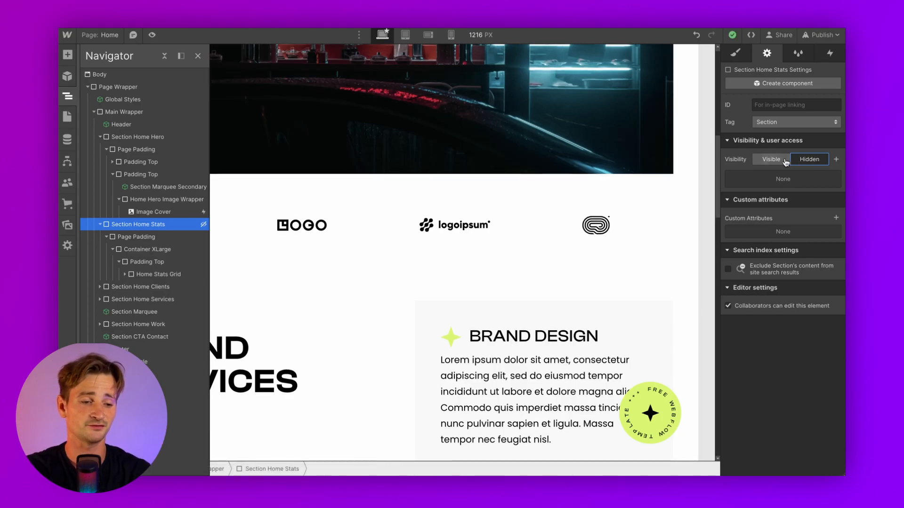
click(569, 202)
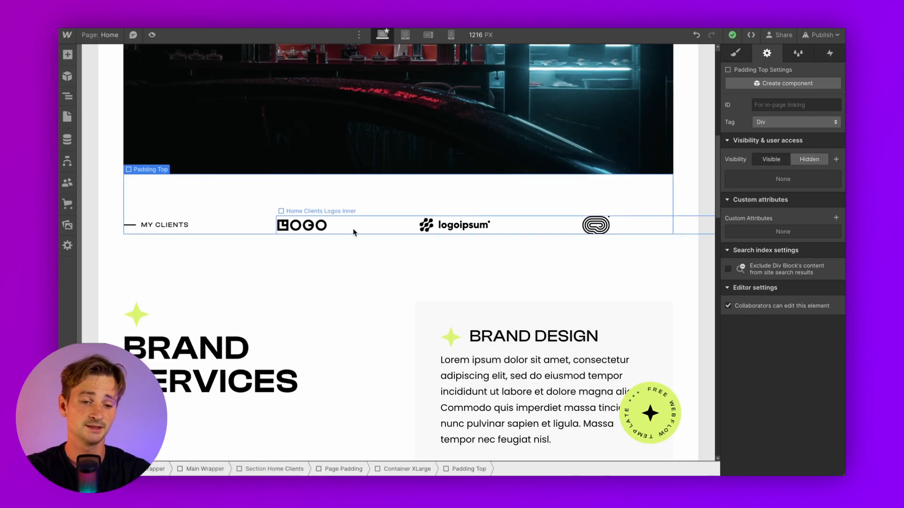
Set the MY CLIENTS label to the Poppins font at the 900 Black weight
click(174, 226)
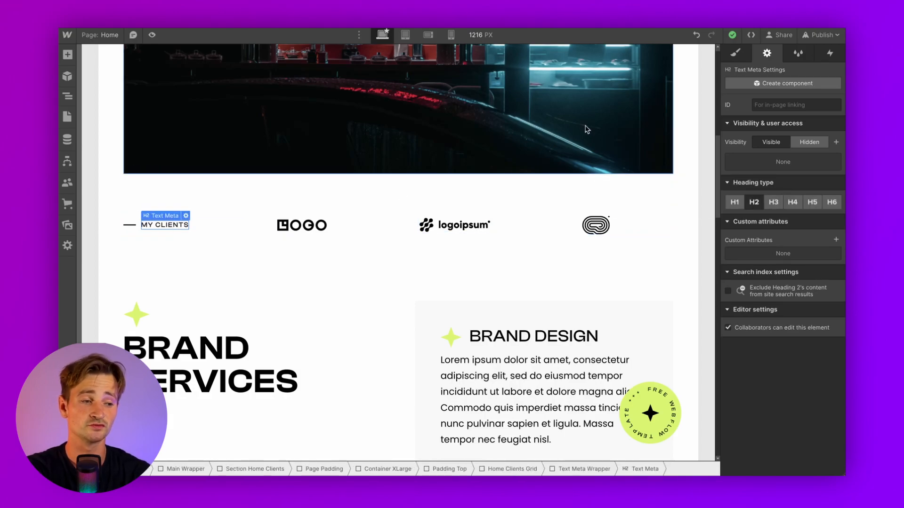
click(735, 55)
scroll(748, 236, down, 5)
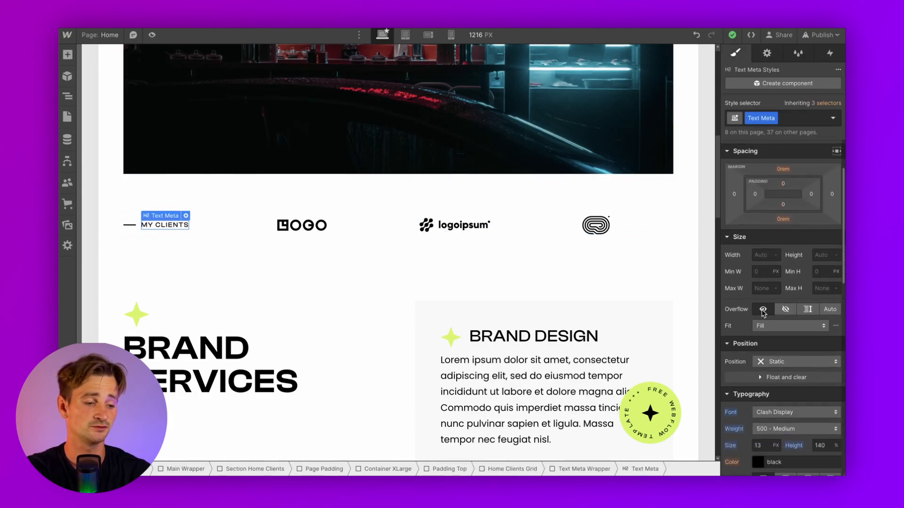
click(769, 335)
click(773, 352)
click(765, 325)
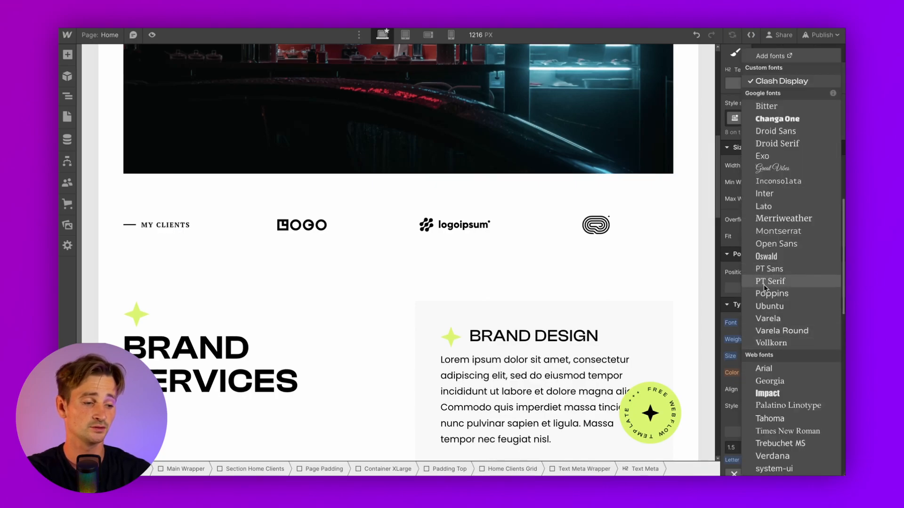
click(769, 293)
click(765, 338)
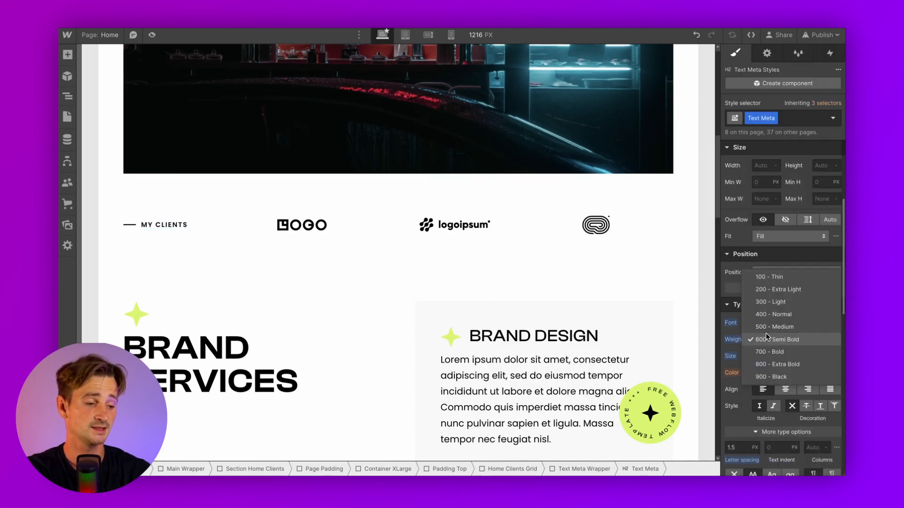
click(771, 377)
Select the client logo images in the row one after another
scroll(366, 324, down, 4)
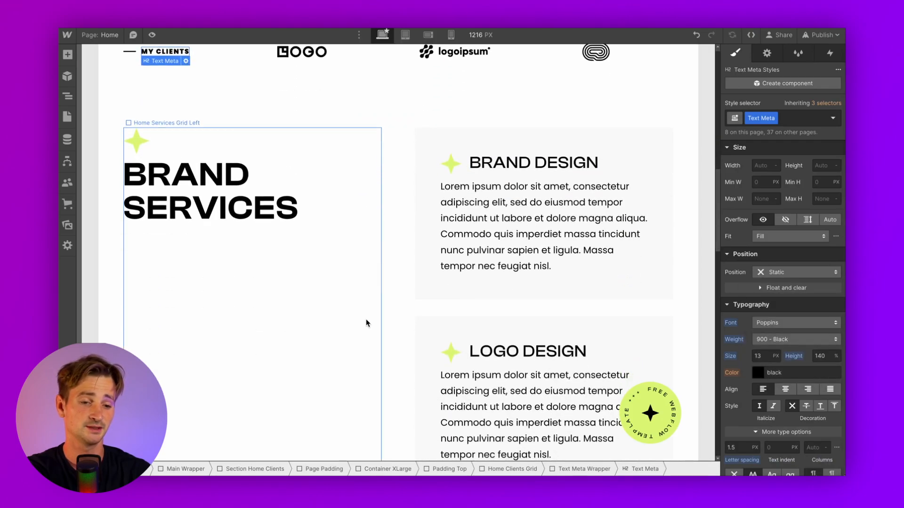
scroll(365, 323, up, 2)
click(319, 135)
click(452, 134)
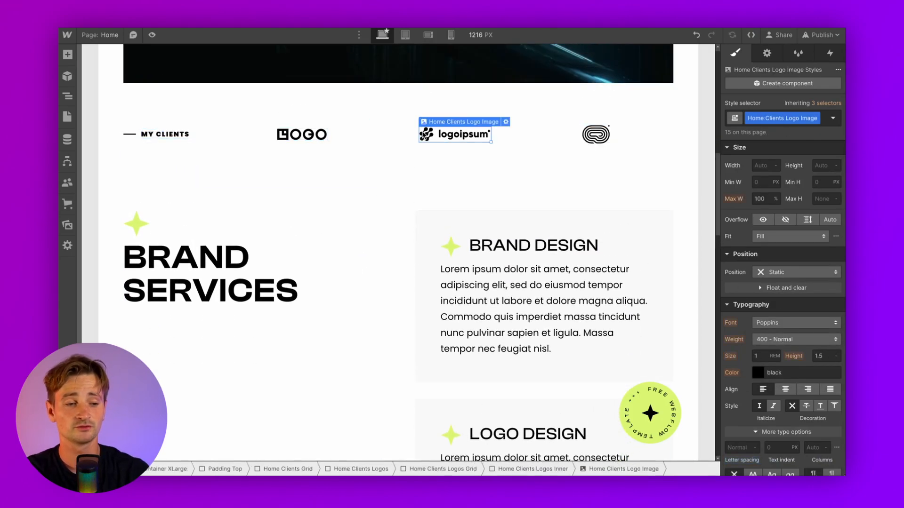
click(595, 134)
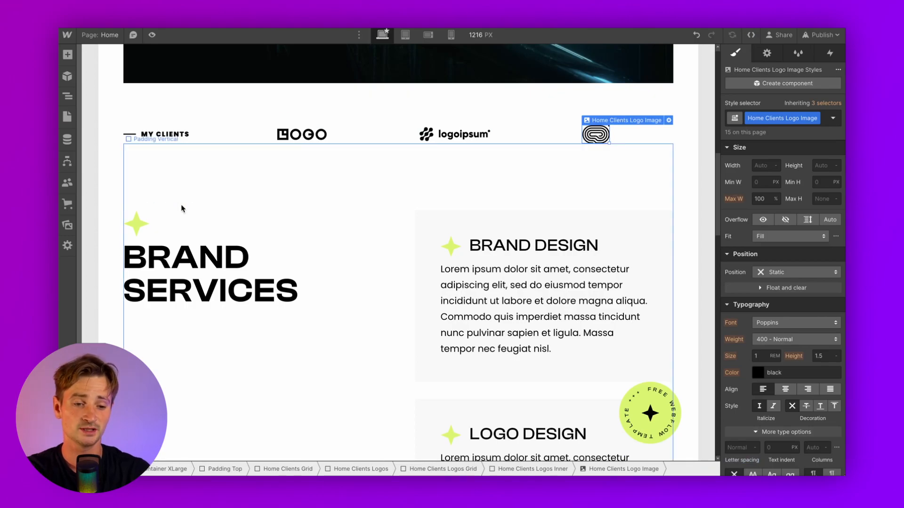
Replace the green star above BRAND SERVICES with the uploaded bullet.png red dot
click(139, 225)
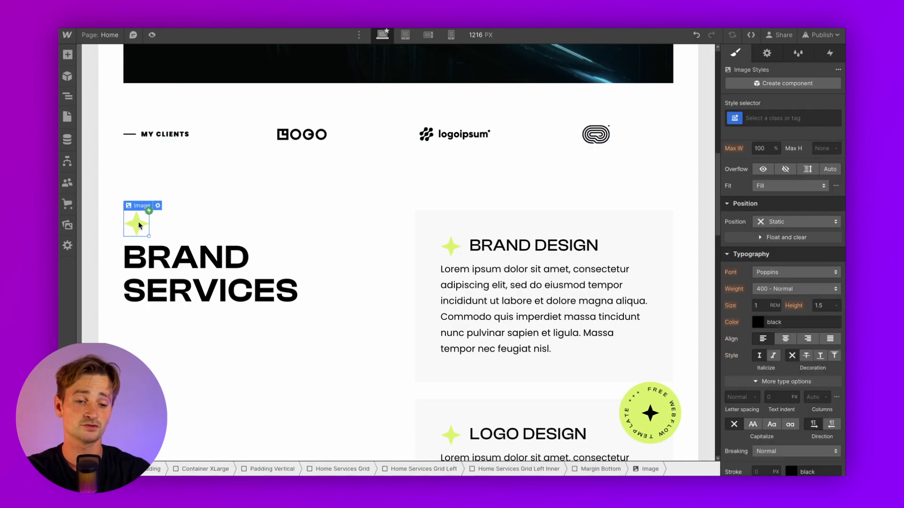
click(158, 206)
click(186, 269)
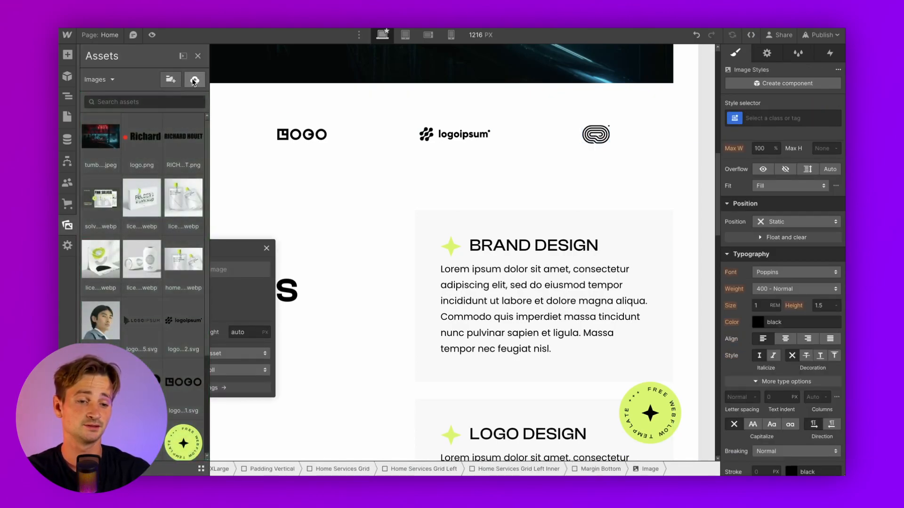
click(194, 80)
click(354, 222)
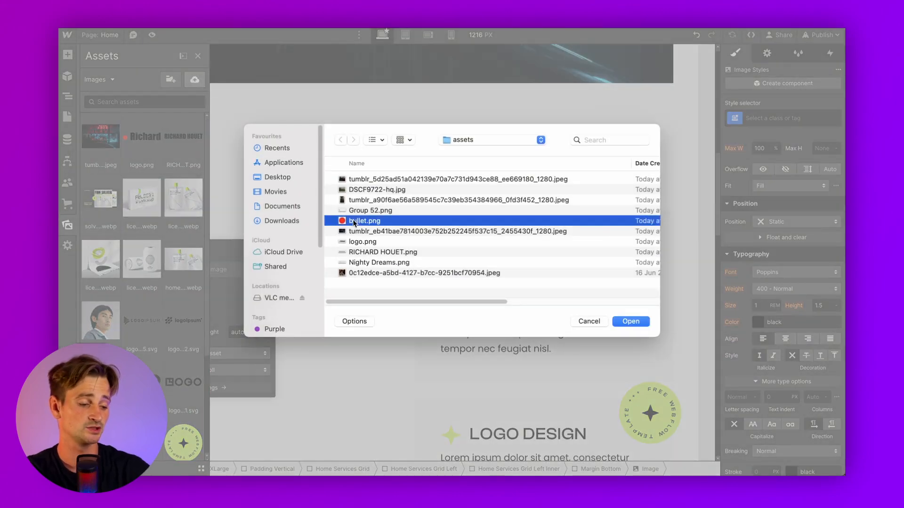
double_click(355, 222)
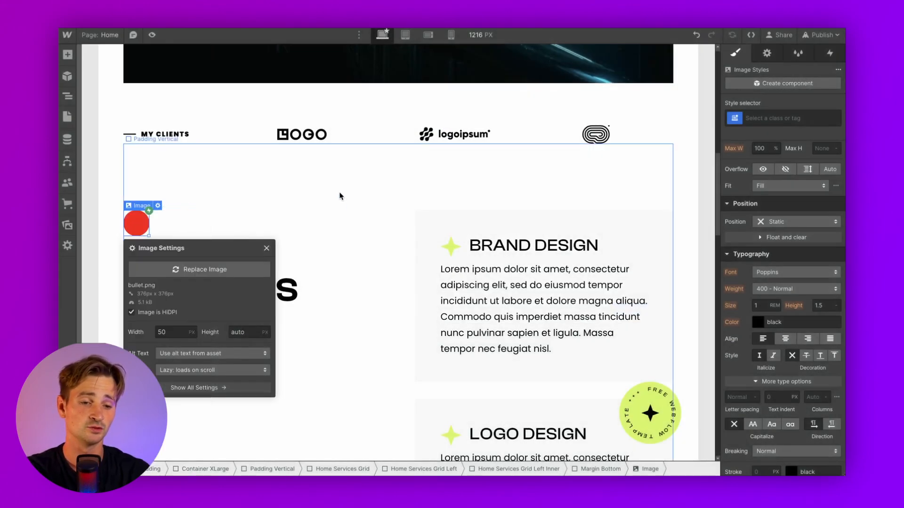
click(341, 196)
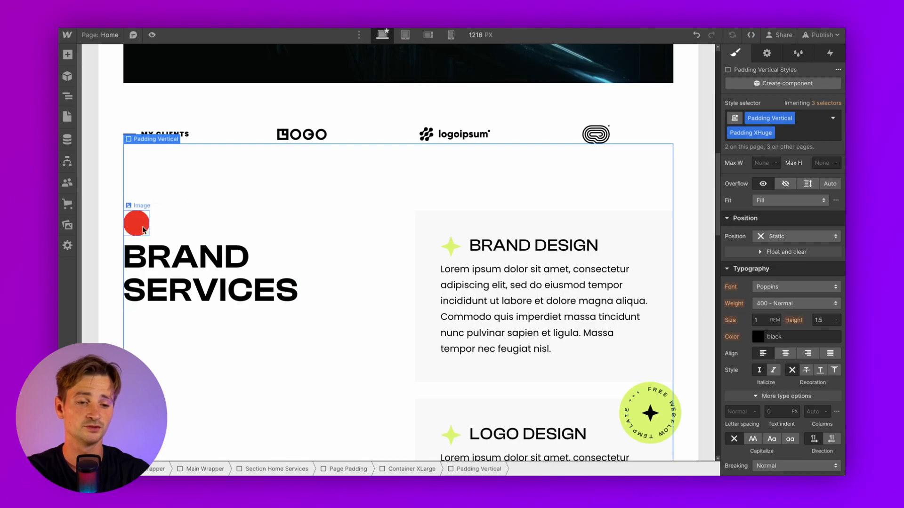
Delete the Clip wrapper holding BRAND so the heading reads just SERVICES
click(188, 249)
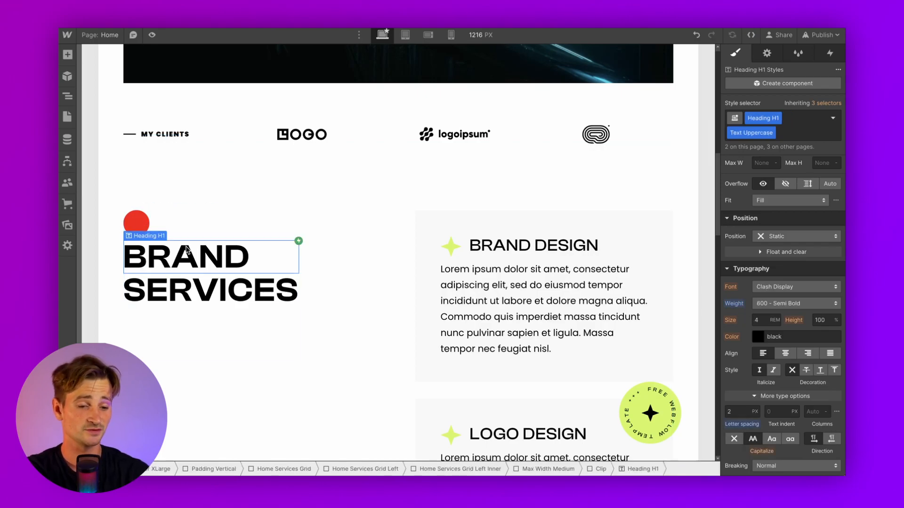
key(Delete)
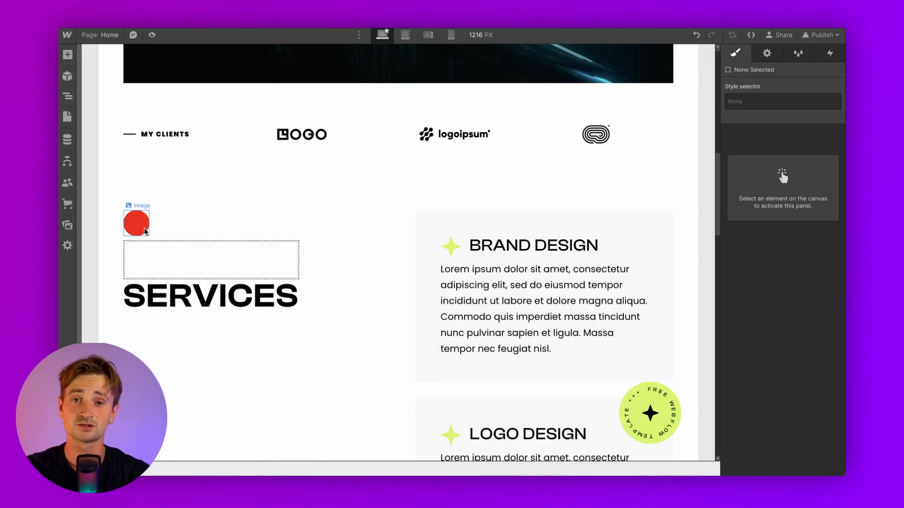
key(ctrl+z)
click(186, 259)
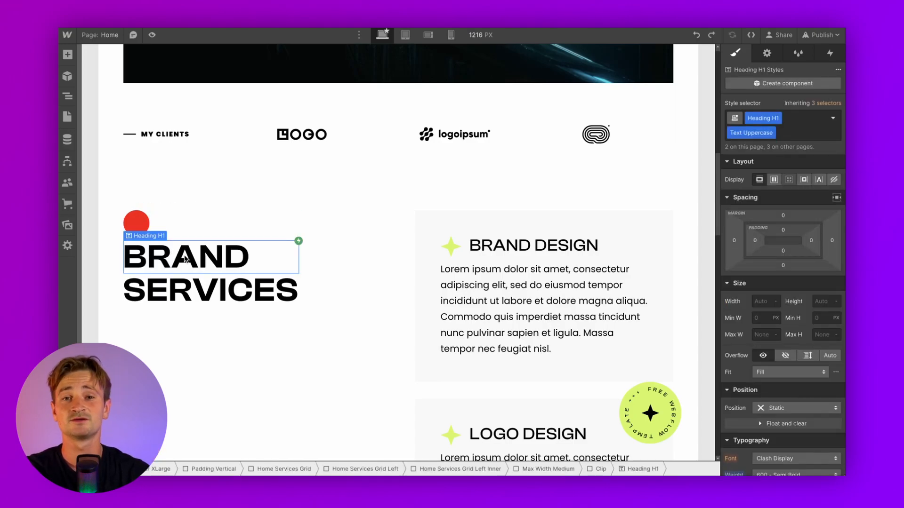
click(68, 96)
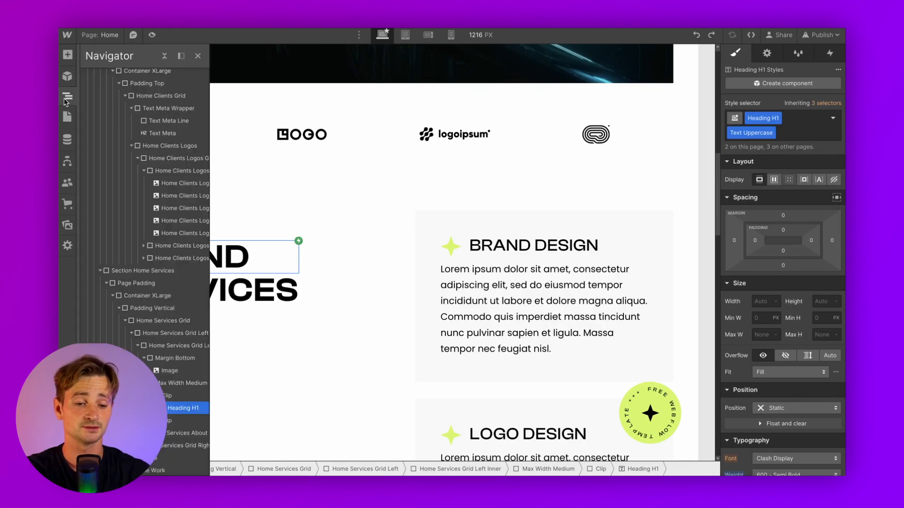
click(177, 396)
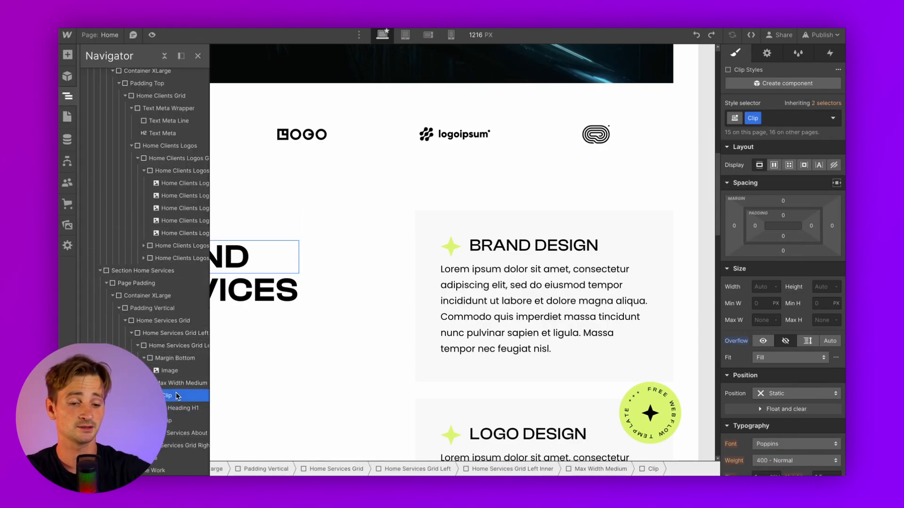
key(Delete)
click(235, 258)
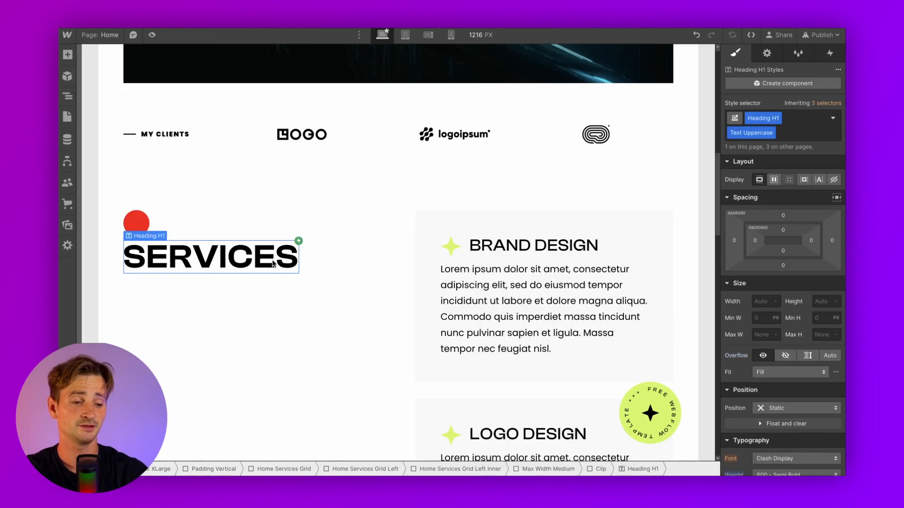
scroll(497, 273, down, 1)
Swap the star beside BRAND DESIGN for the bullet.png red dot from the assets
click(447, 190)
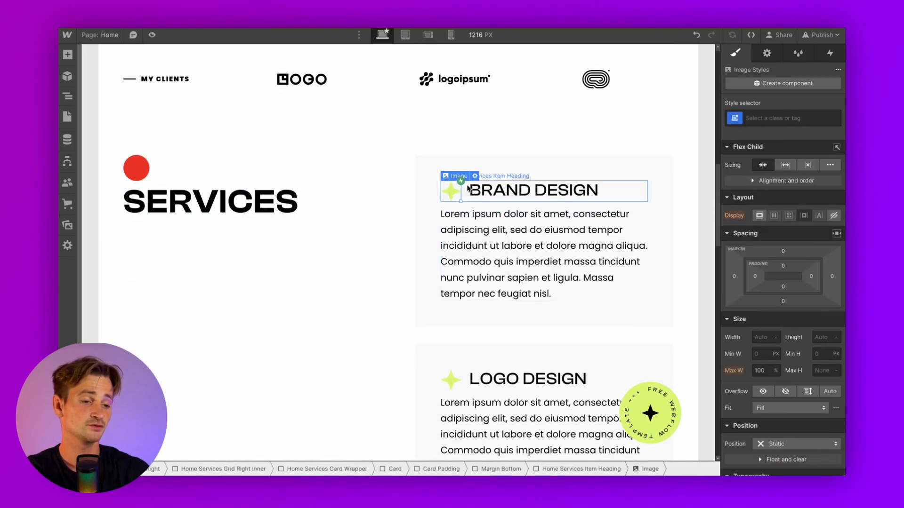
click(475, 176)
click(517, 234)
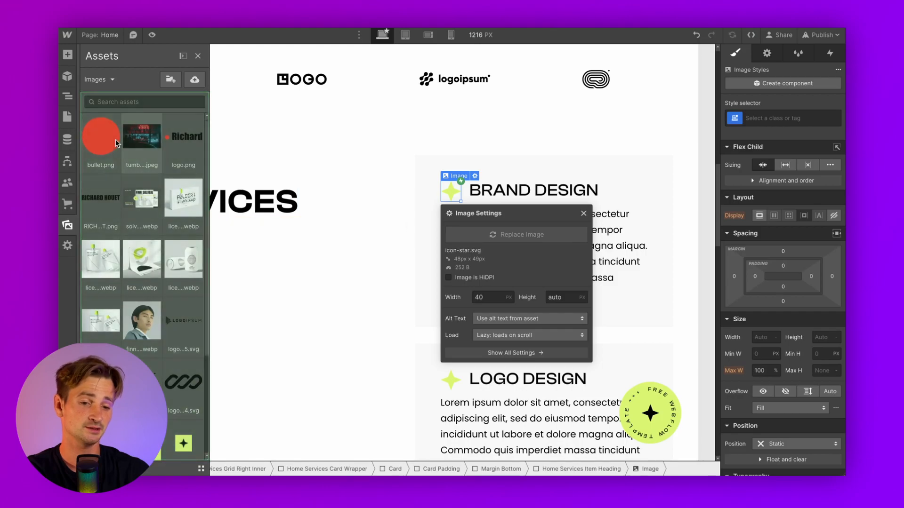
click(110, 137)
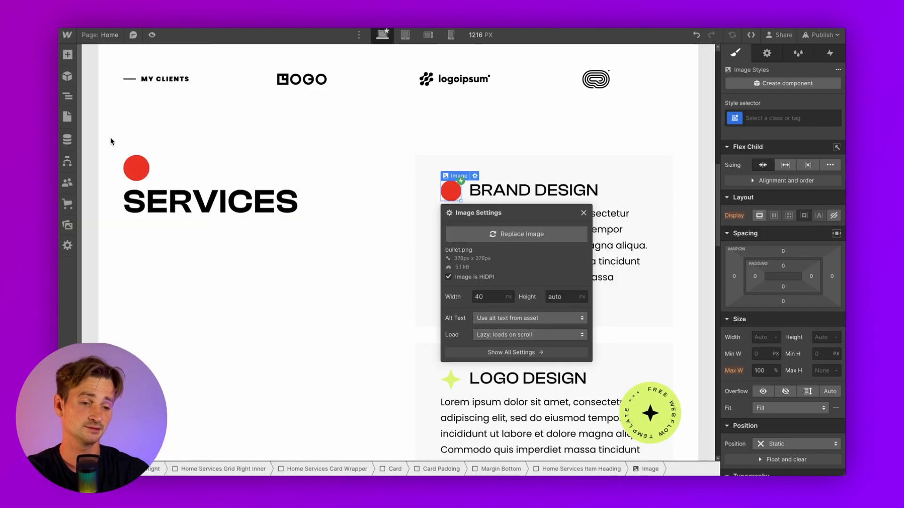
click(511, 196)
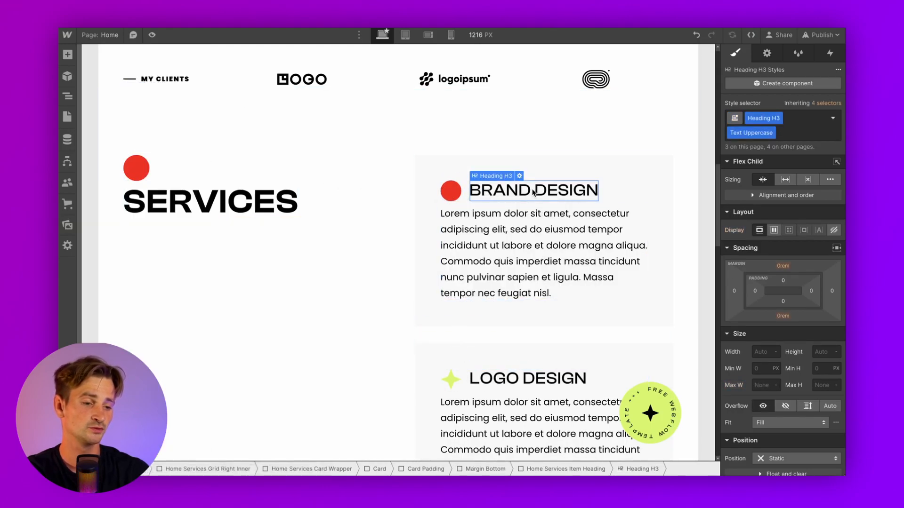
Give the bullet a Smaller Bullet class at 20 × 20 px, centred vertically with the heading
click(445, 191)
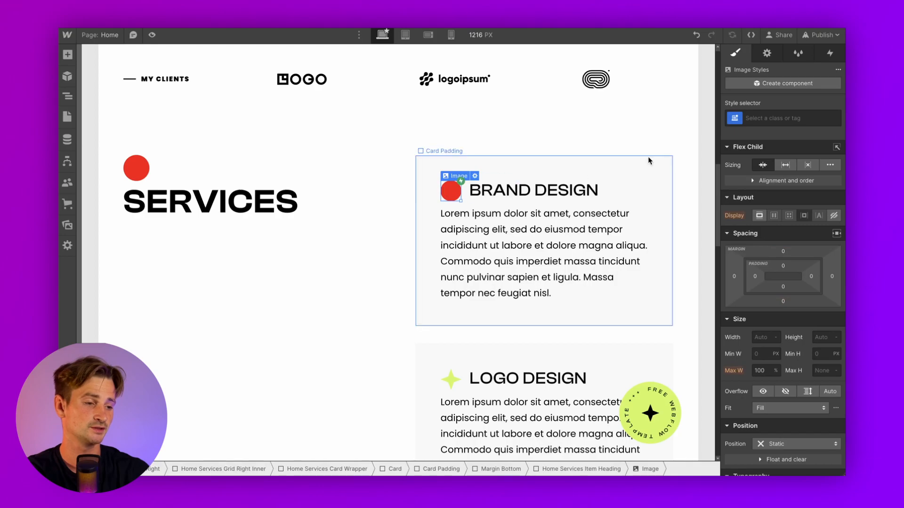
click(752, 120)
text(Smaller)
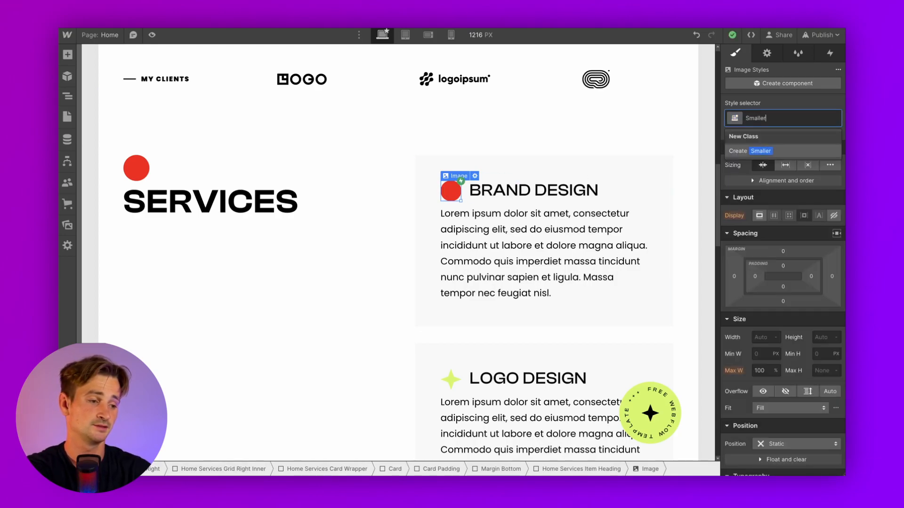
text( Bullet)
key(Return)
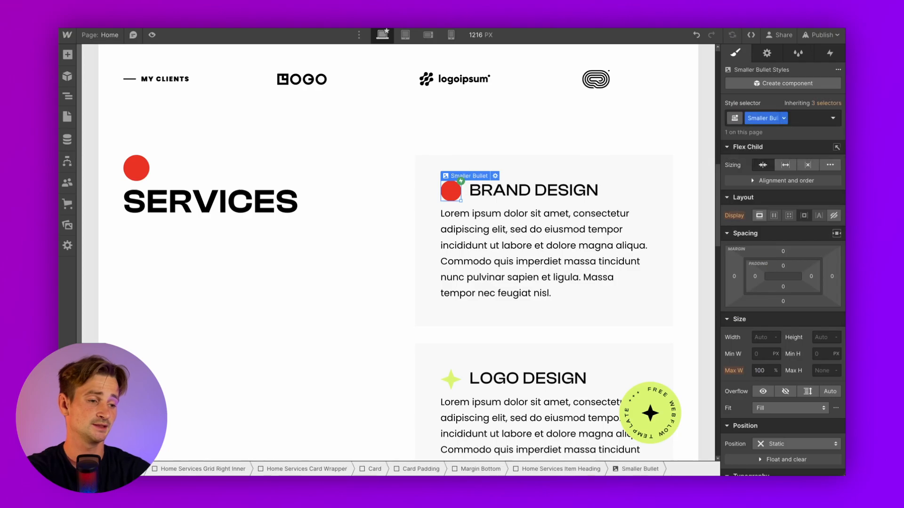
click(759, 337)
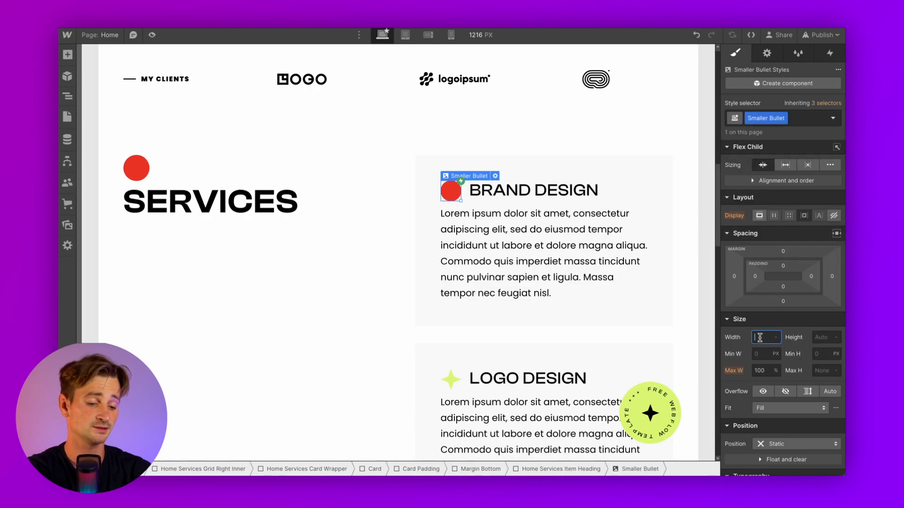
key(Return)
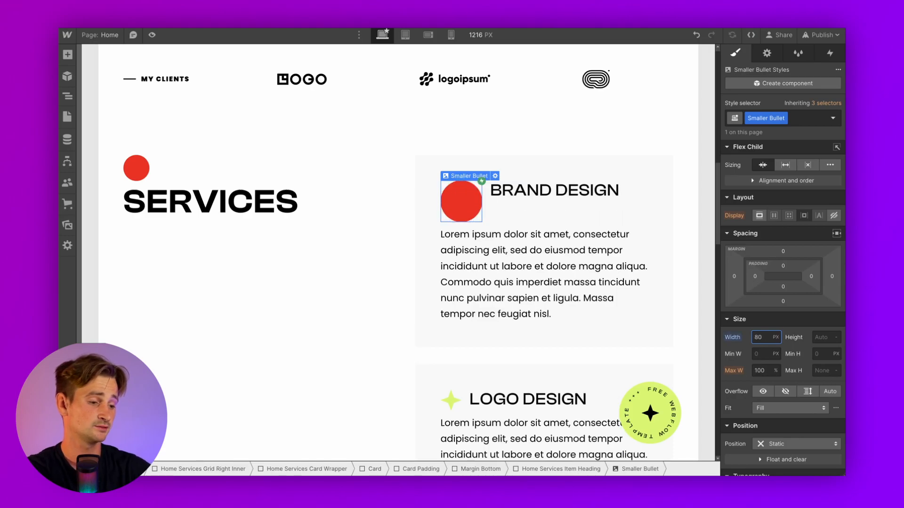
text(40)
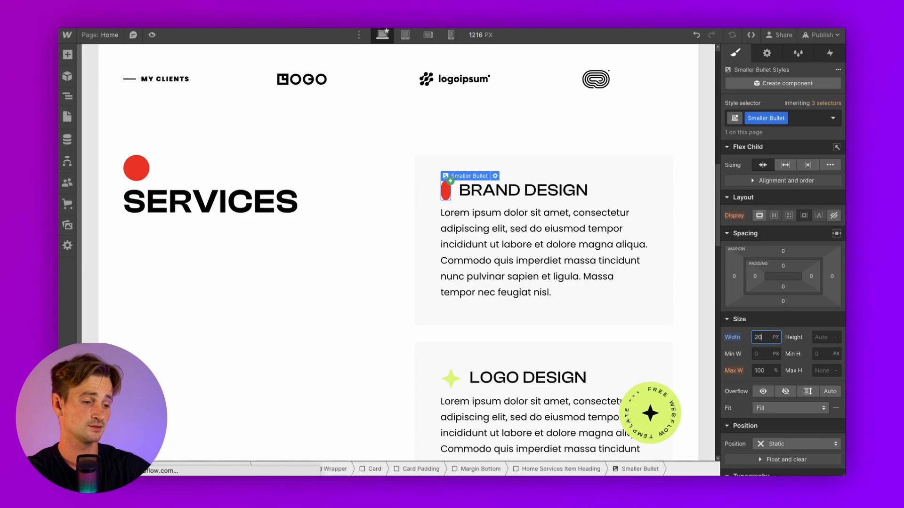
click(819, 337)
key(Return)
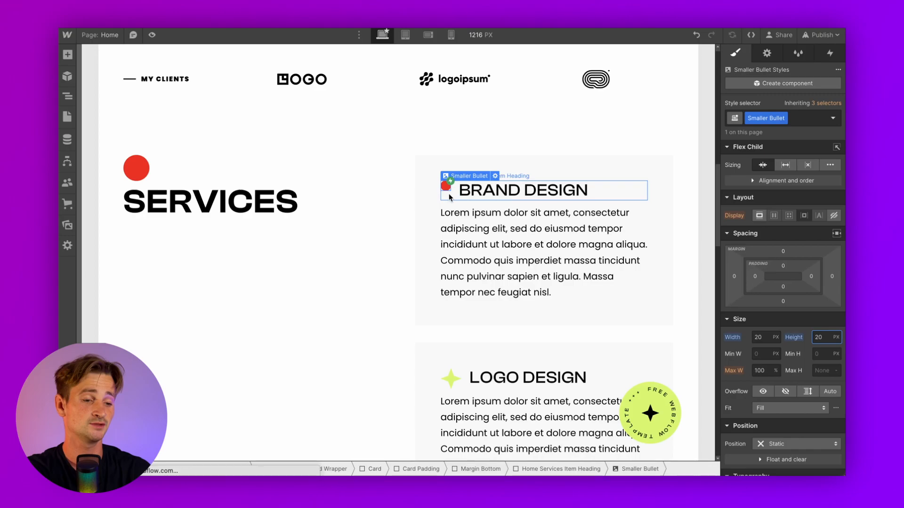
click(616, 188)
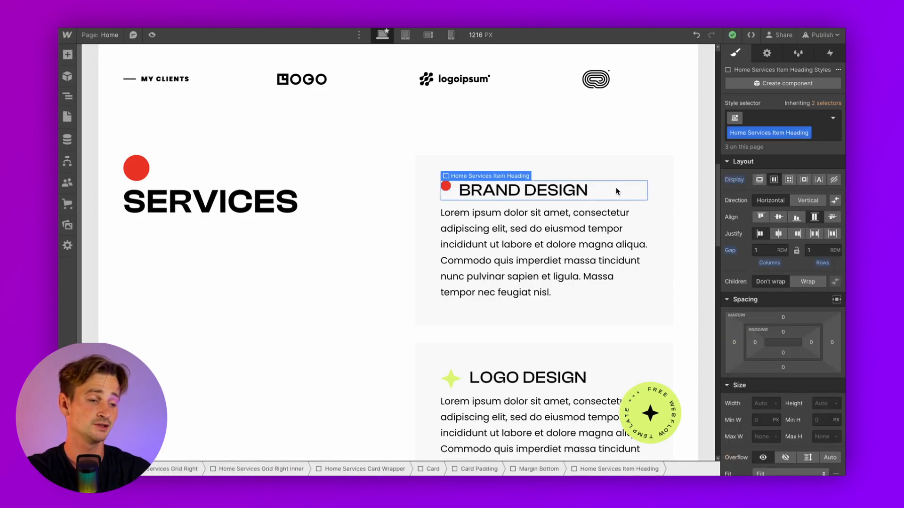
click(778, 219)
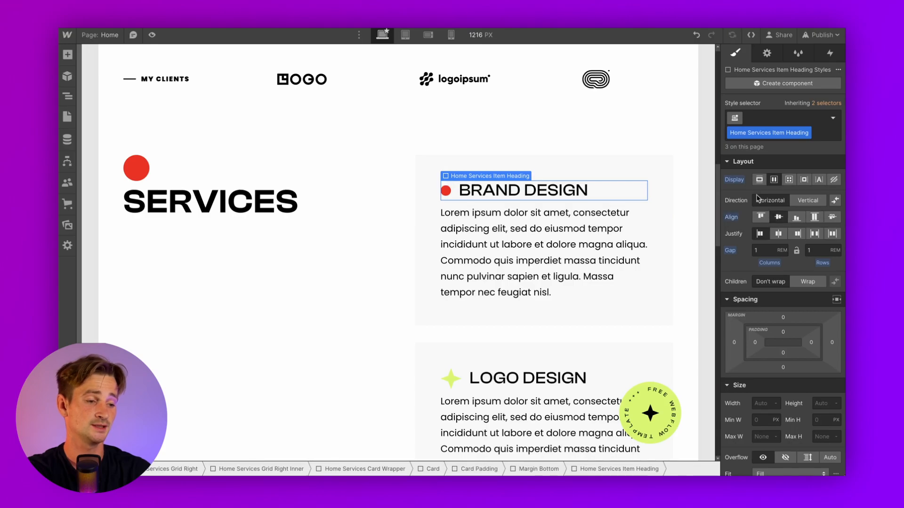
Change the BRAND DESIGN card heading from Clash Display to Poppins 700 Bold
click(498, 197)
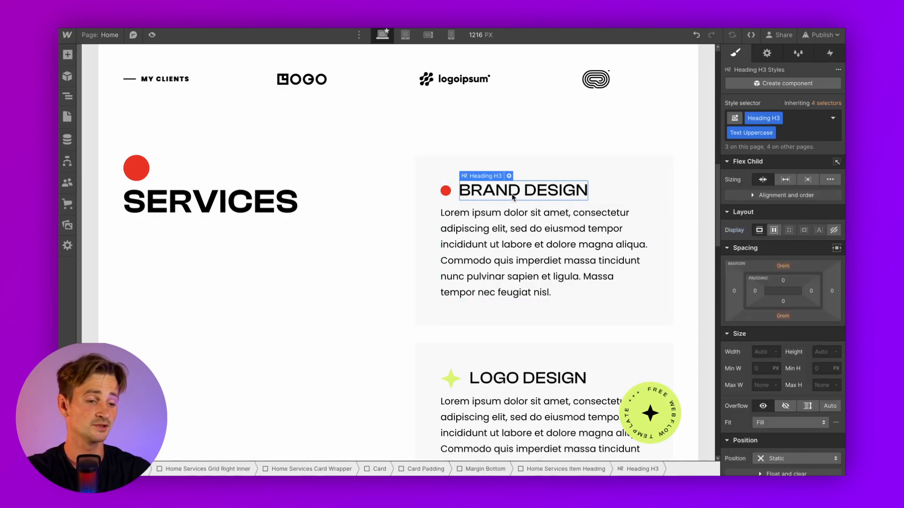
scroll(751, 337, down, 3)
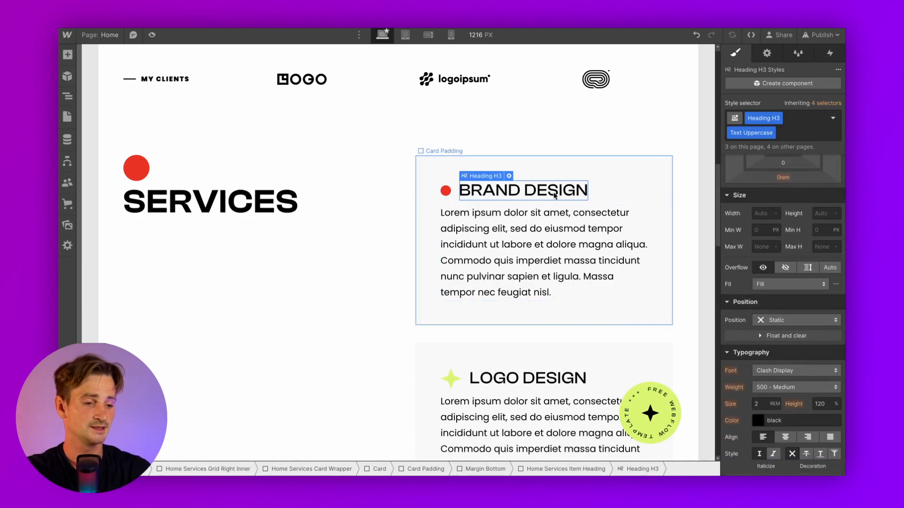
double_click(497, 190)
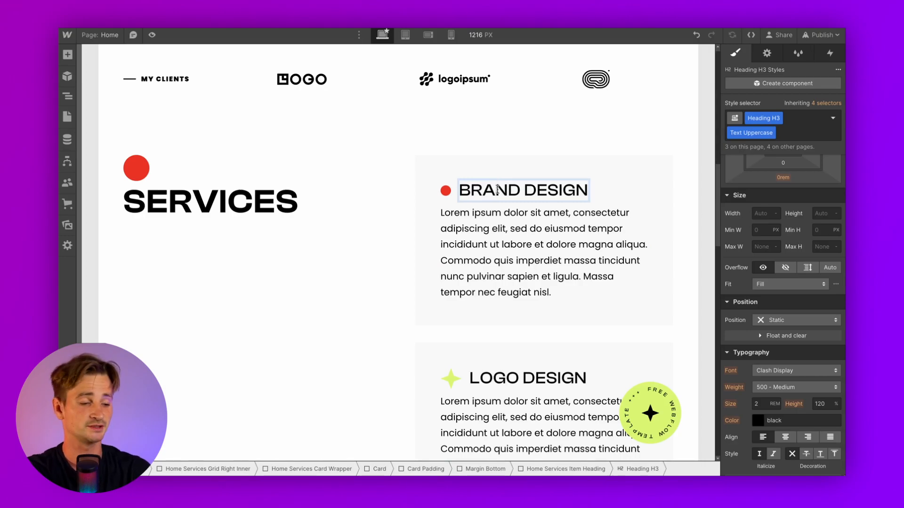
click(547, 252)
click(520, 193)
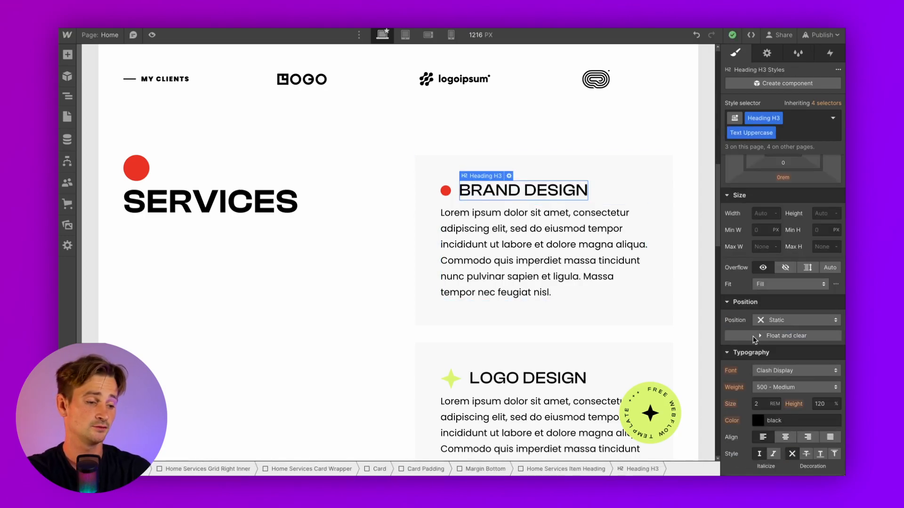
key(Up)
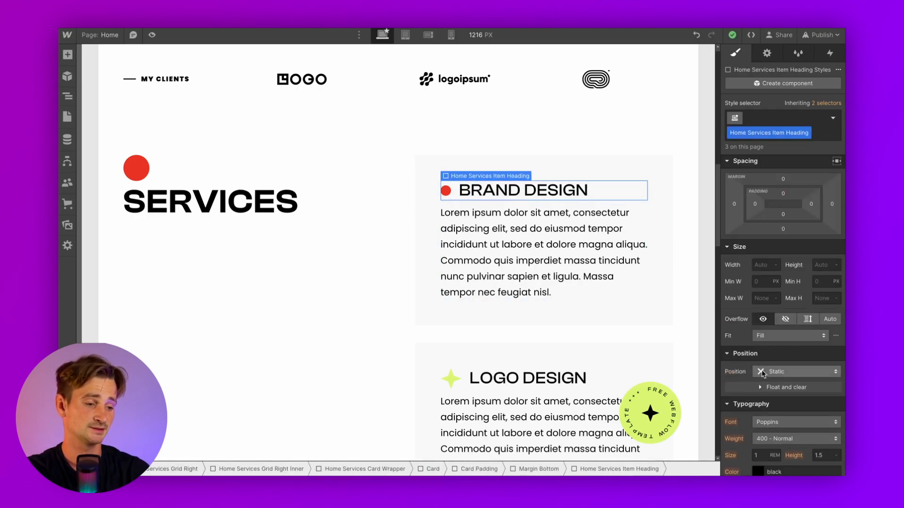
scroll(762, 373, down, 2)
click(656, 234)
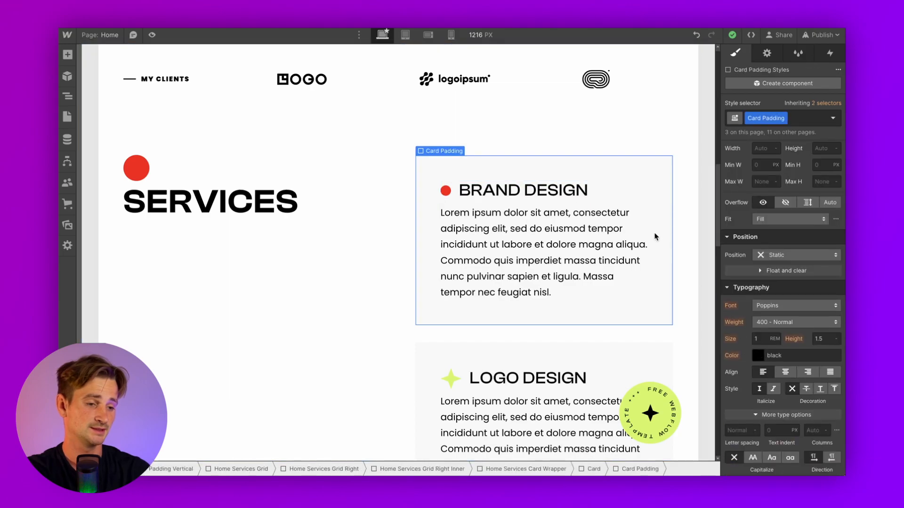
click(578, 195)
click(772, 372)
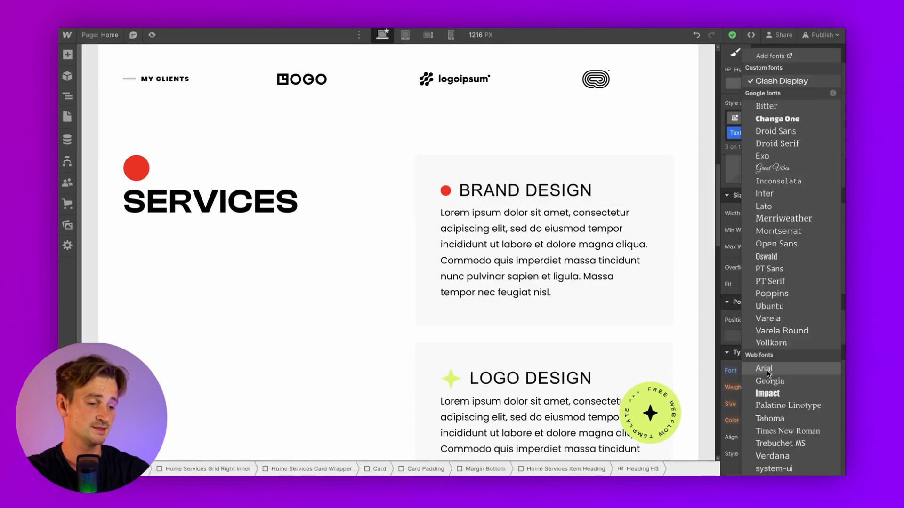
click(768, 292)
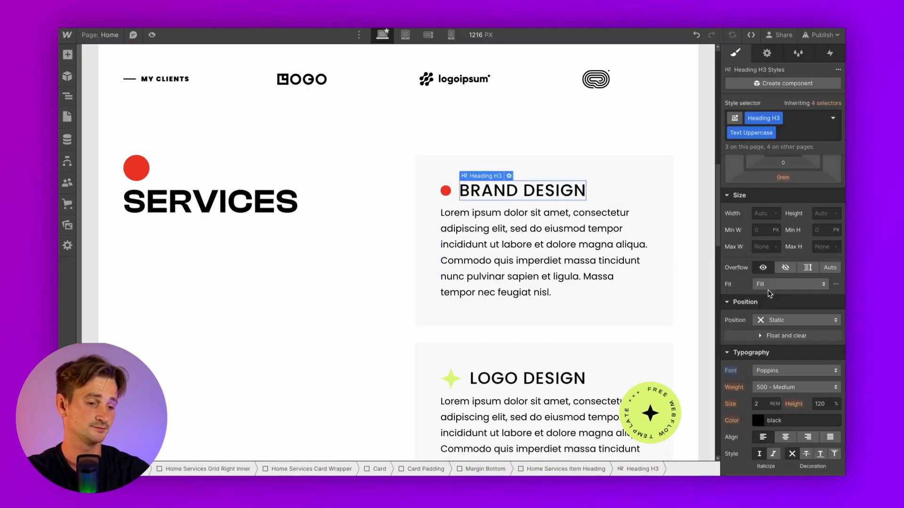
click(792, 383)
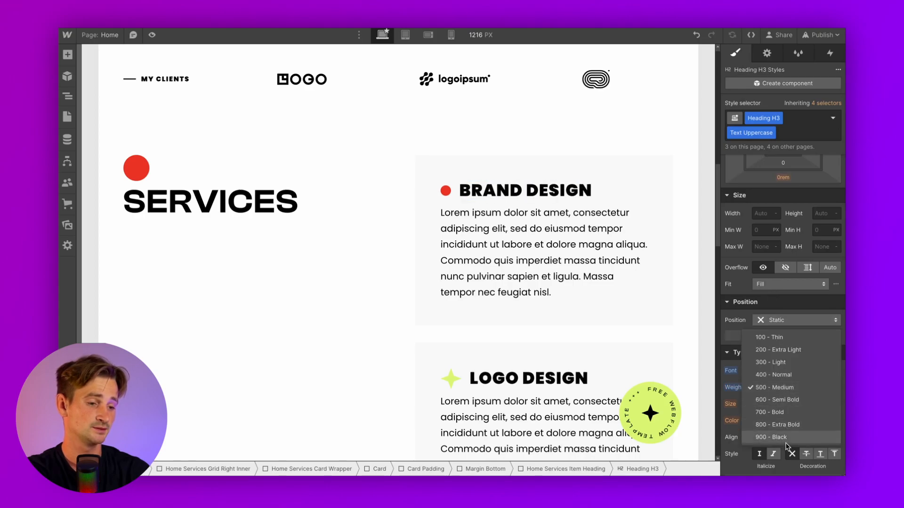
click(773, 413)
Give the service card box a black (#000000) background
click(617, 263)
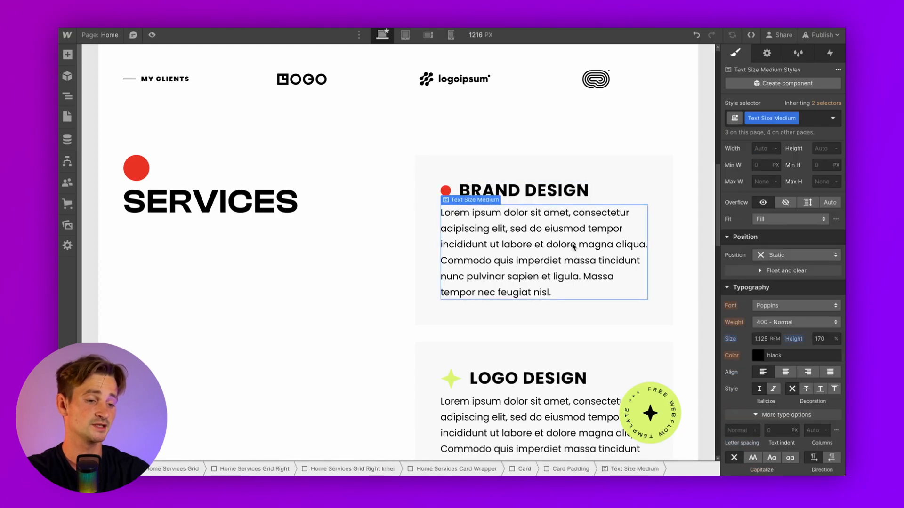
click(612, 175)
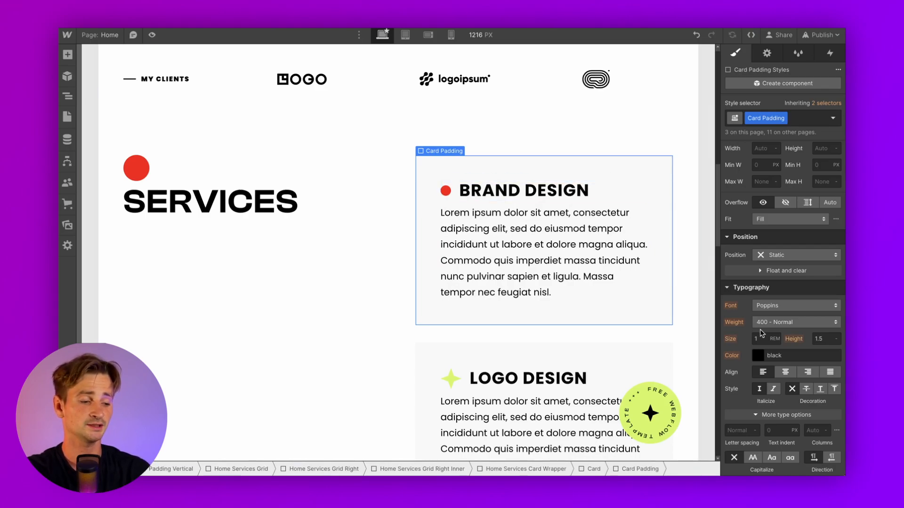
scroll(760, 332, down, 5)
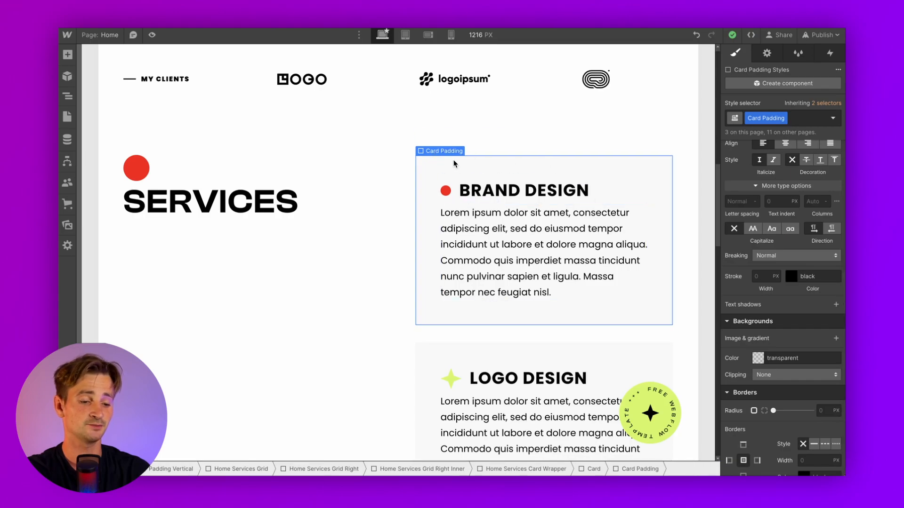
click(759, 359)
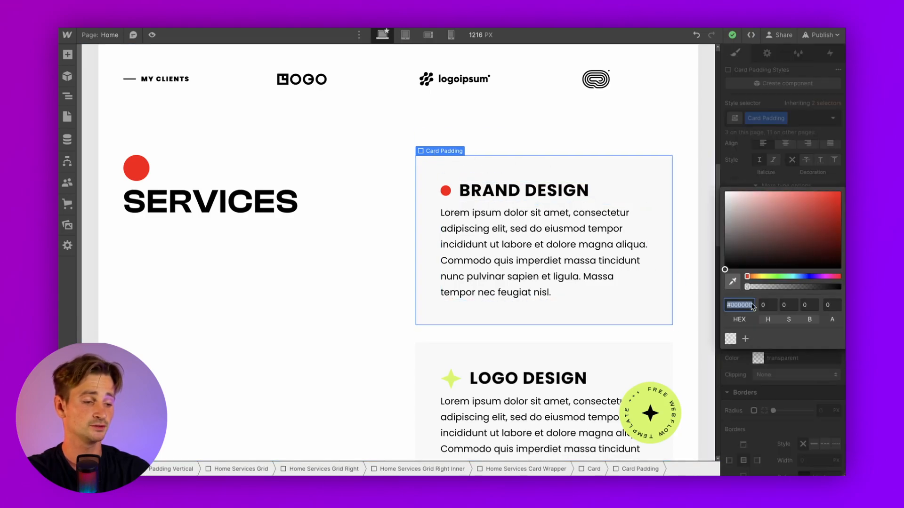
click(743, 270)
click(779, 390)
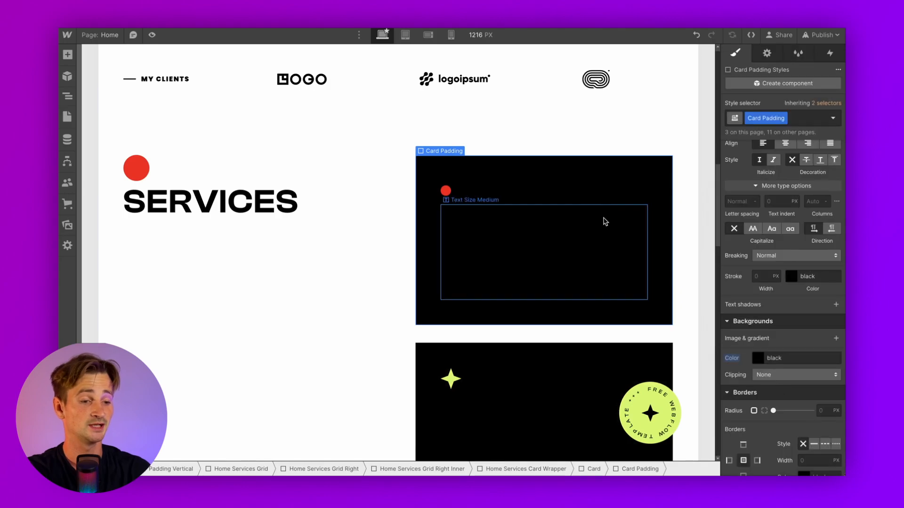
Set the service card text colour to white (#ffffff)
scroll(772, 263, up, 4)
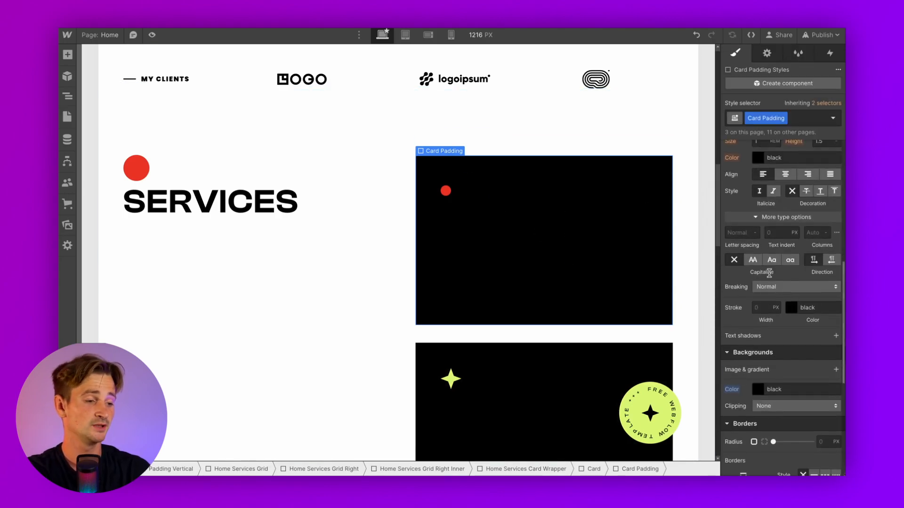
click(757, 268)
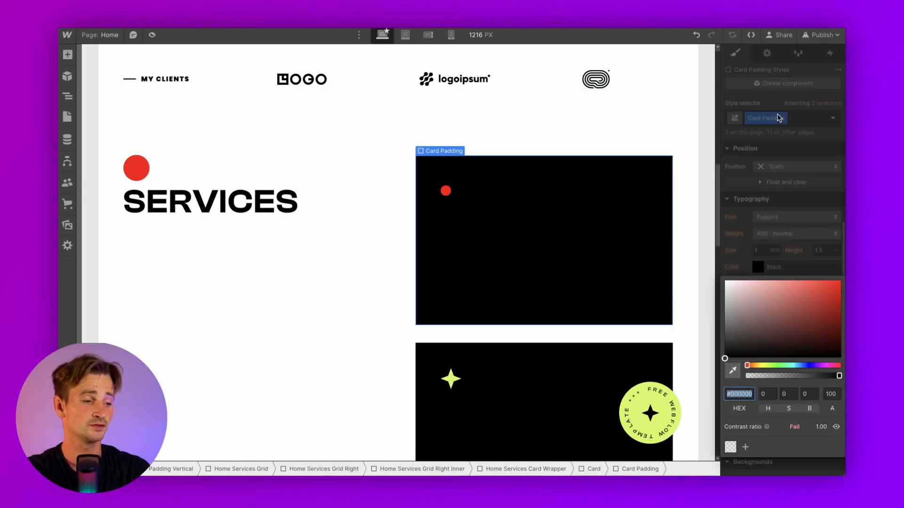
click(725, 282)
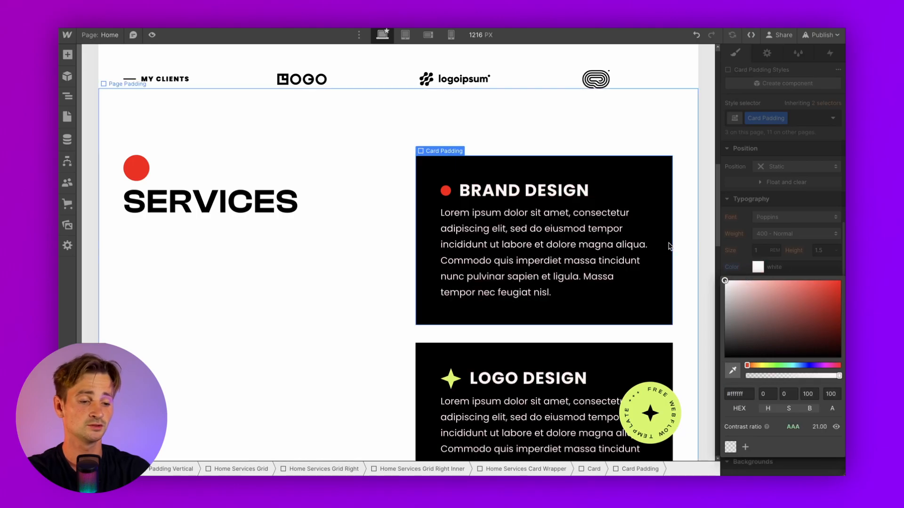
click(596, 259)
scroll(548, 284, down, 2)
scroll(548, 284, up, 1)
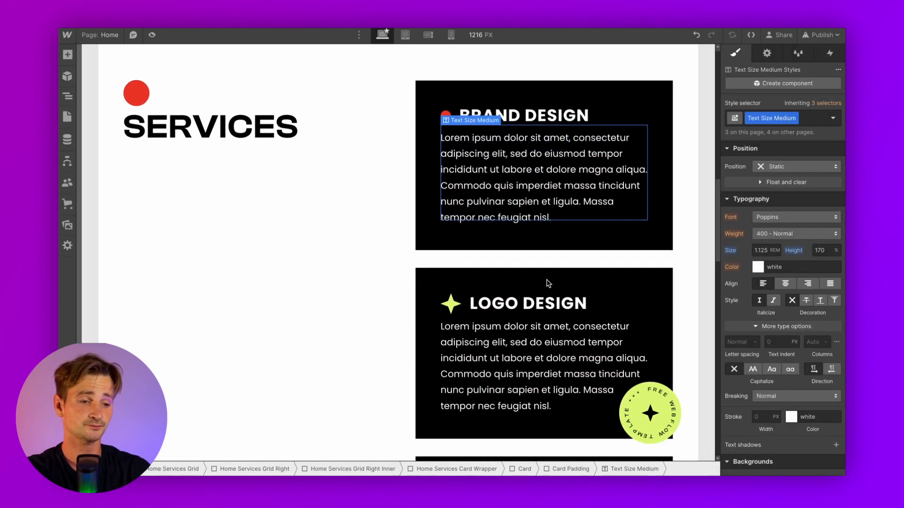
click(452, 309)
Replace the Logo Design card star with bullet.png and apply the Smaller Bullet class
click(474, 301)
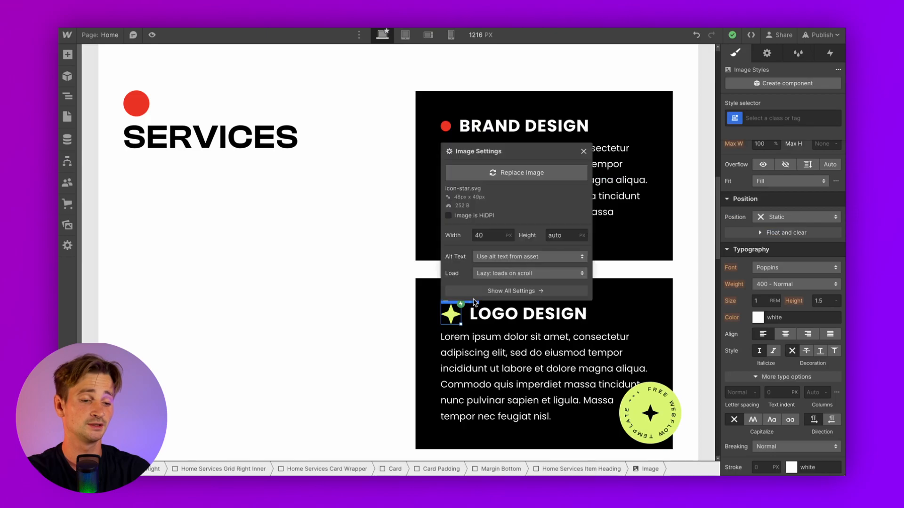
click(479, 176)
click(107, 149)
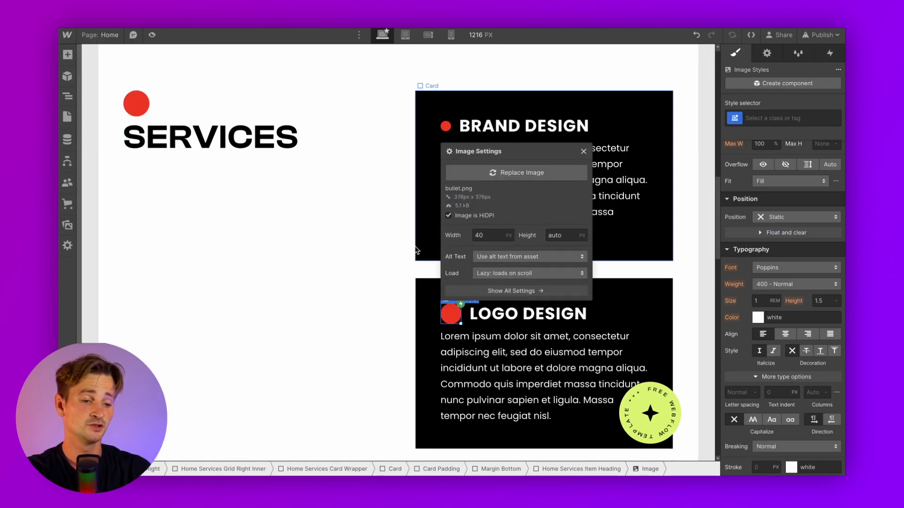
click(520, 347)
click(444, 125)
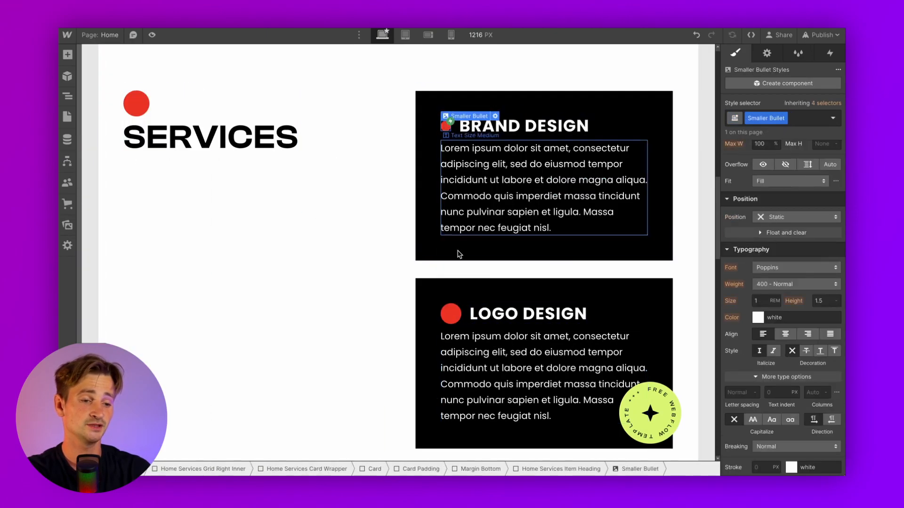
click(451, 314)
click(759, 118)
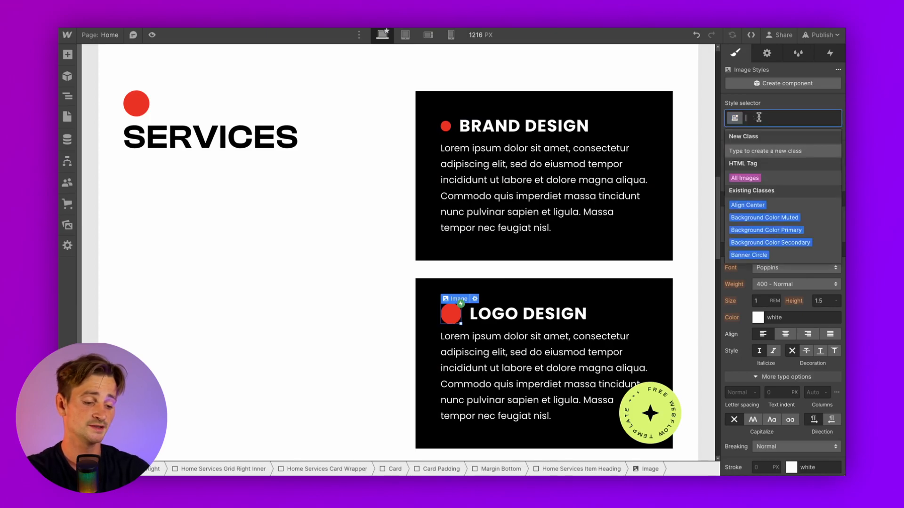
text(Smaller)
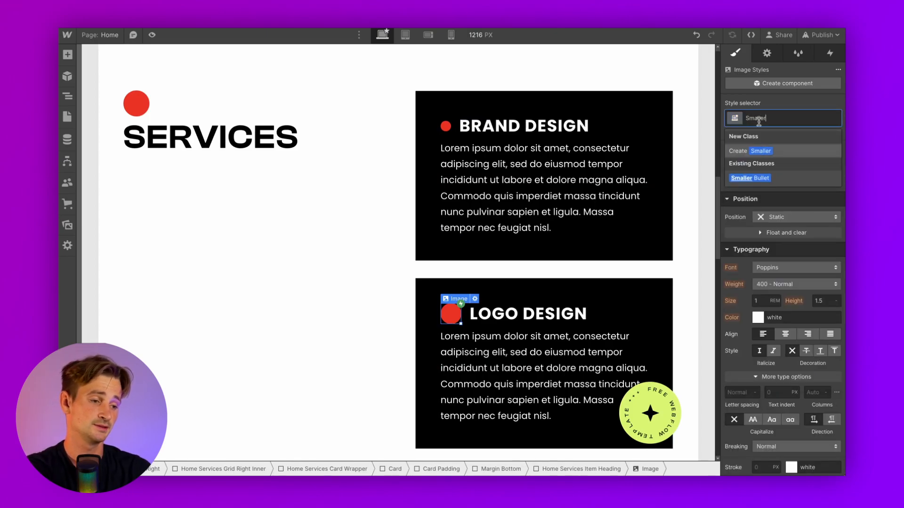
click(750, 178)
Swap the Social Media card star for bullet.png styled with Smaller Bullet
scroll(541, 298, down, 5)
click(456, 223)
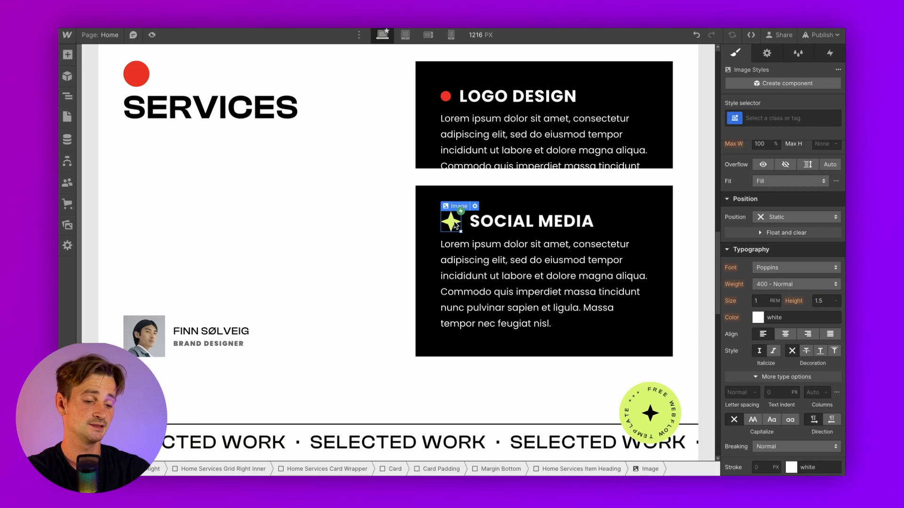
click(475, 206)
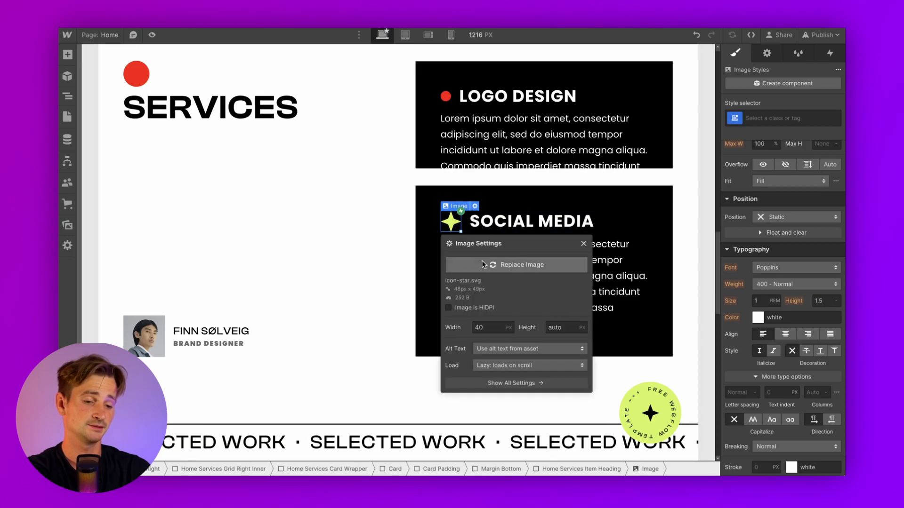
click(518, 265)
click(101, 136)
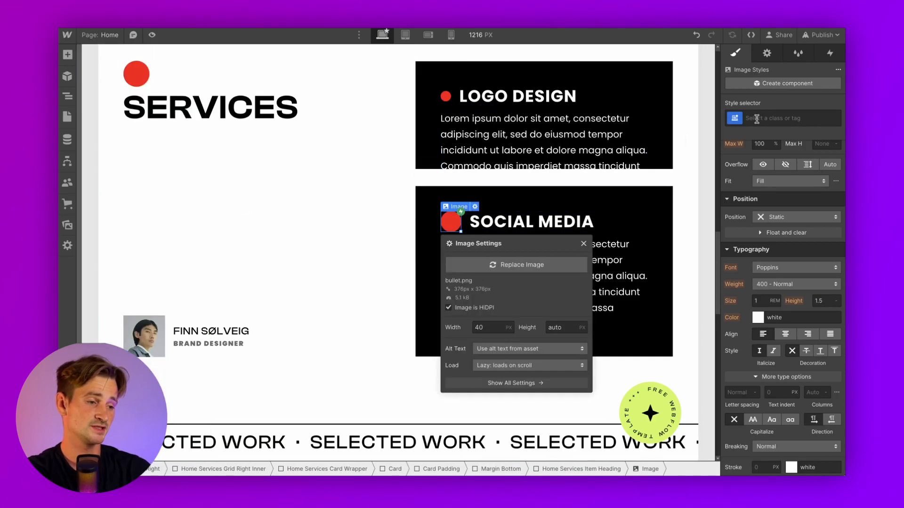
click(757, 119)
text(Smaller)
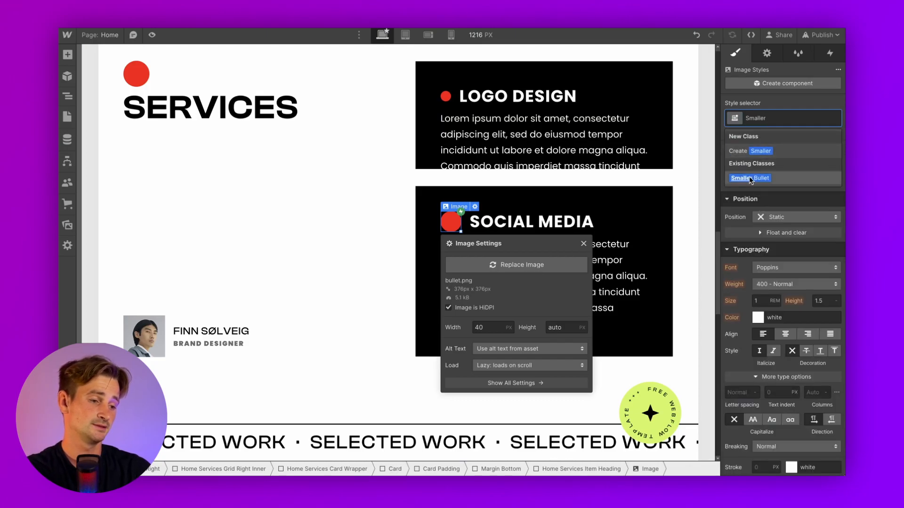
click(750, 178)
click(476, 202)
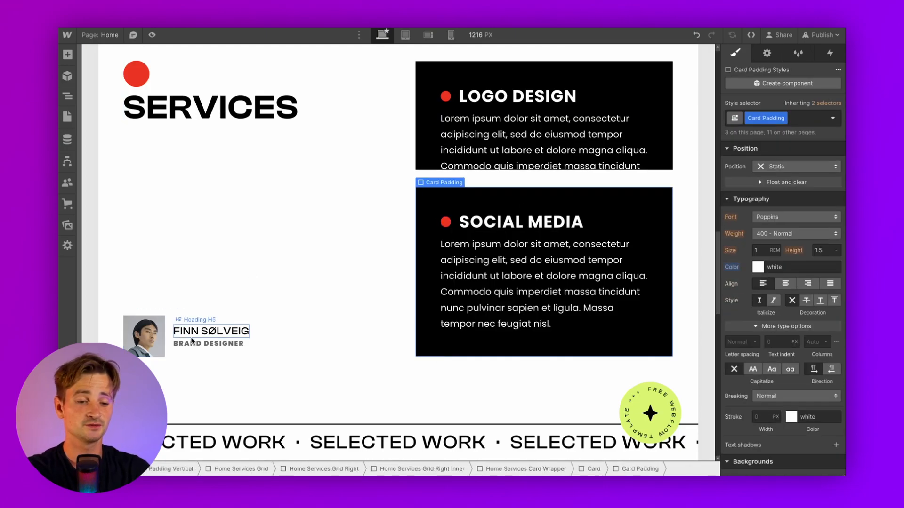
Open the contact call-to-action component above LET'S CREATE YOUR NEW BRAND for editing
click(204, 332)
scroll(204, 333, down, 3)
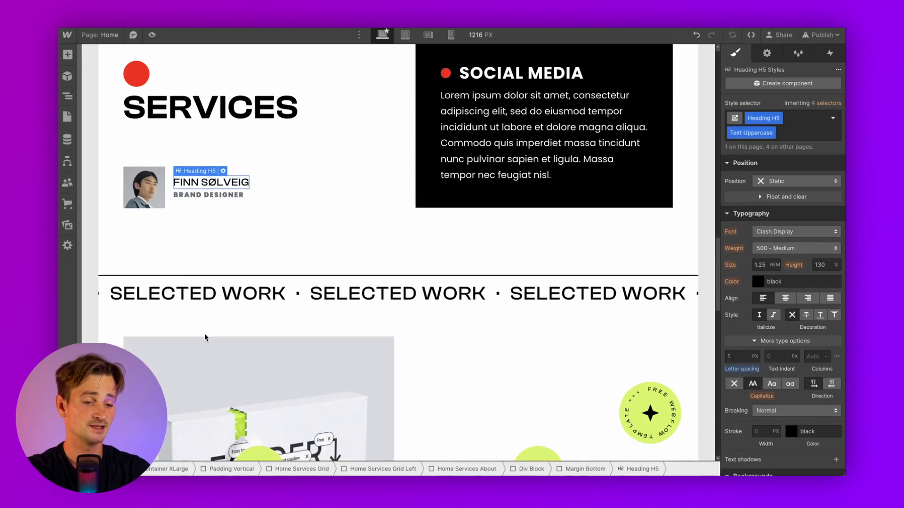
scroll(204, 333, down, 4)
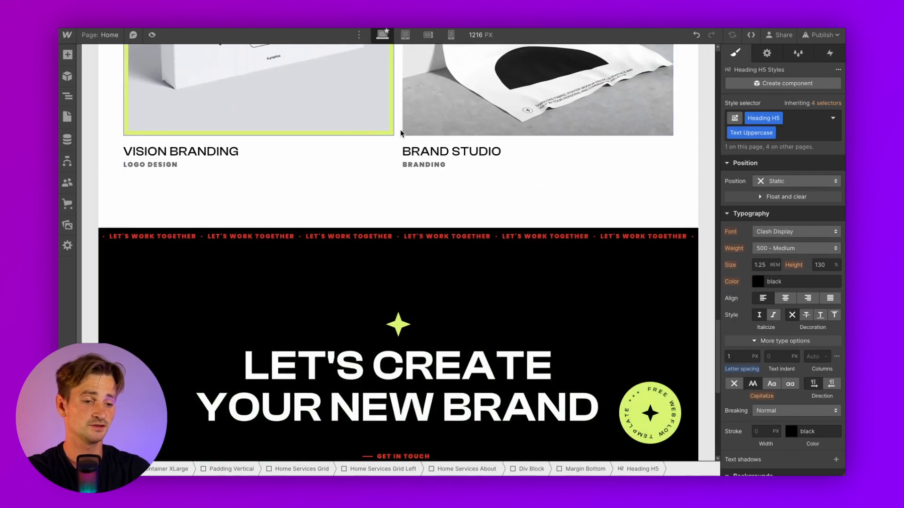
scroll(277, 150, up, 2)
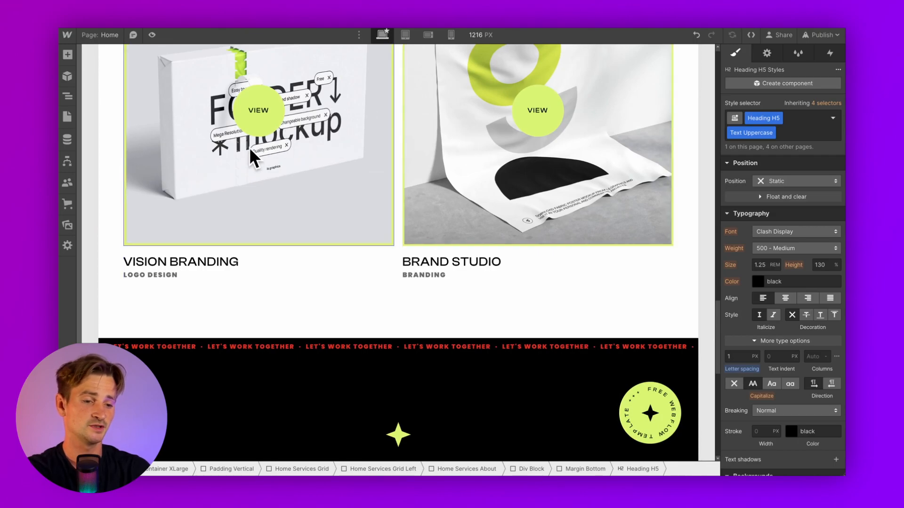
scroll(295, 276, down, 7)
scroll(297, 273, up, 1)
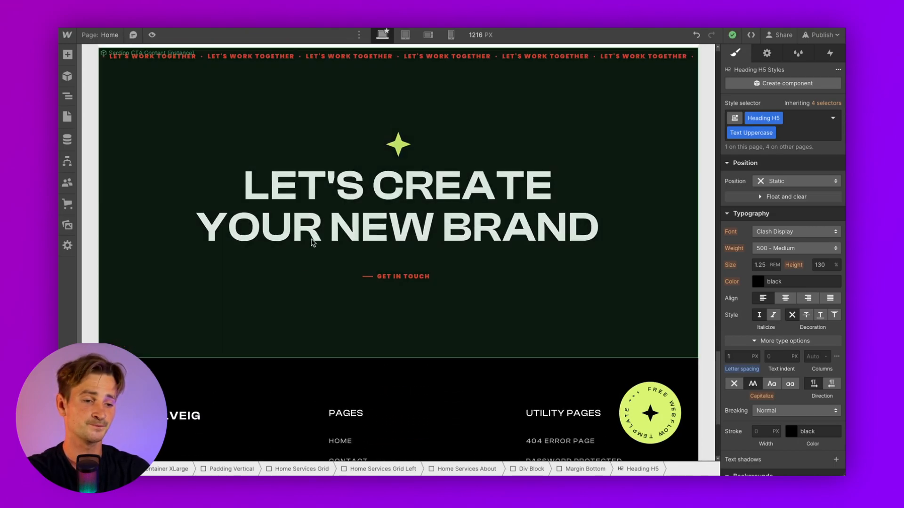
click(212, 117)
scroll(208, 102, up, 1)
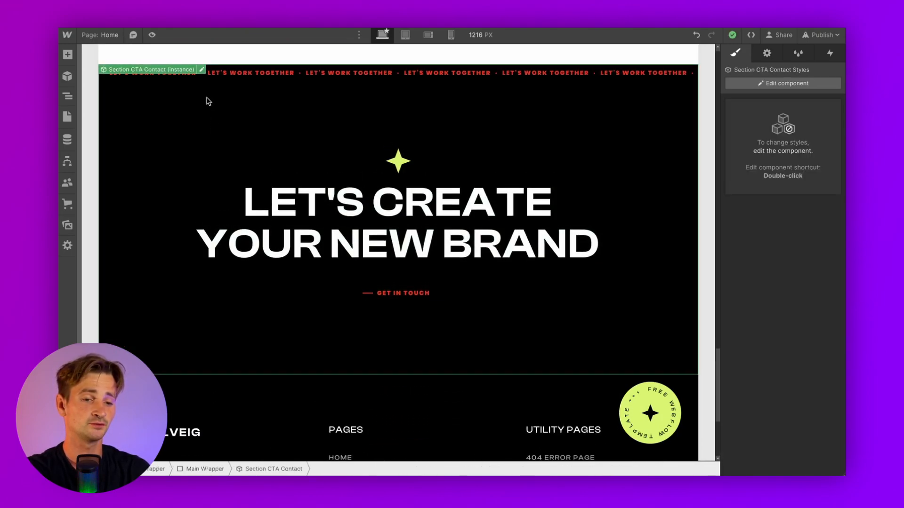
click(201, 70)
Replace the contact section's star with the red bullet.png image
click(399, 161)
click(421, 144)
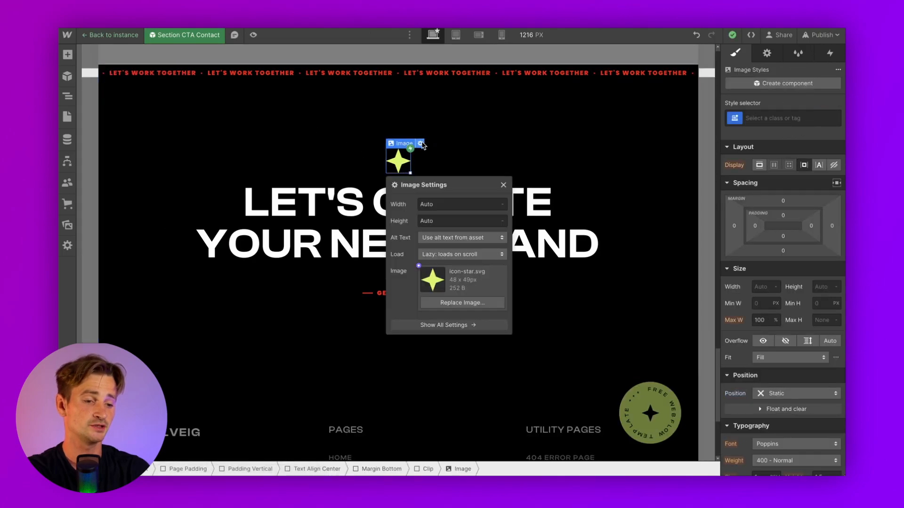
click(445, 303)
click(93, 136)
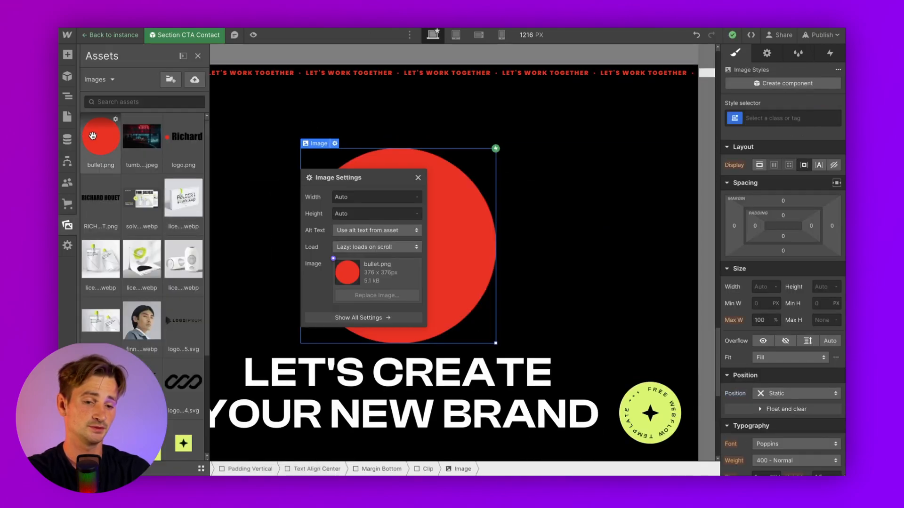
click(492, 198)
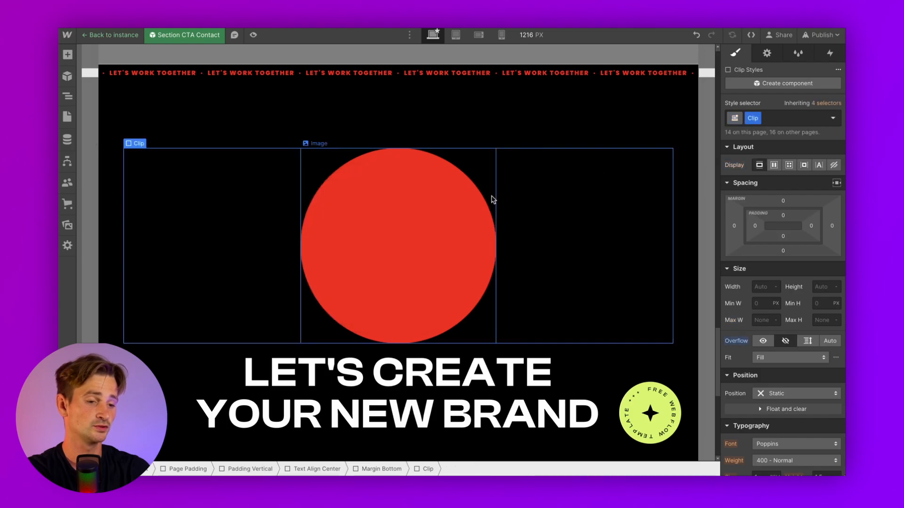
Give the red circle a Footer Bullet class and an 80 px width
click(493, 198)
click(777, 119)
text(Footer Bullet)
key(Return)
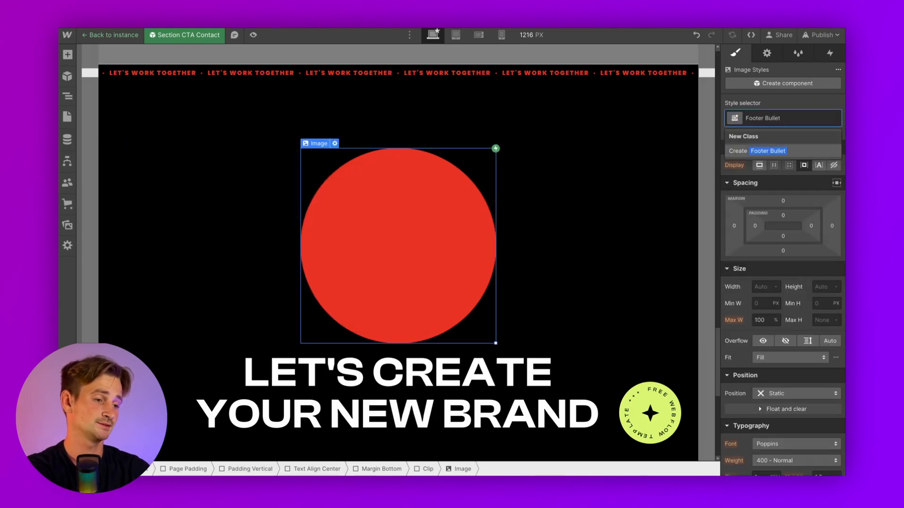
click(757, 289)
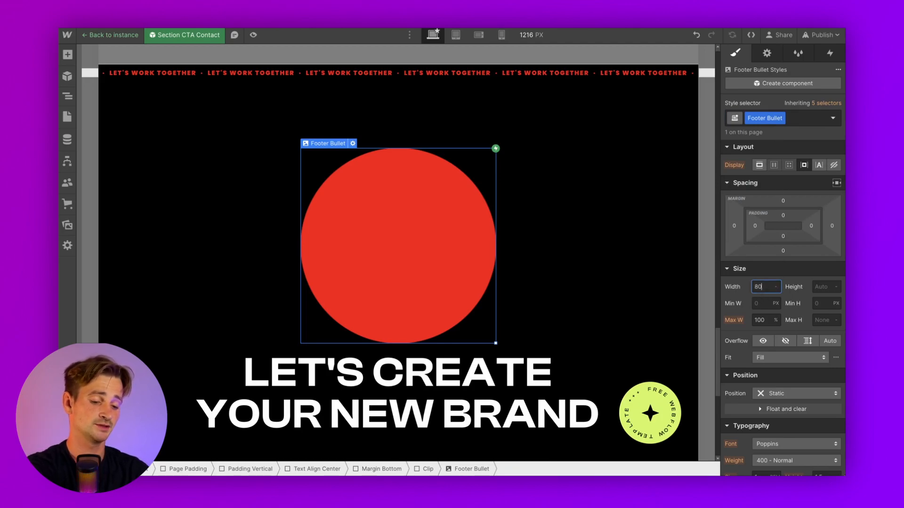
text(80)
key(Return)
click(666, 264)
scroll(478, 298, down, 3)
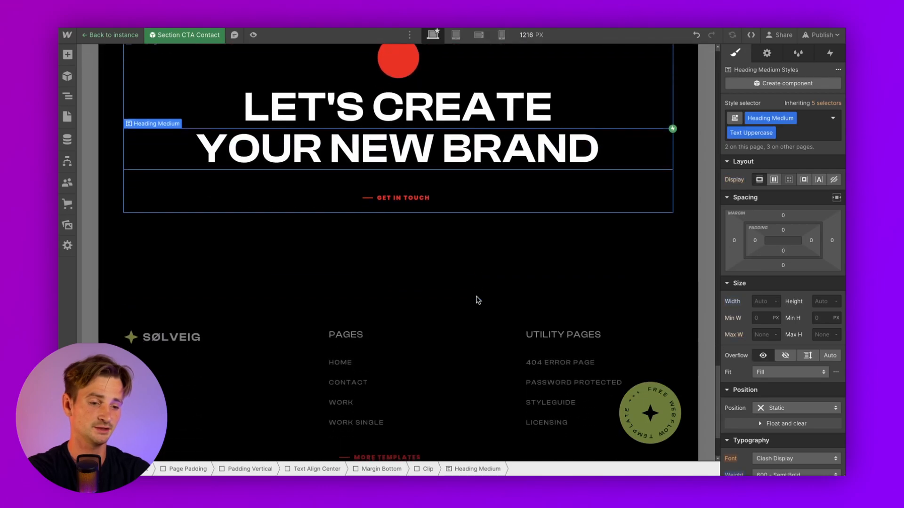
Upload Group 52.png as a replacement for the SØLVEIG footer logo
click(152, 335)
click(127, 305)
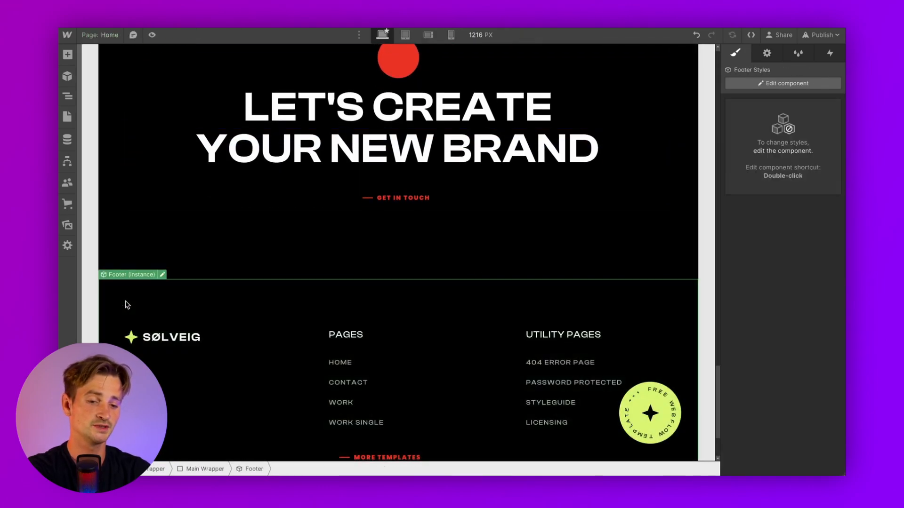
click(162, 275)
click(133, 338)
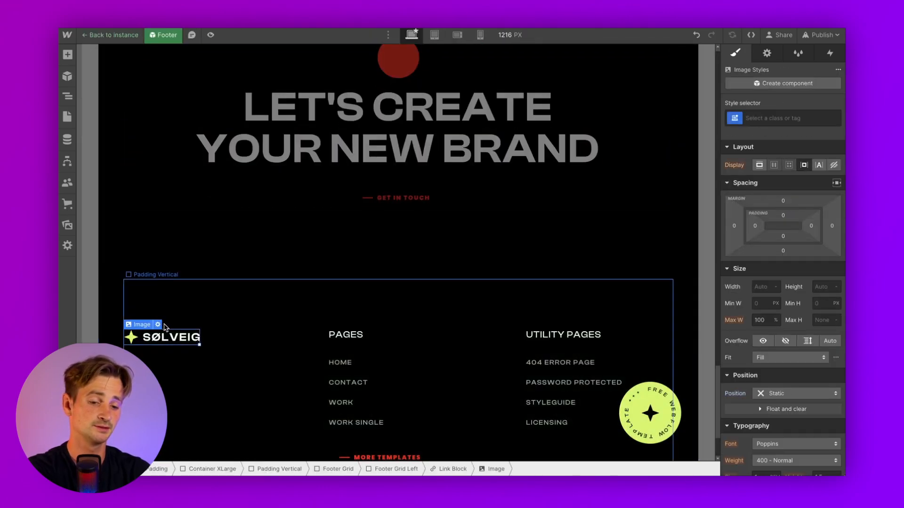
click(157, 325)
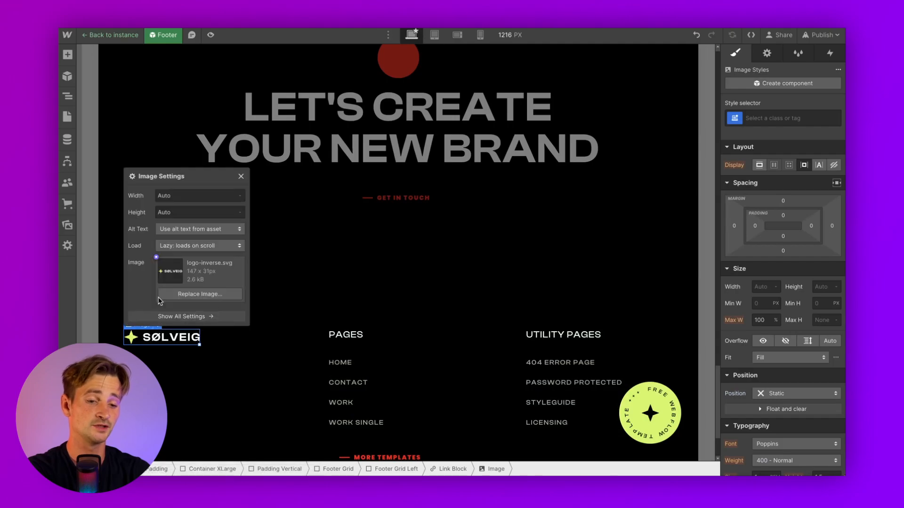
click(198, 294)
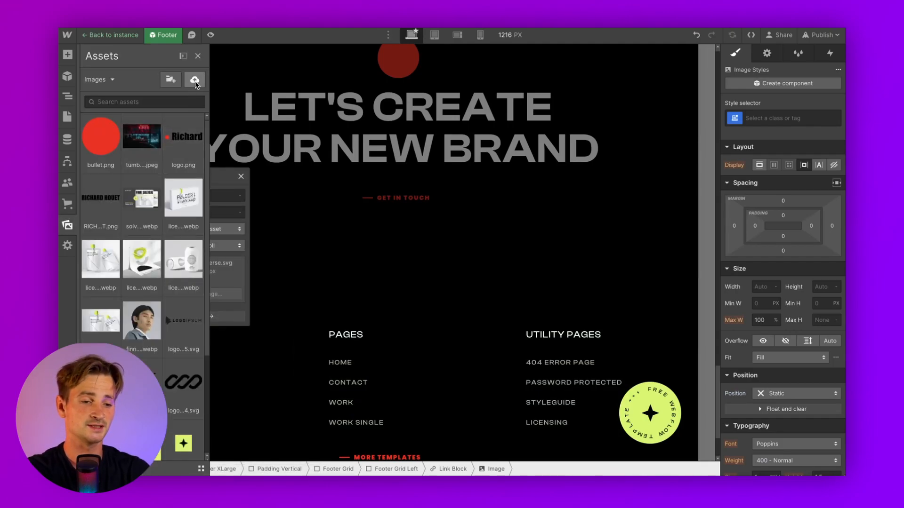
click(195, 80)
double_click(360, 210)
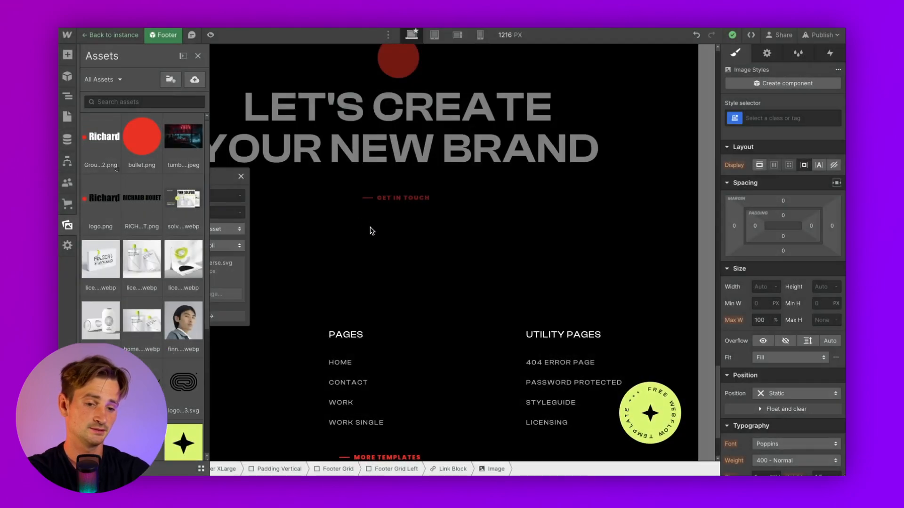
click(372, 231)
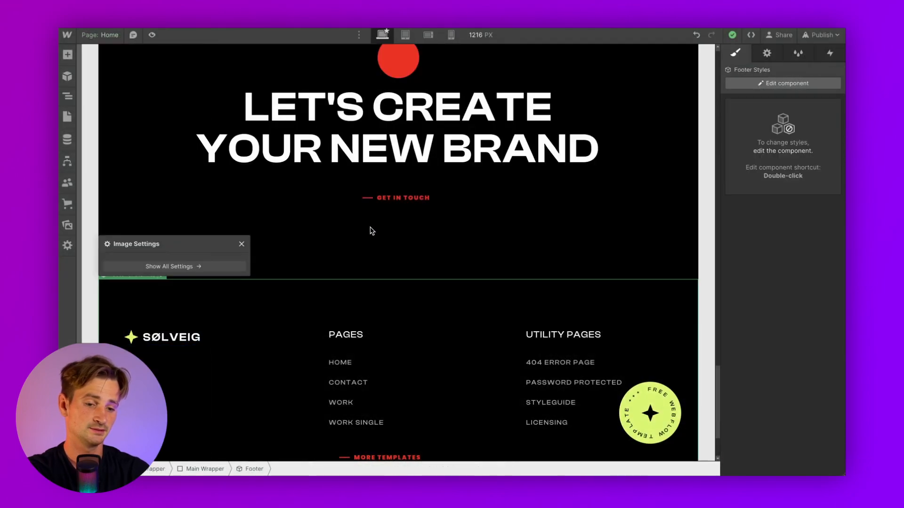
Swap the footer logo image for the uploaded Group 52 image
double_click(160, 282)
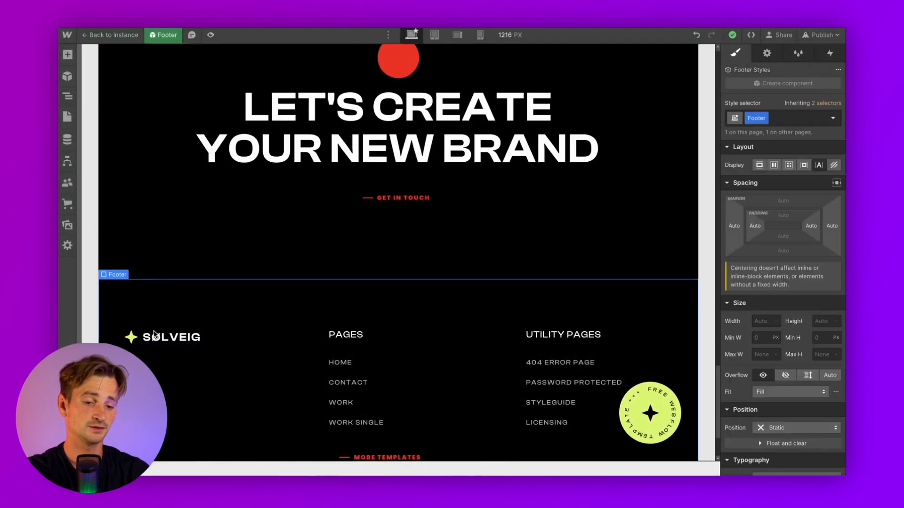
click(156, 332)
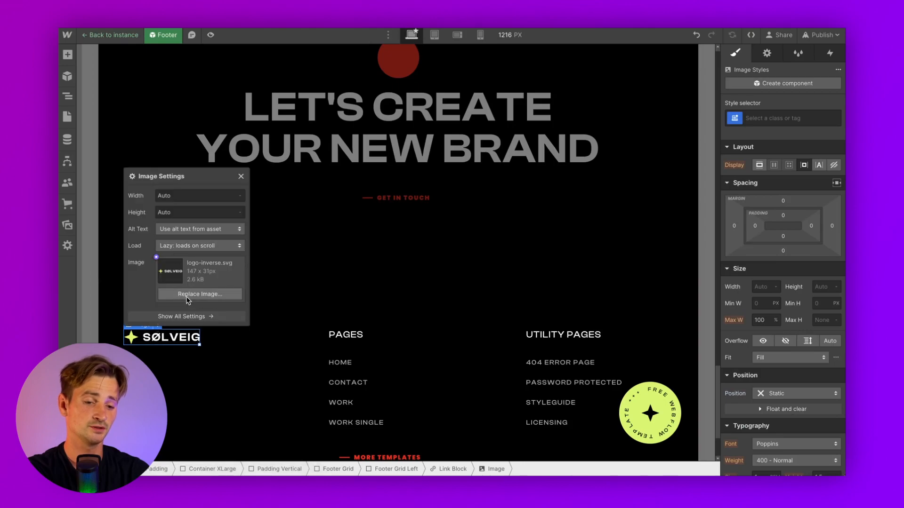
click(188, 296)
click(142, 137)
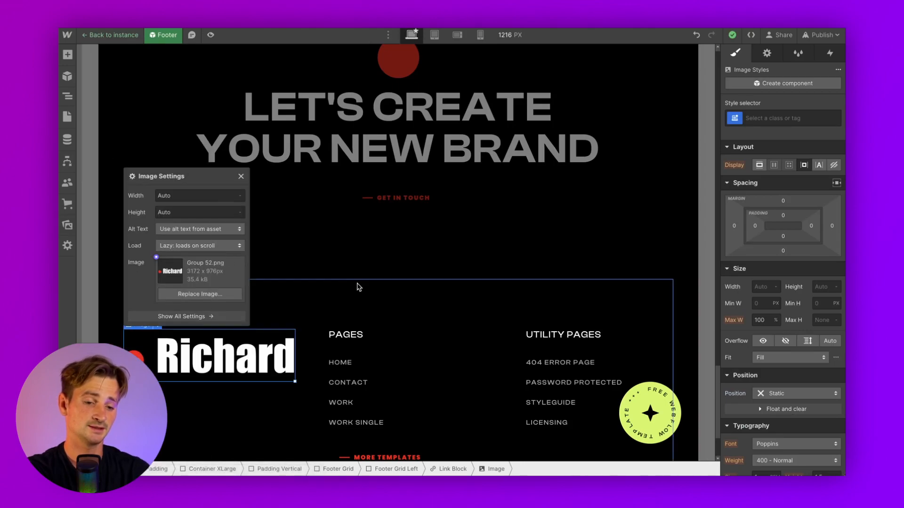
click(339, 297)
Give the new footer logo an Image Footer class at 140 px wide
click(212, 355)
click(753, 116)
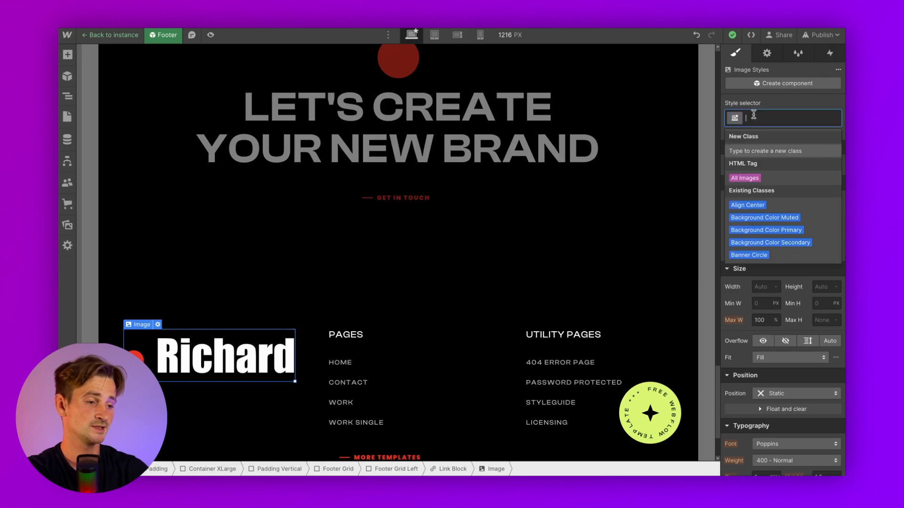
text(Image)
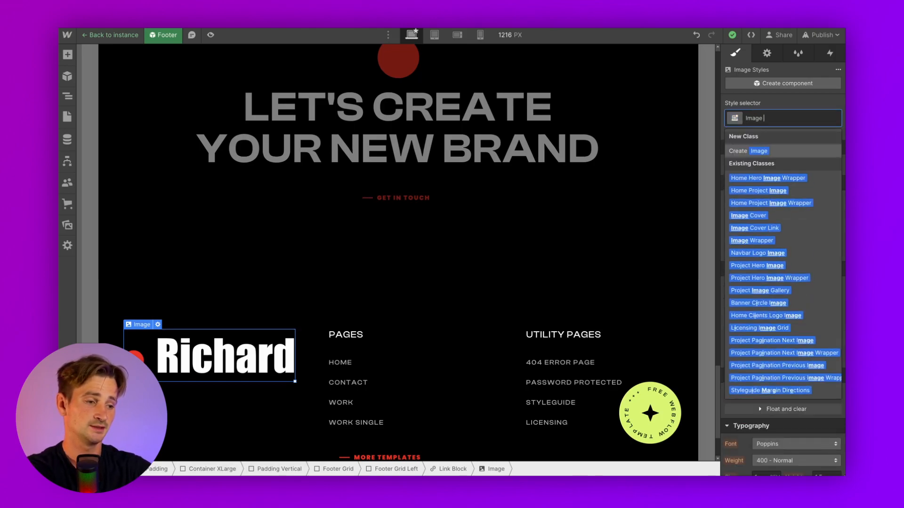
text( Footer)
key(Return)
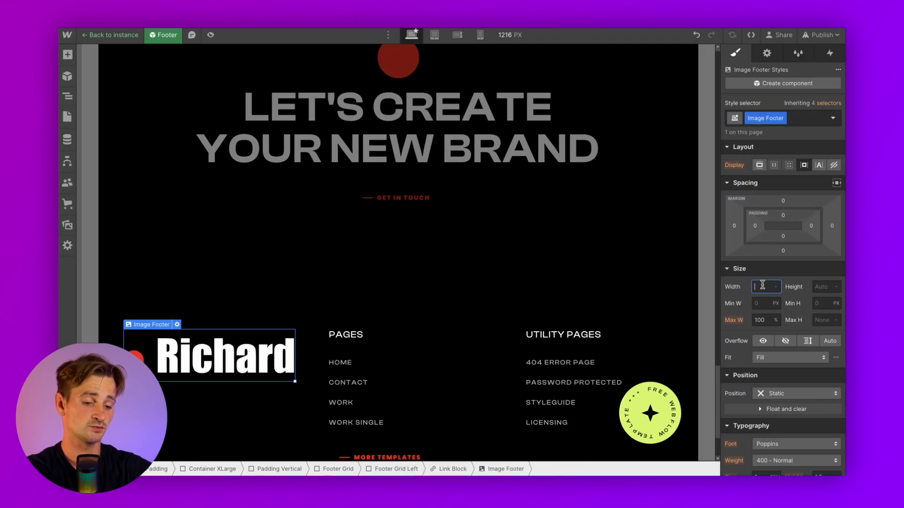
text(140)
key(Return)
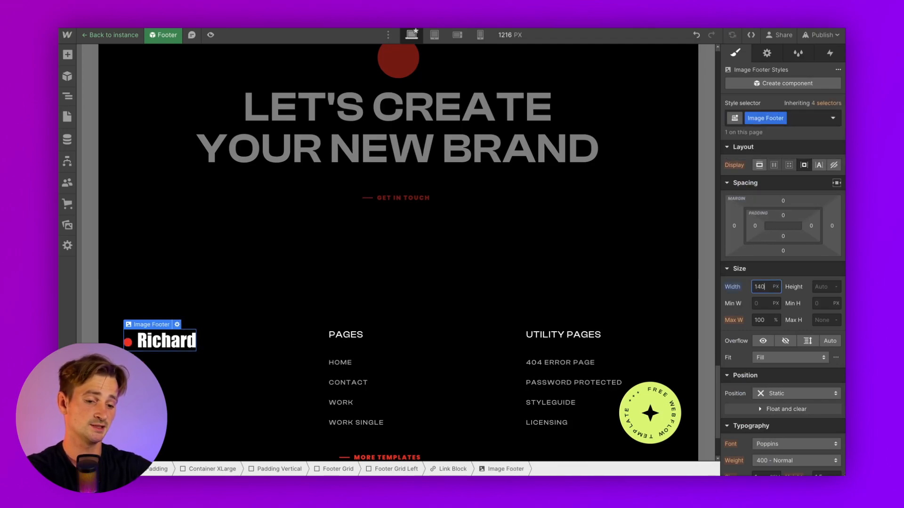
click(454, 296)
scroll(476, 344, down, 2)
click(645, 398)
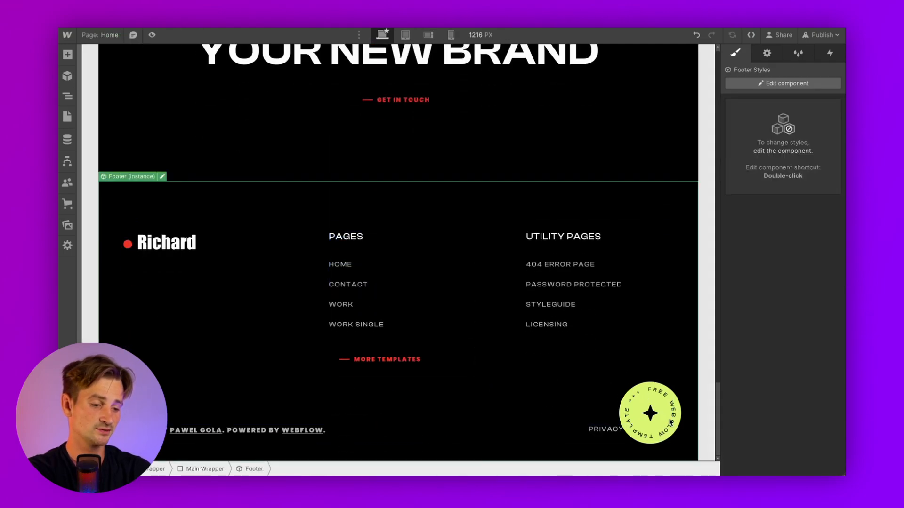
key(super+shift+p)
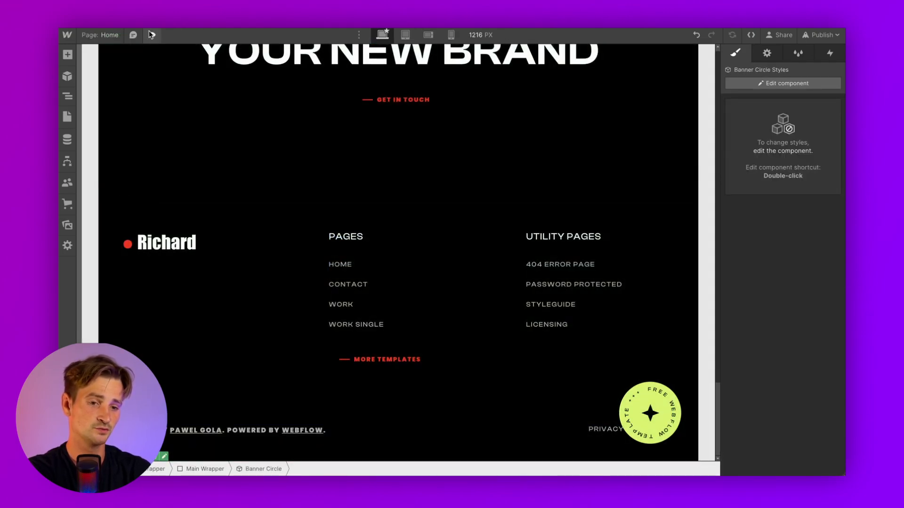
scroll(295, 253, up, 10)
scroll(296, 253, up, 10)
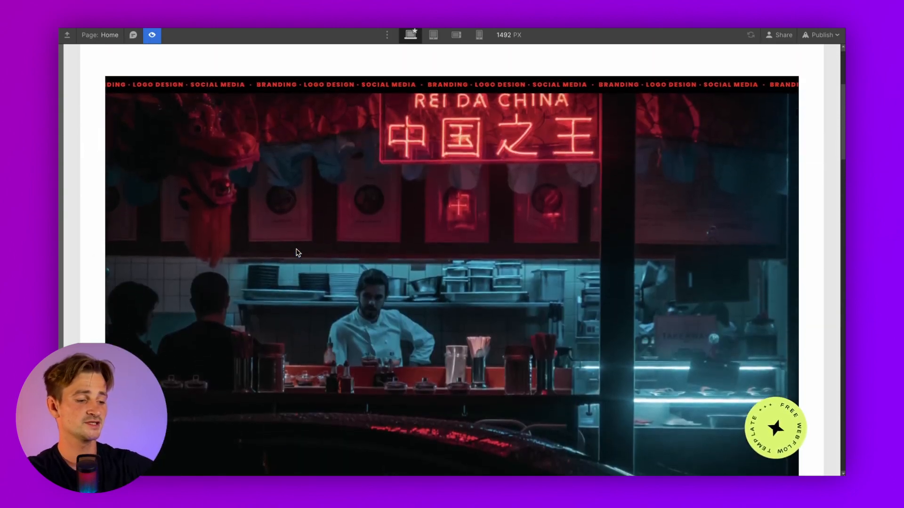
scroll(296, 251, down, 15)
scroll(297, 250, down, 15)
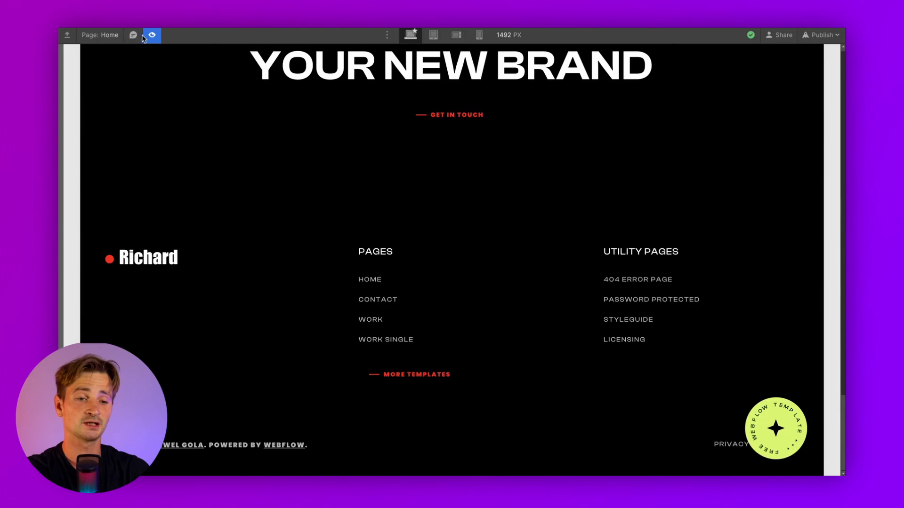
click(151, 36)
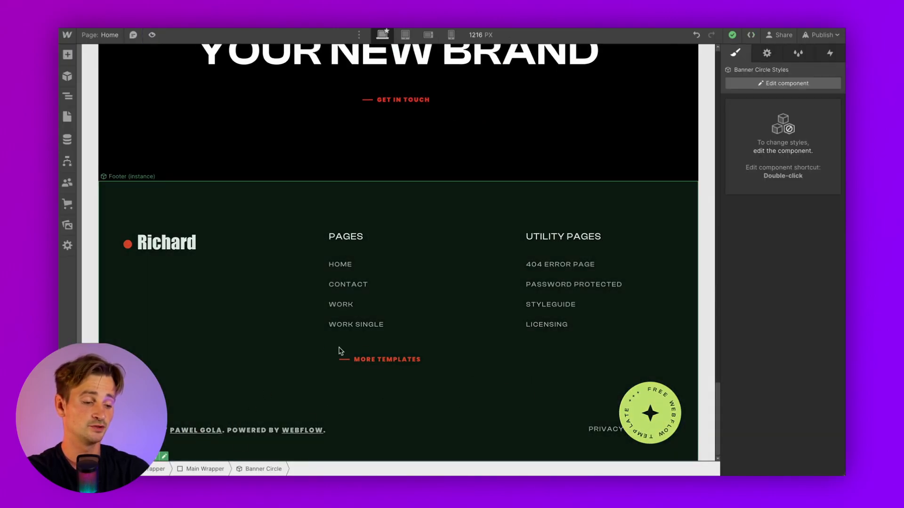
click(385, 187)
scroll(305, 202, up, 20)
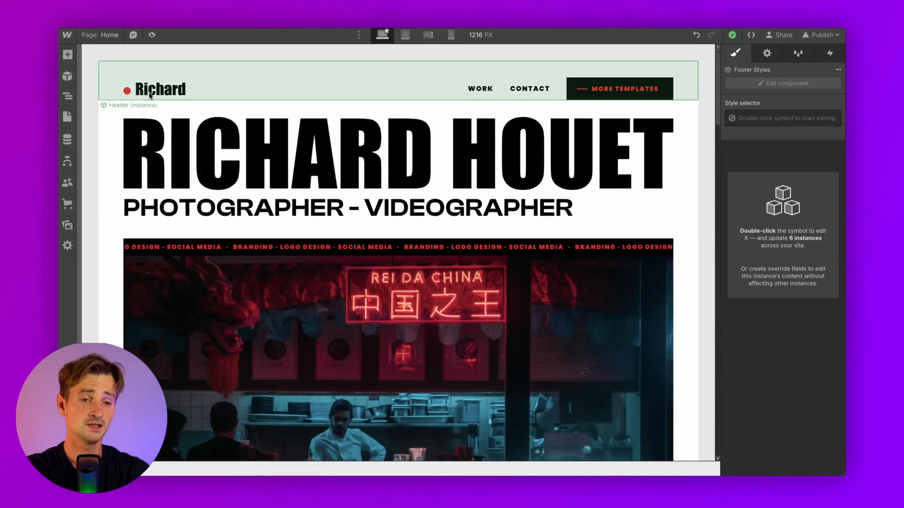
scroll(215, 268, down, 10)
scroll(214, 270, down, 12)
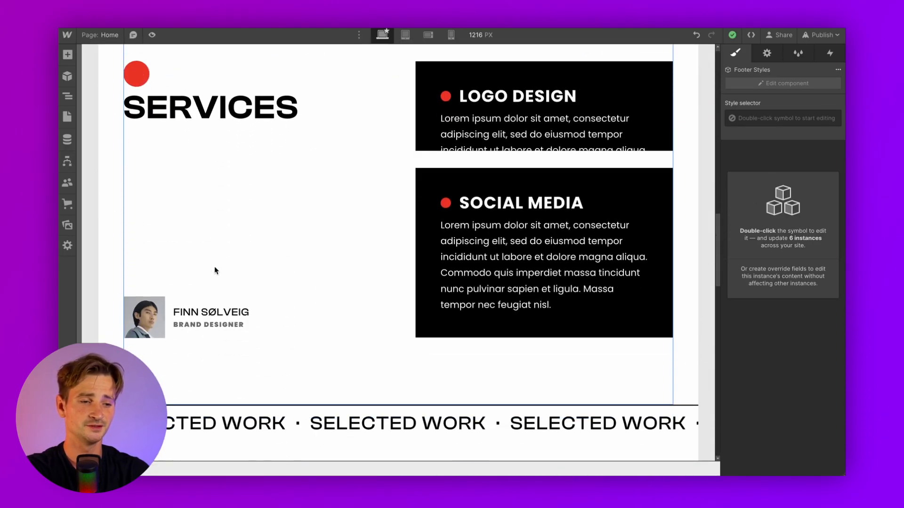
scroll(215, 270, down, 2)
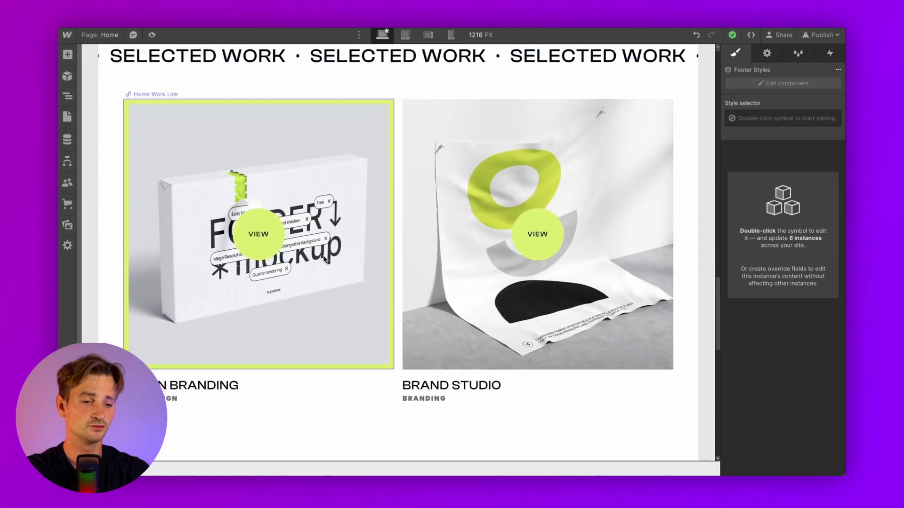
Select the first work card link and set its border colour to black
click(244, 157)
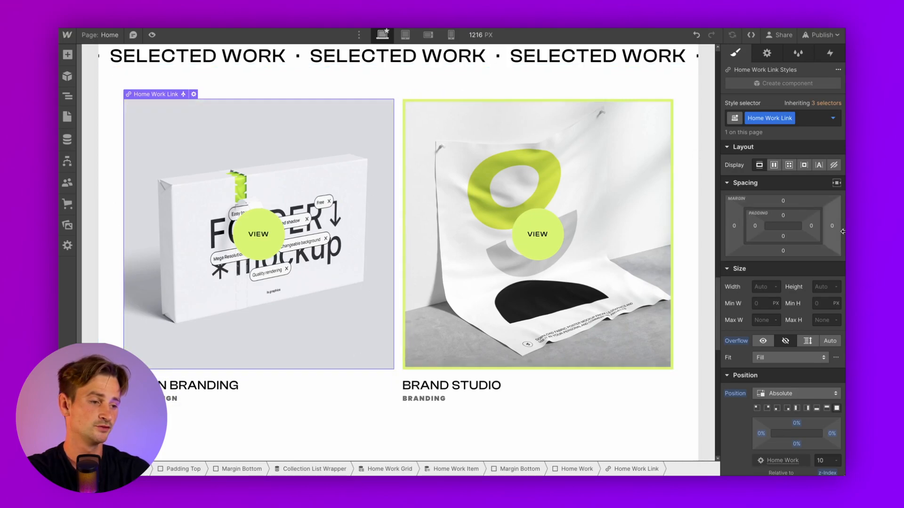
scroll(795, 312, down, 10)
scroll(787, 325, down, 5)
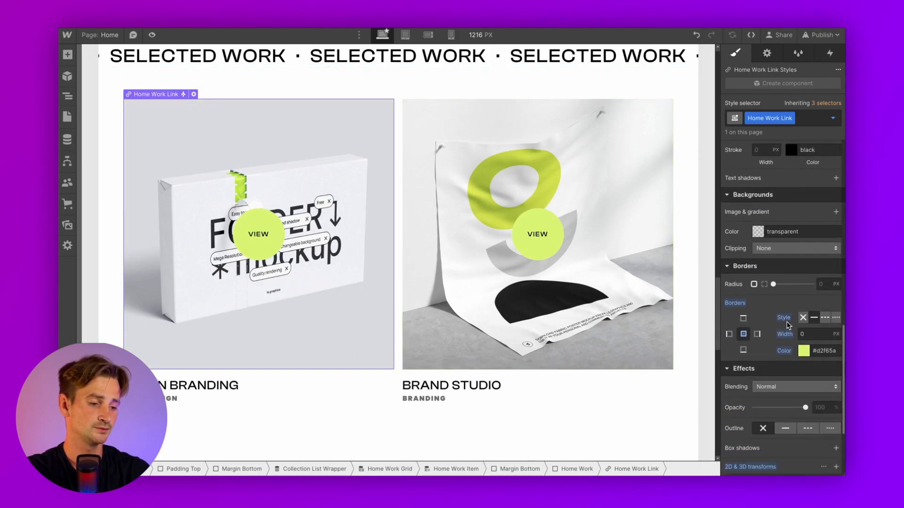
click(804, 297)
drag(793, 349, 794, 456)
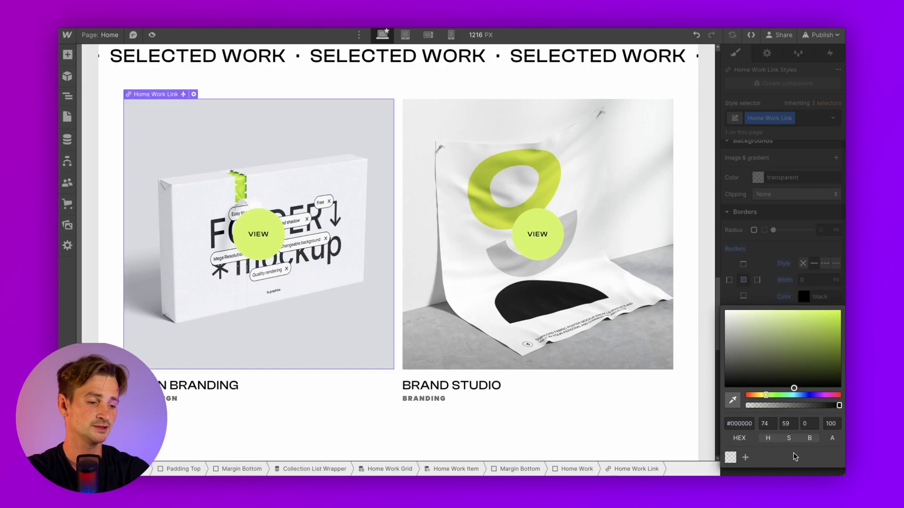
click(796, 263)
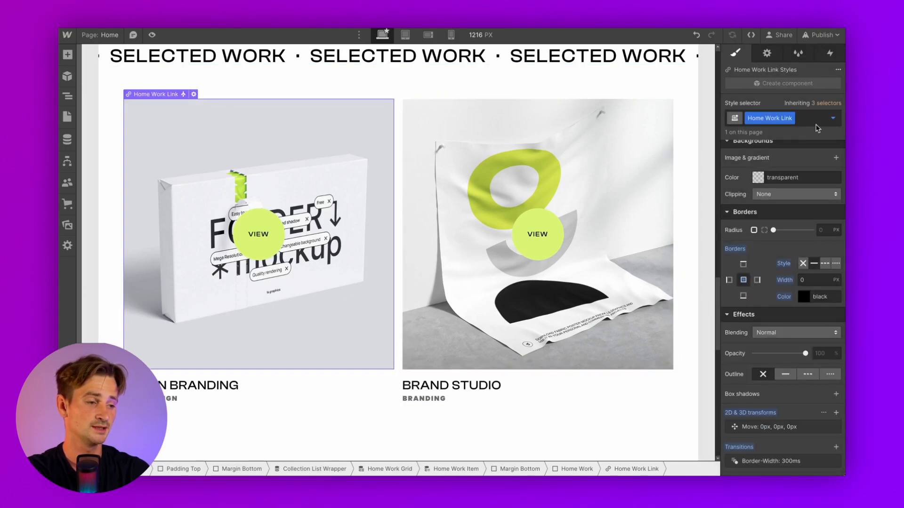
Give the card's Hover state a 10 px black border, then return to the None state
click(833, 119)
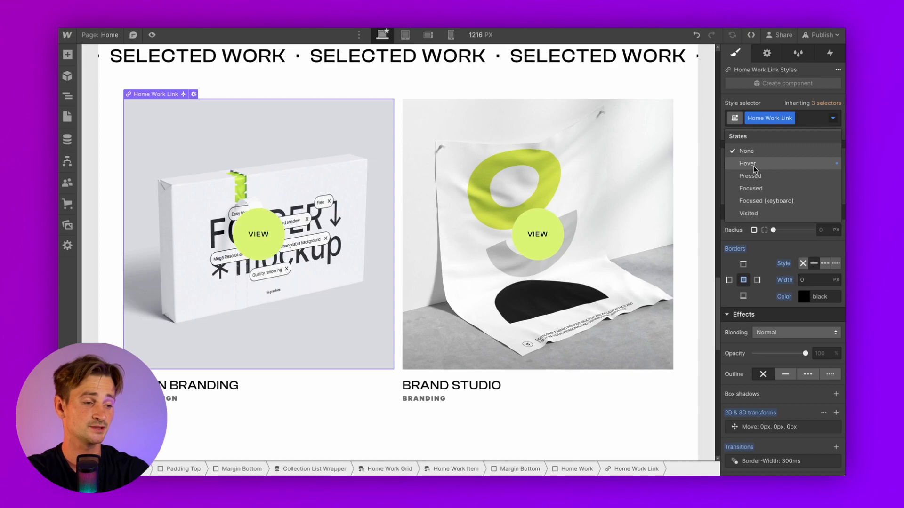
click(823, 164)
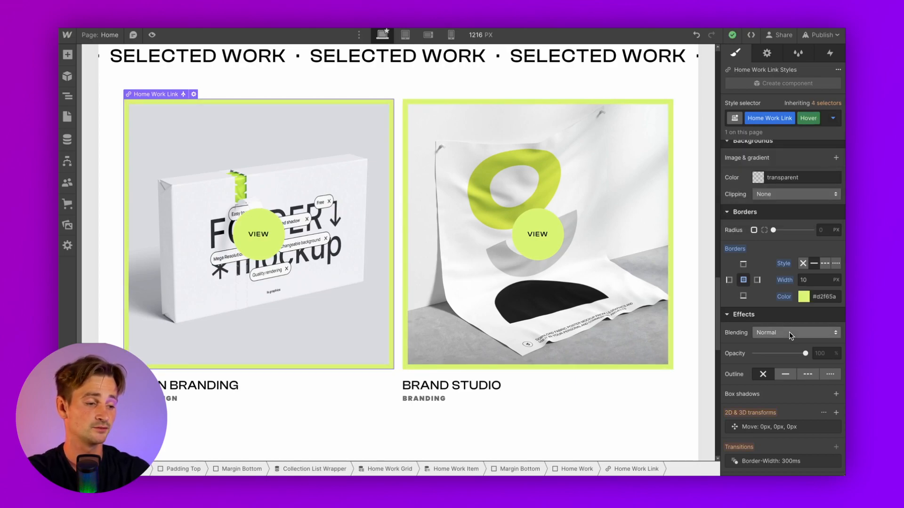
click(803, 300)
drag(795, 366, 795, 454)
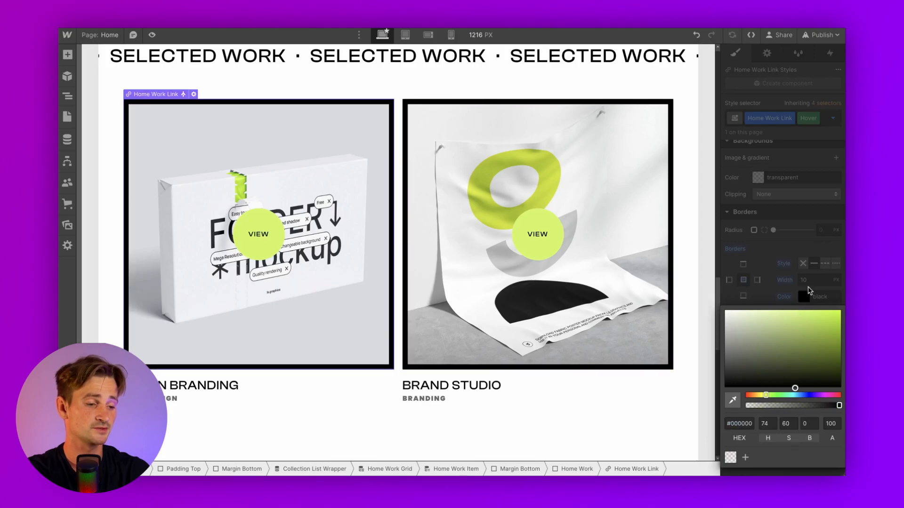
click(788, 253)
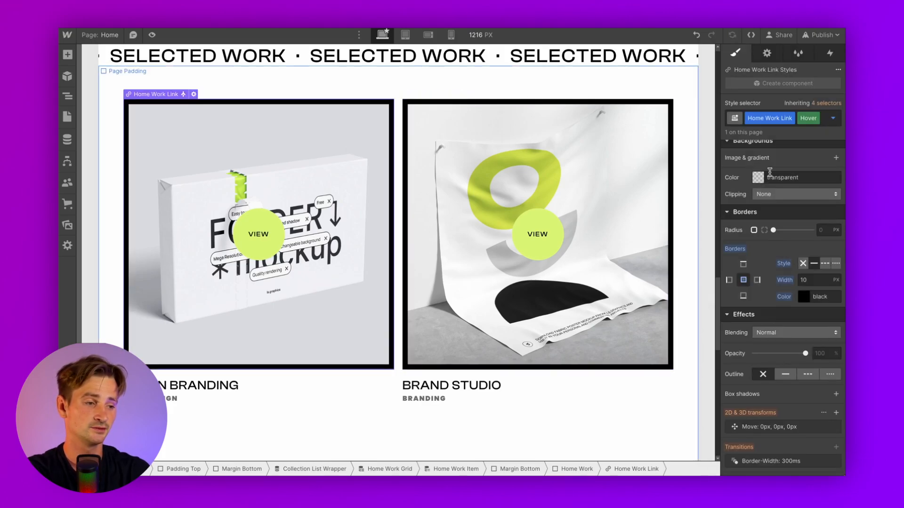
click(833, 119)
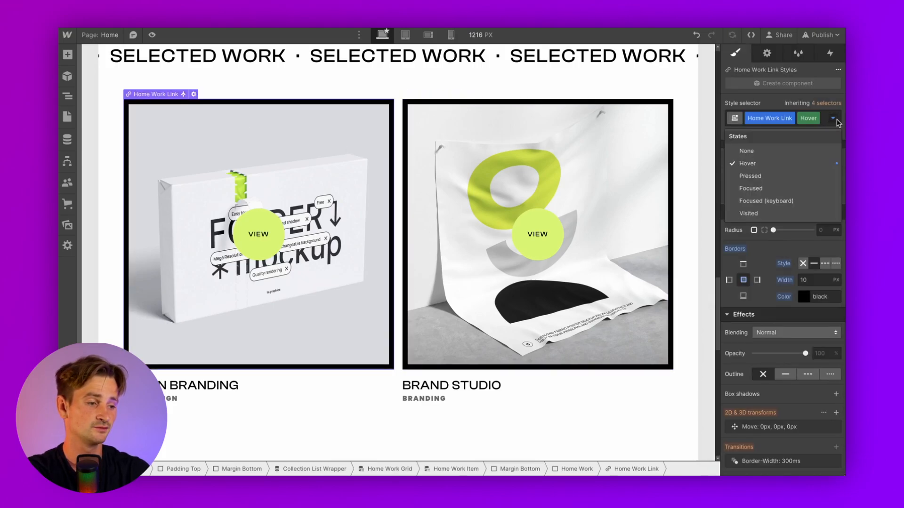
click(742, 149)
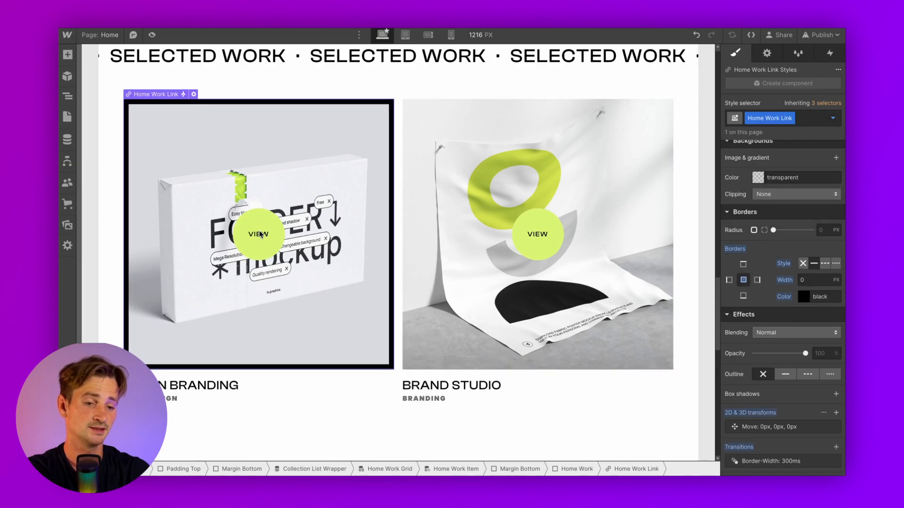
Preview the page to test the hover border, then exit and select the left work card
click(152, 50)
click(152, 35)
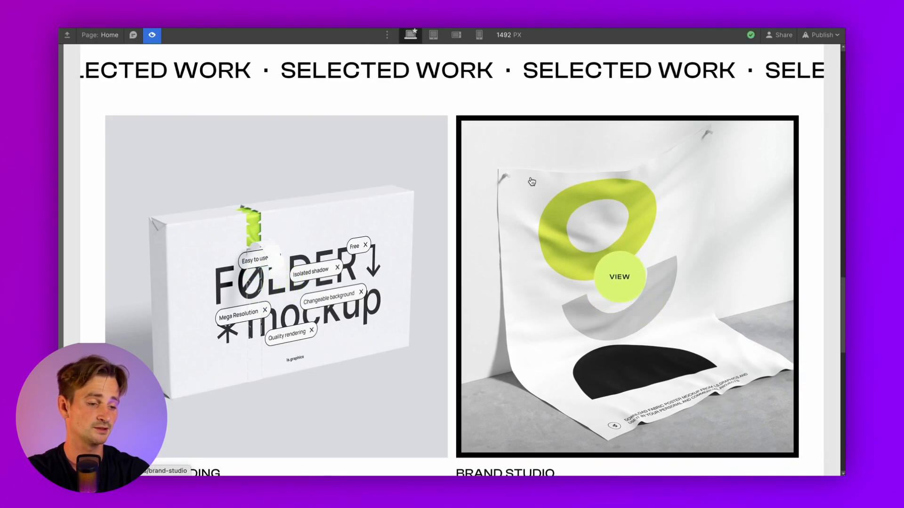
click(151, 34)
click(212, 186)
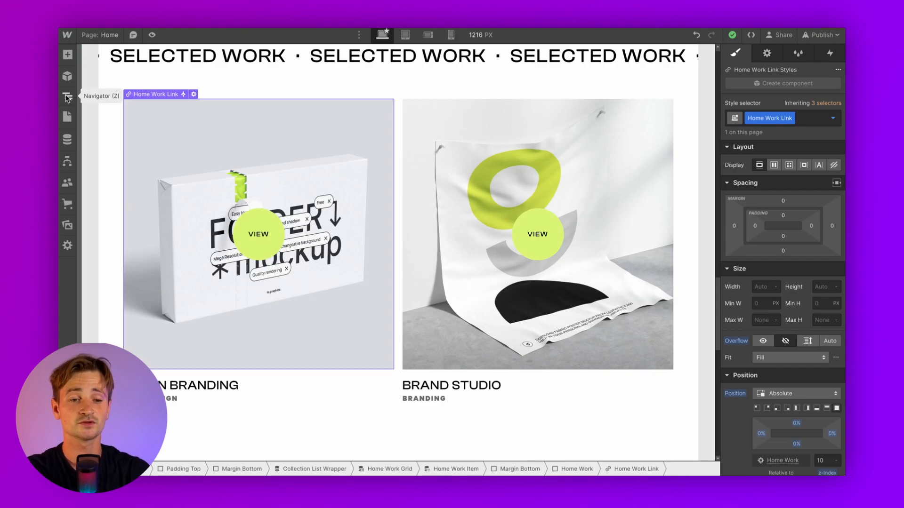
Select the View Button in the Navigator and set its background colour to red
click(67, 98)
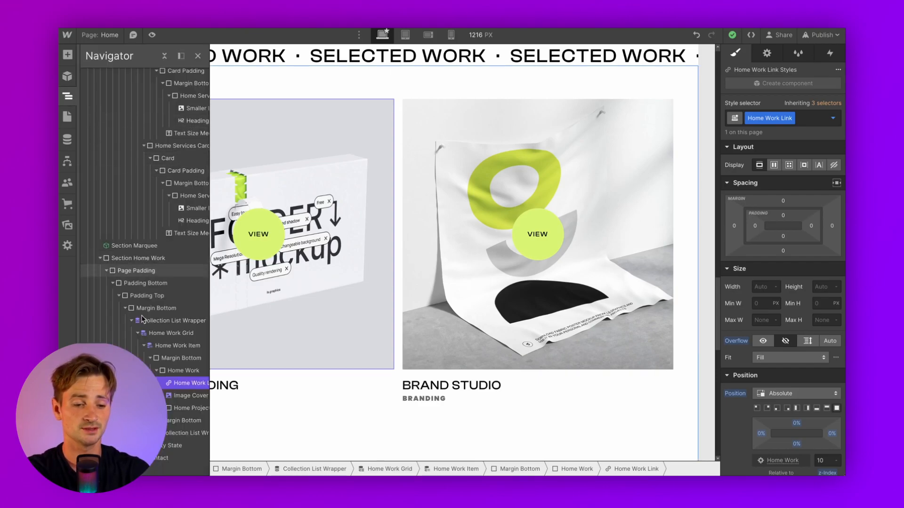
click(177, 409)
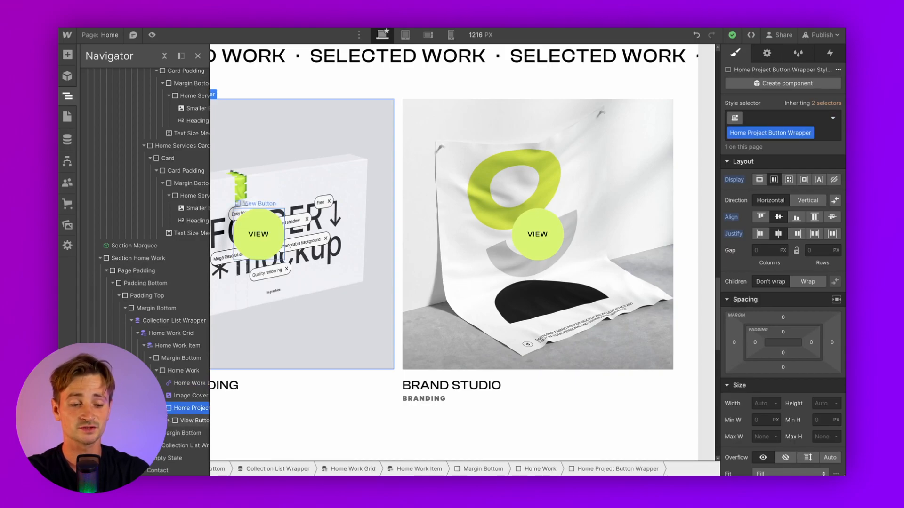
scroll(167, 419, down, 1)
scroll(166, 419, right, 1)
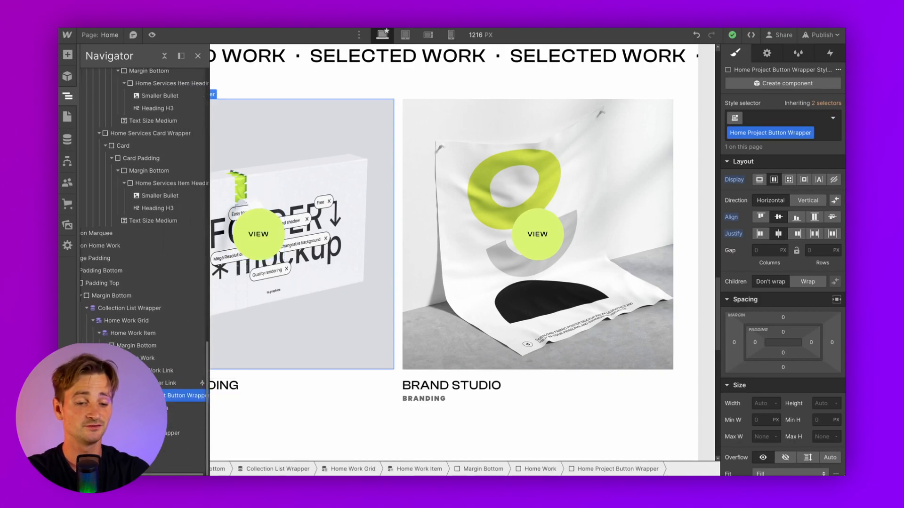
click(184, 409)
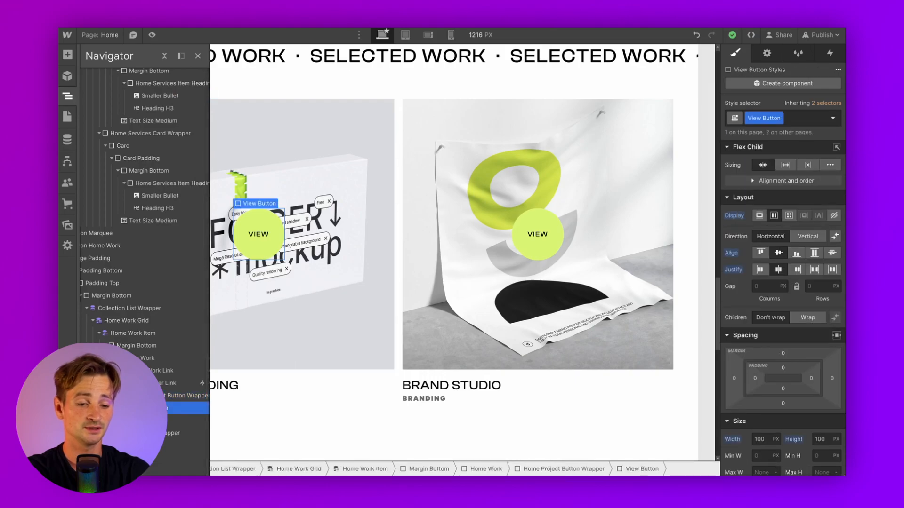
scroll(813, 380, down, 10)
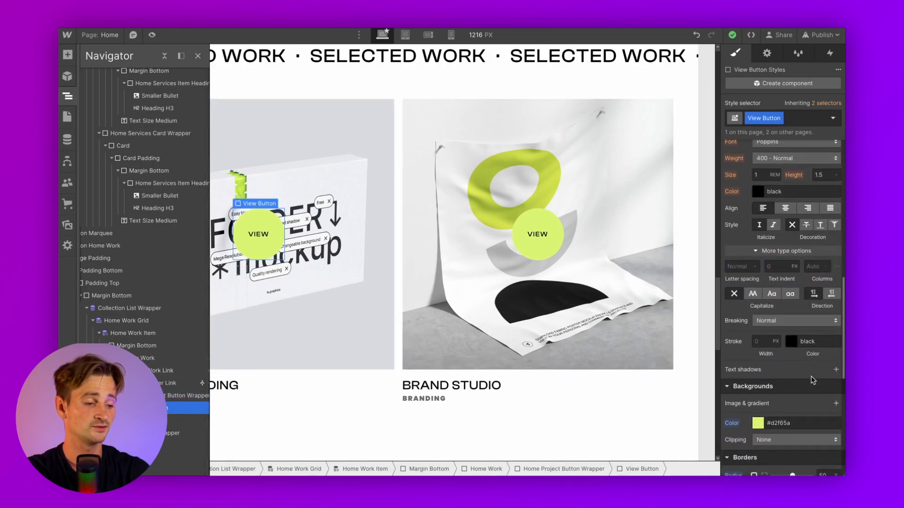
click(757, 350)
text(red)
key(Return)
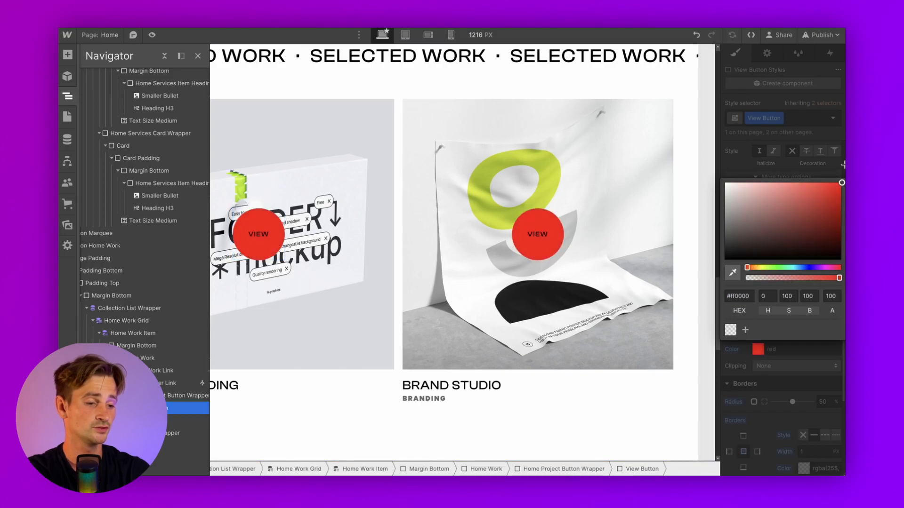
click(779, 376)
Give the View button a solid, fully opaque black border and set its width
scroll(779, 376, down, 1)
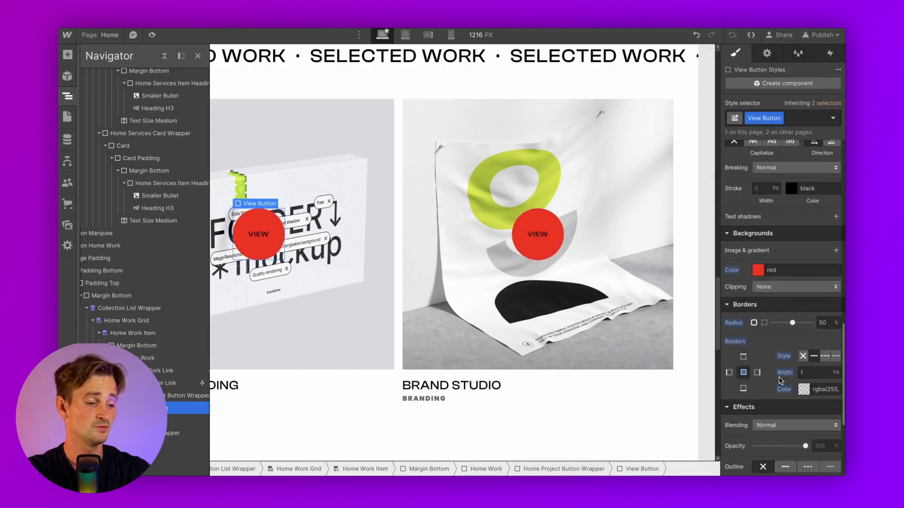
click(804, 390)
drag(766, 288, 784, 392)
click(800, 395)
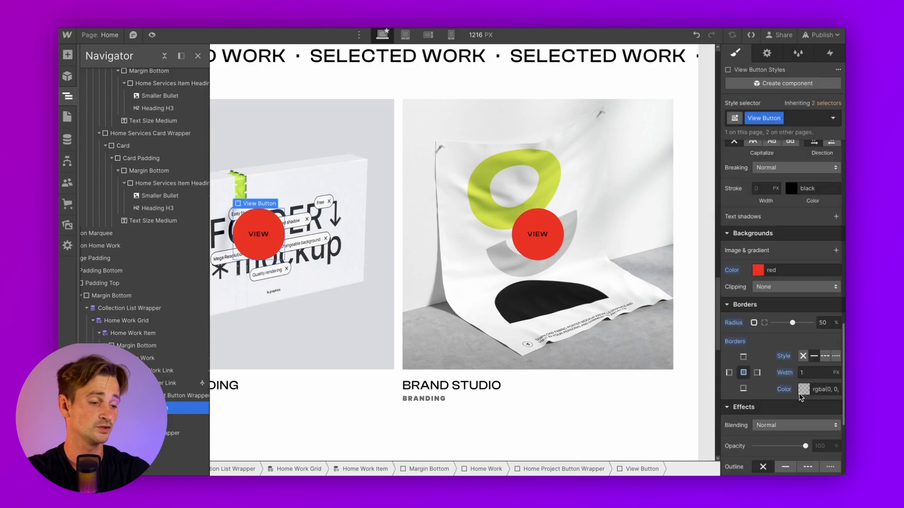
text(2)
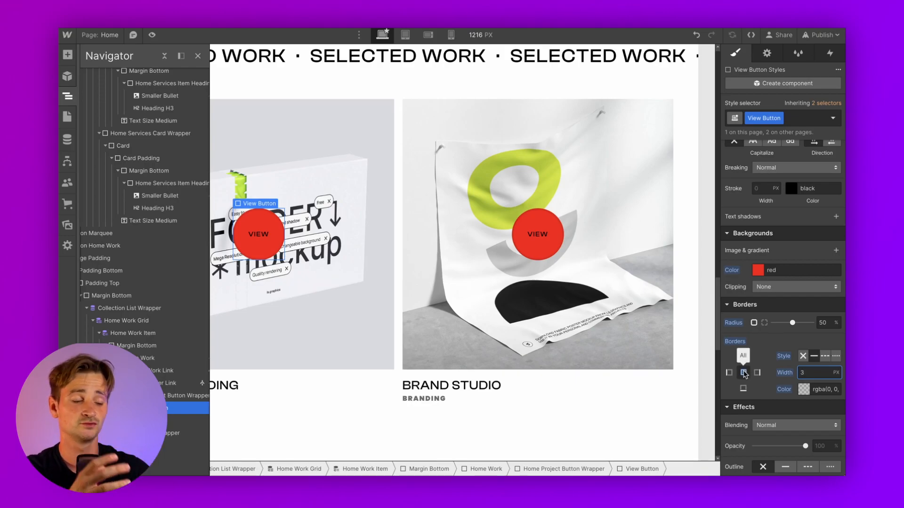
click(805, 390)
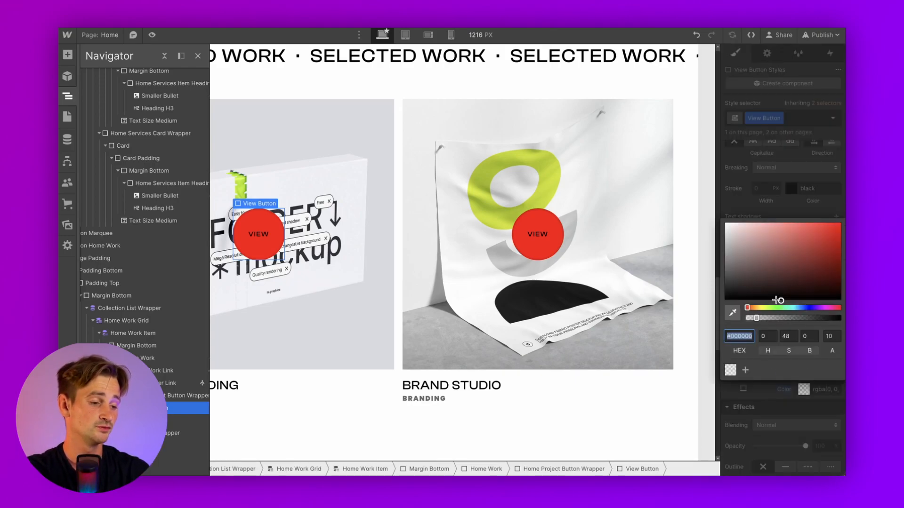
drag(771, 317, 840, 318)
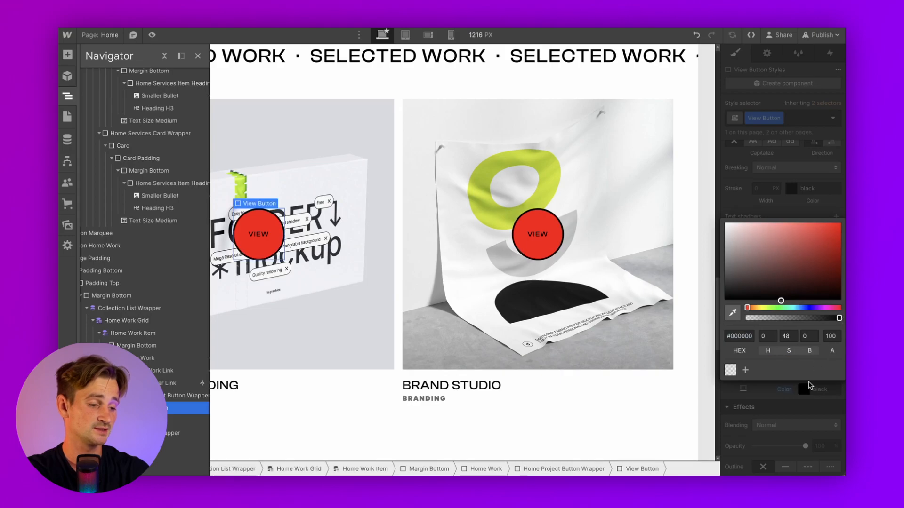
click(807, 391)
Preview the red buttons, then return to the Designer and select Home Work Grid
click(152, 35)
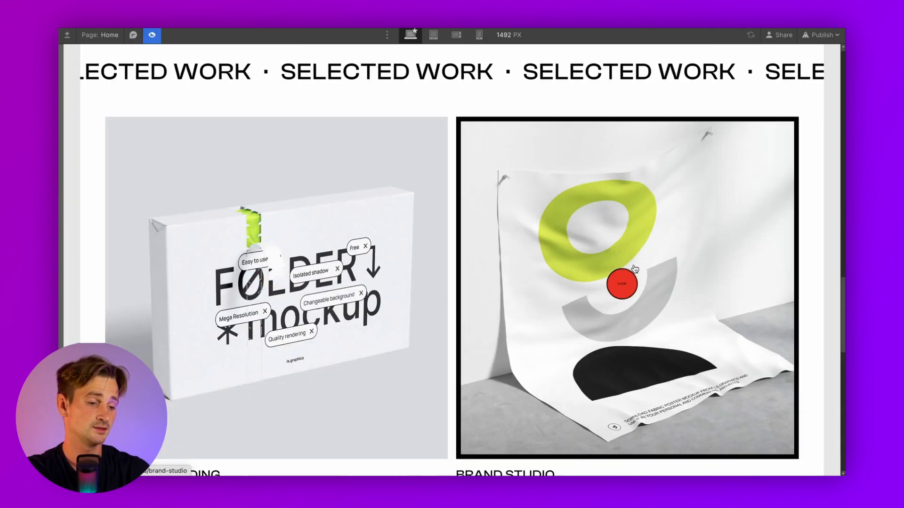
click(152, 36)
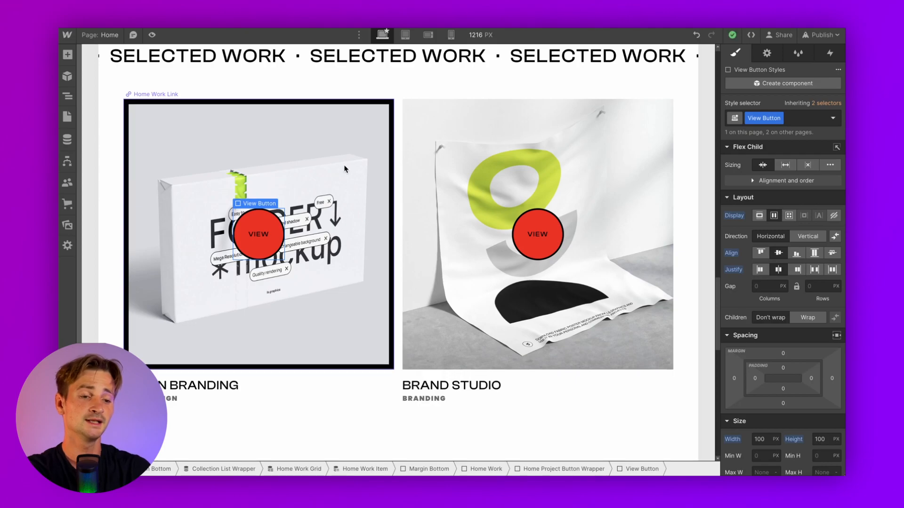
click(396, 163)
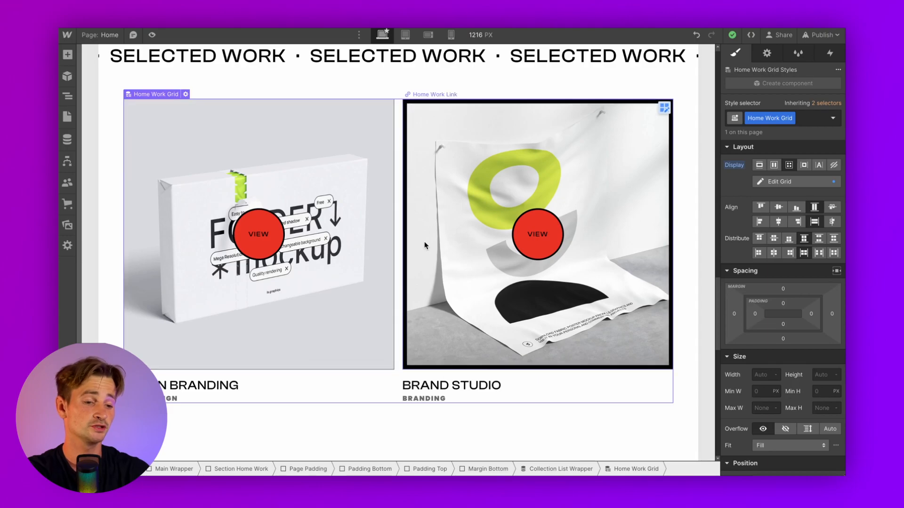
Open the Projects collection's Vision Branding item and scroll through its images, gallery and case-study fields
click(66, 141)
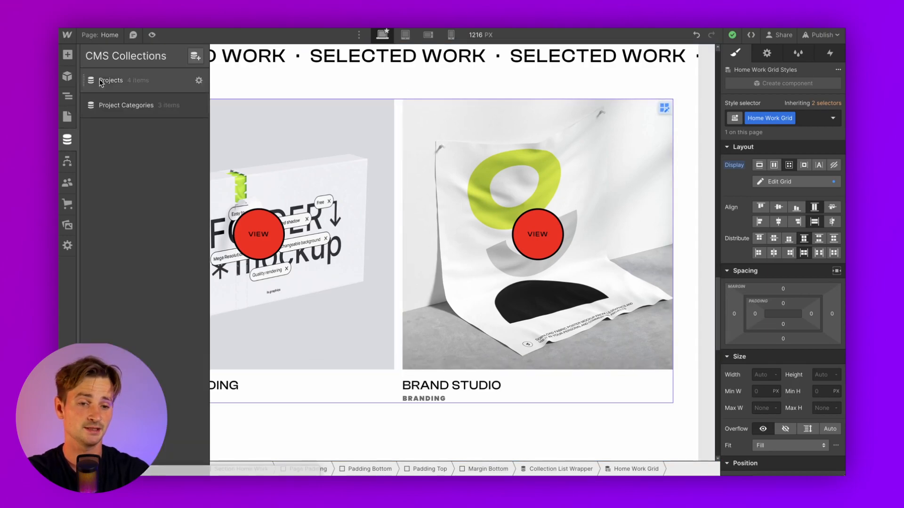
click(117, 83)
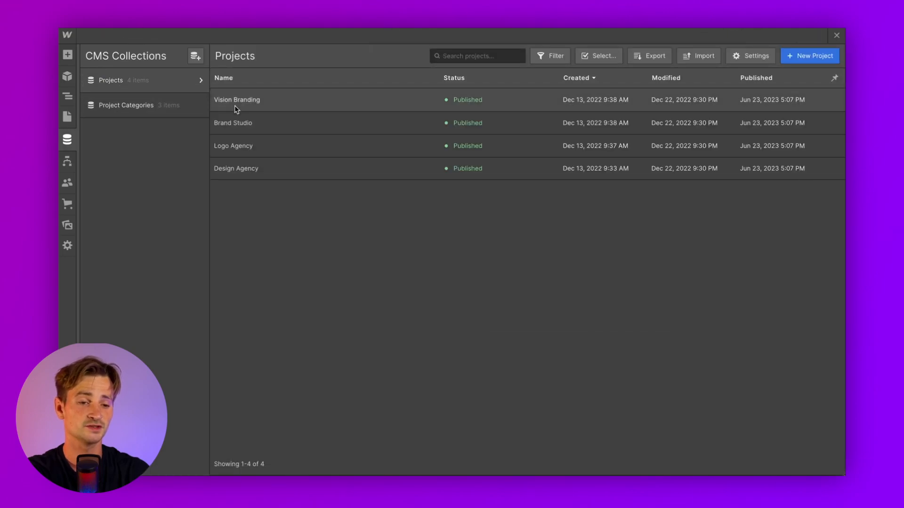
click(233, 100)
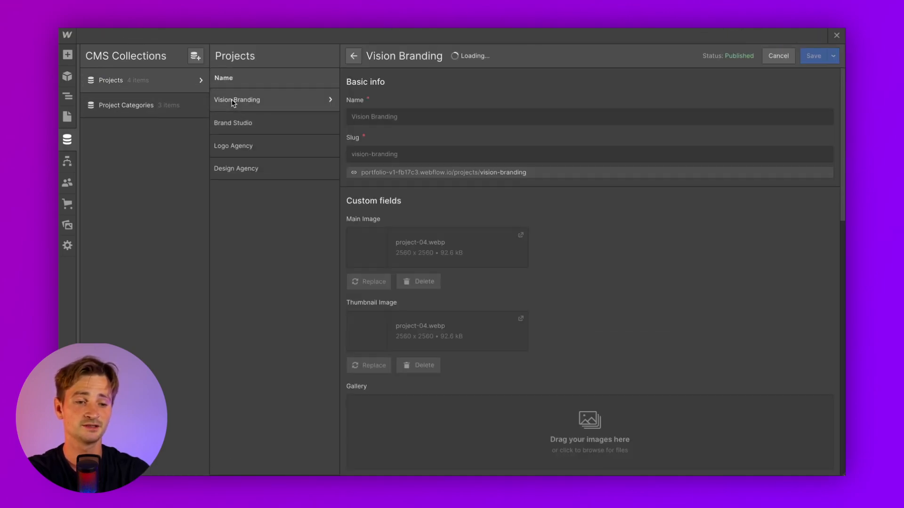
scroll(376, 203, down, 1)
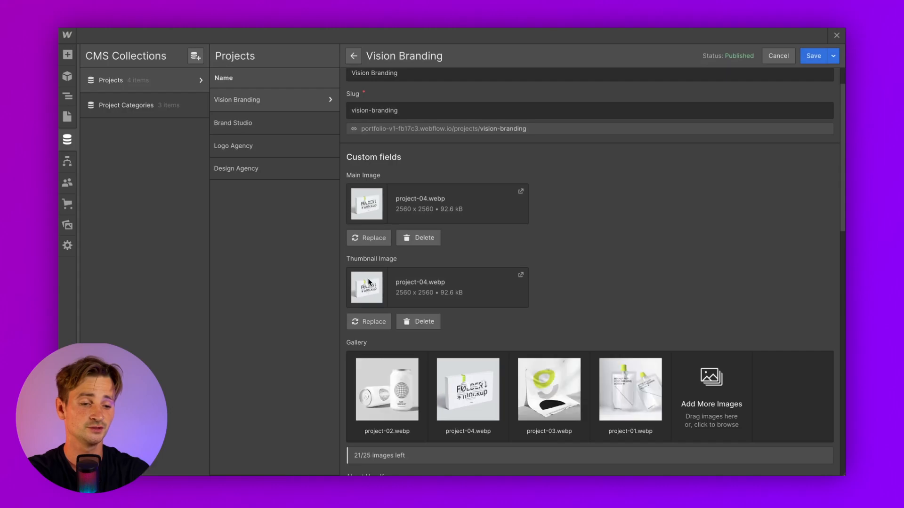
scroll(372, 283, down, 3)
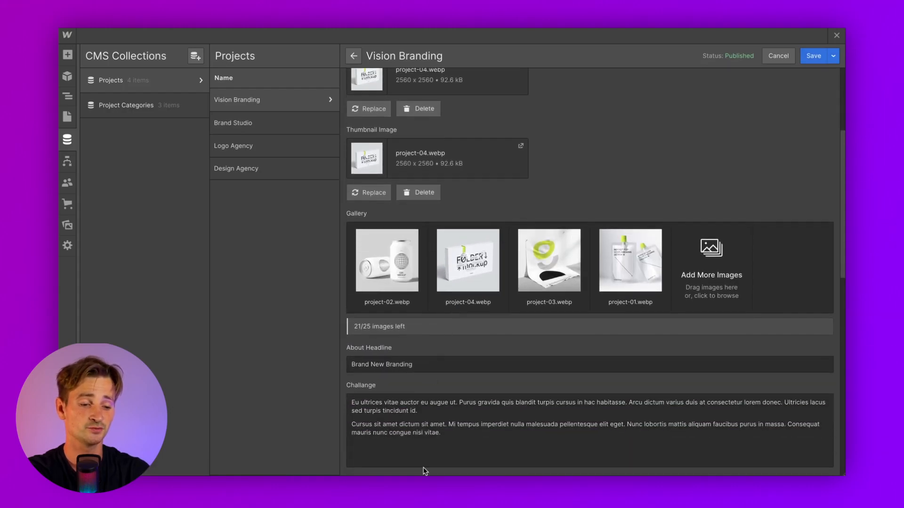
scroll(424, 468, down, 7)
scroll(423, 468, down, 1)
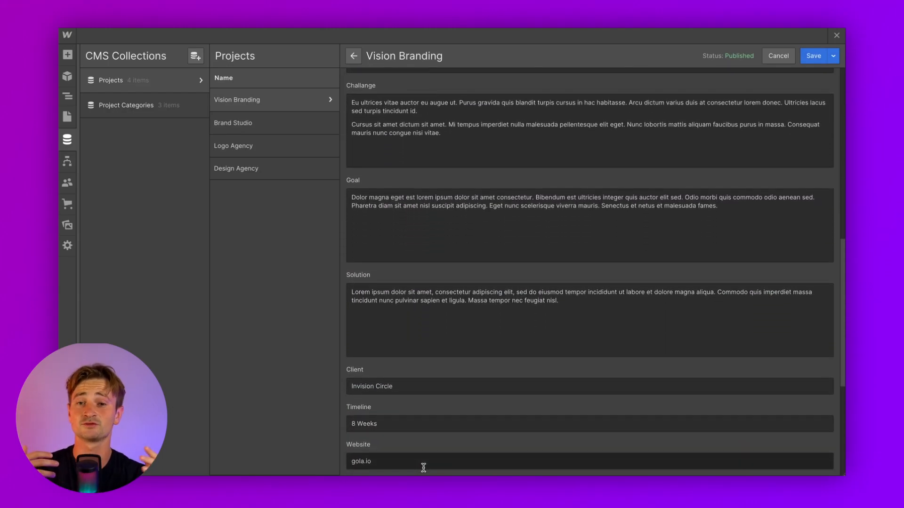
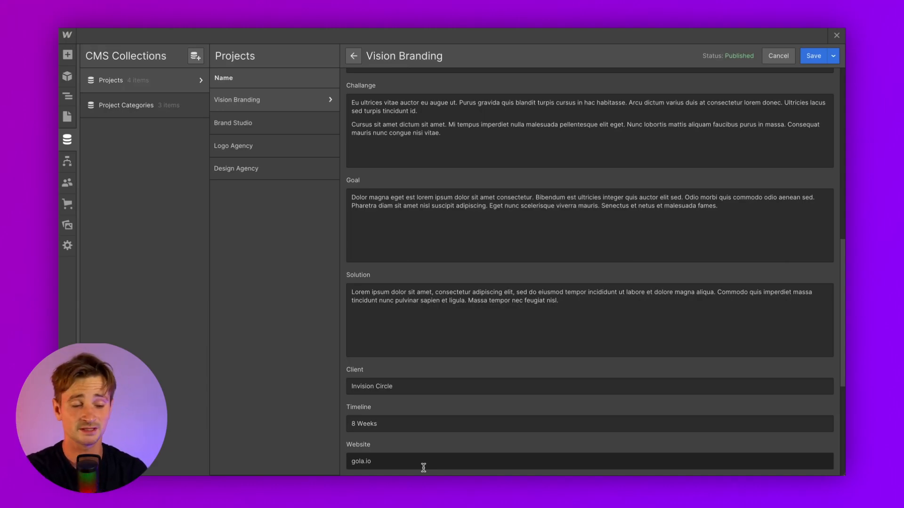
Replace Vision Branding's main and thumbnail images with the tumblr photo and save the item
scroll(424, 467, up, 15)
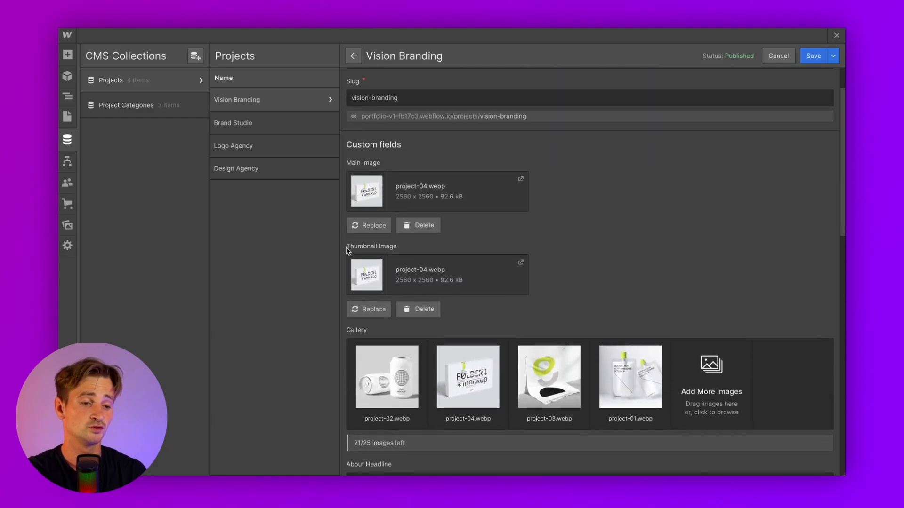
click(372, 226)
double_click(350, 176)
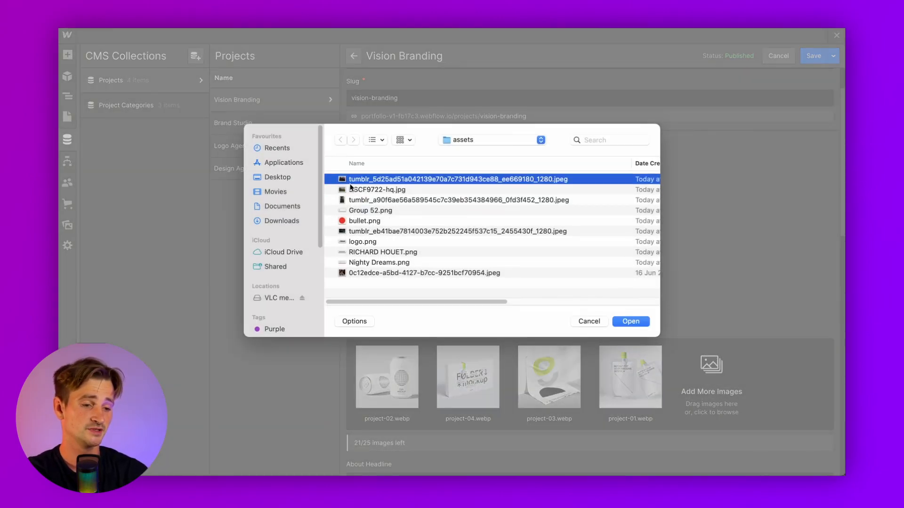
click(373, 307)
double_click(362, 177)
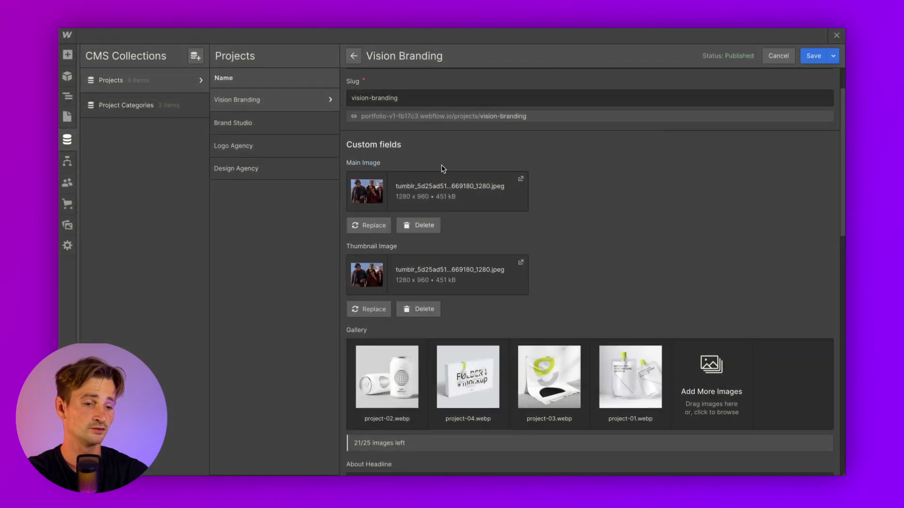
scroll(484, 229, down, 2)
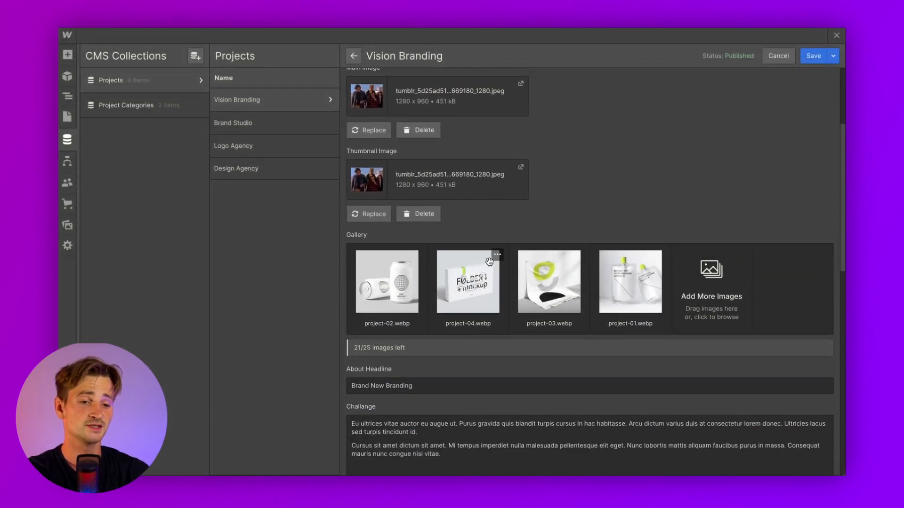
scroll(489, 265, up, 3)
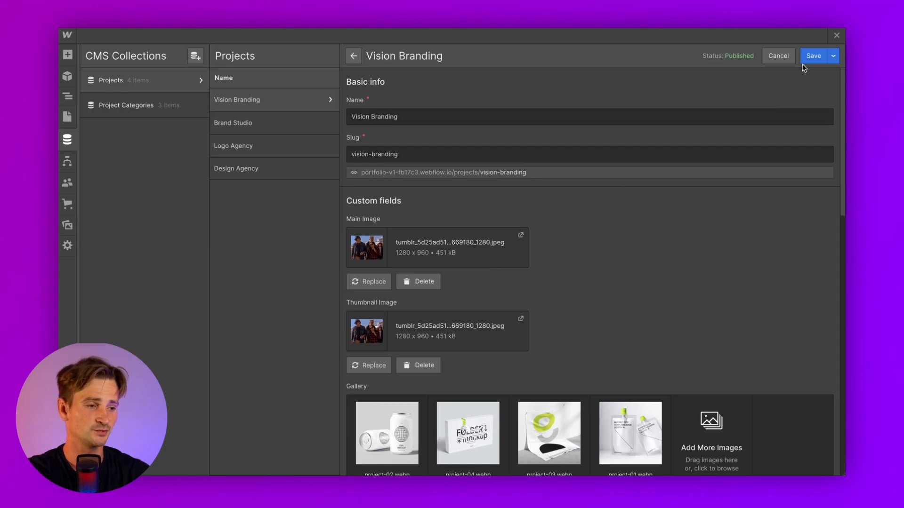
click(816, 61)
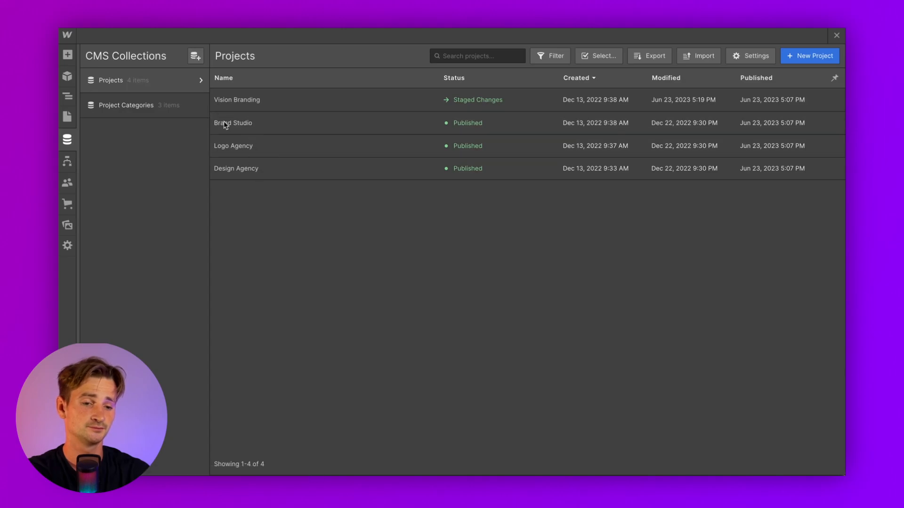
Give Brand Studio DSCF9722-hq.jpg as main and thumbnail image, save, and close the CMS panel
click(314, 128)
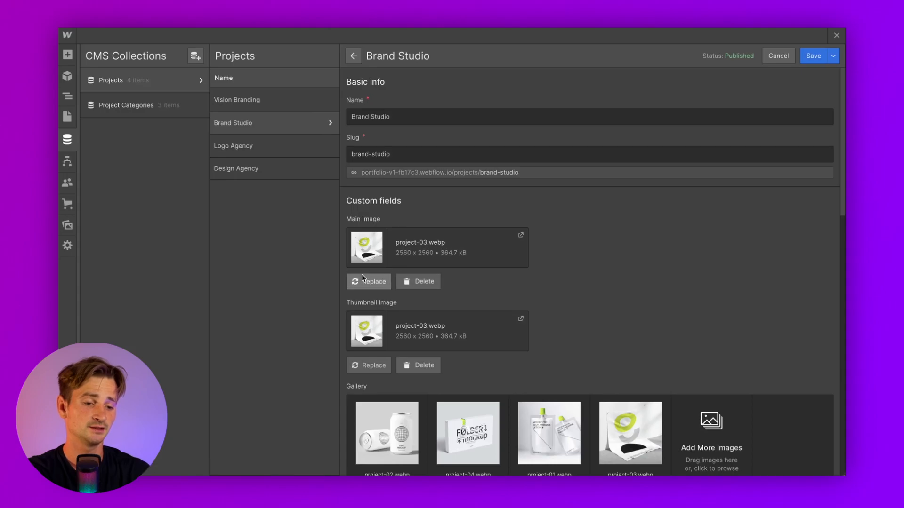
click(365, 282)
click(354, 190)
key(space)
key(space)
key(Return)
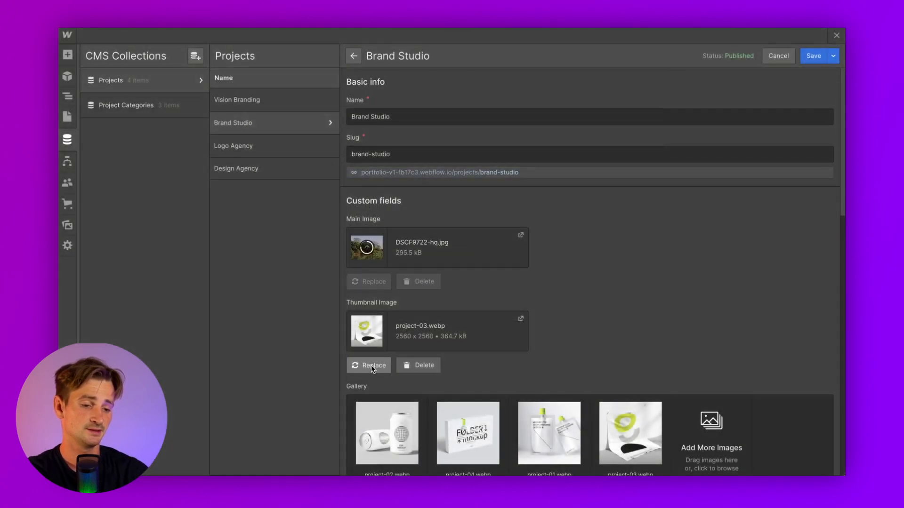
click(370, 366)
click(356, 191)
key(Return)
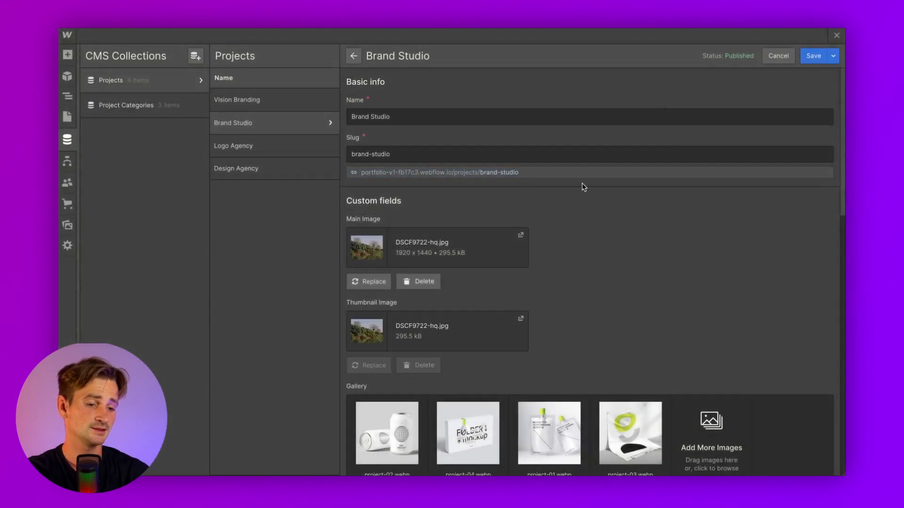
click(814, 56)
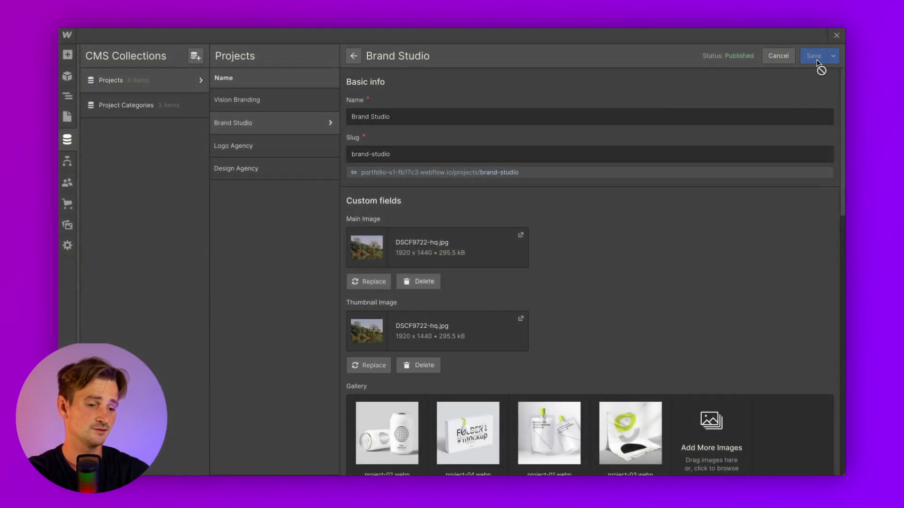
click(837, 35)
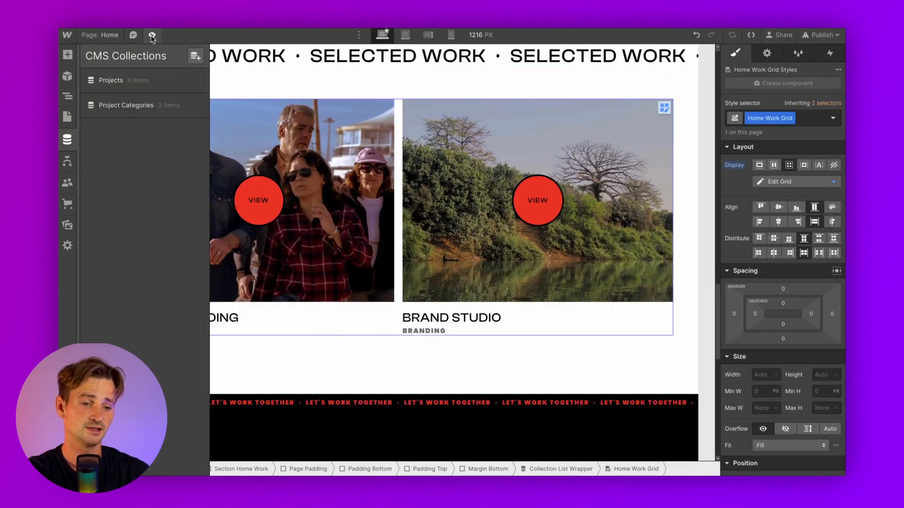
Preview the home page's new project photos, scroll the canvas, then show the Pages list
click(152, 35)
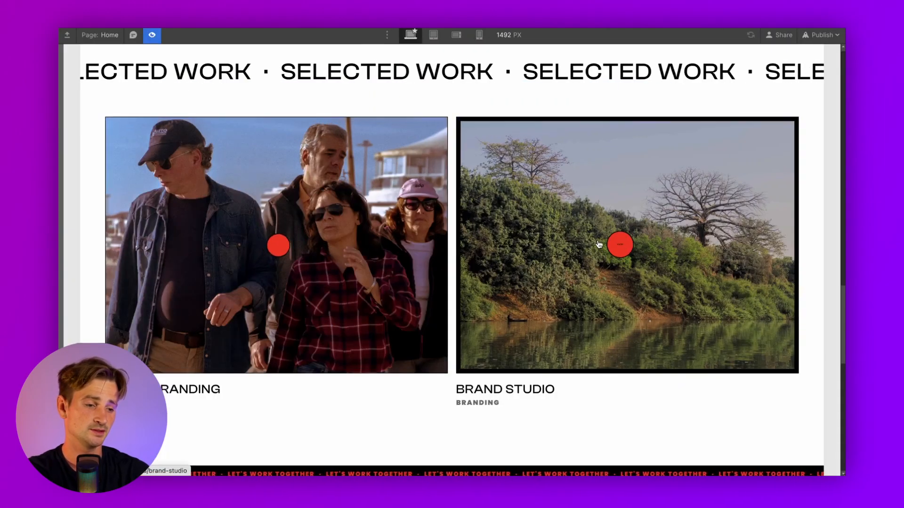
scroll(261, 61, up, 5)
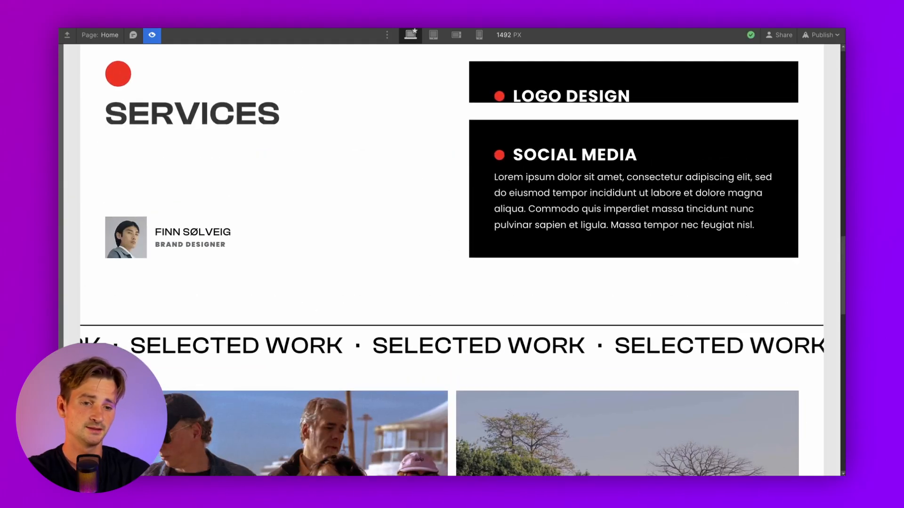
click(152, 35)
scroll(309, 171, down, 12)
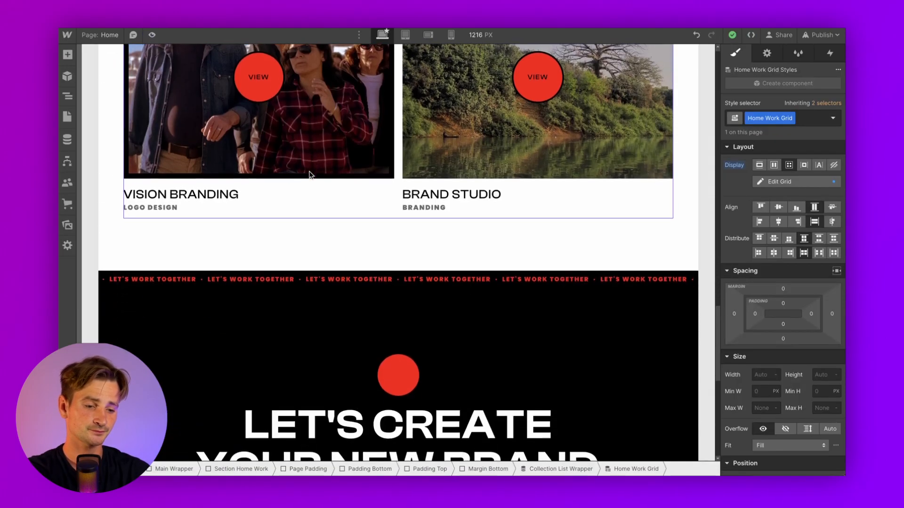
scroll(309, 175, down, 3)
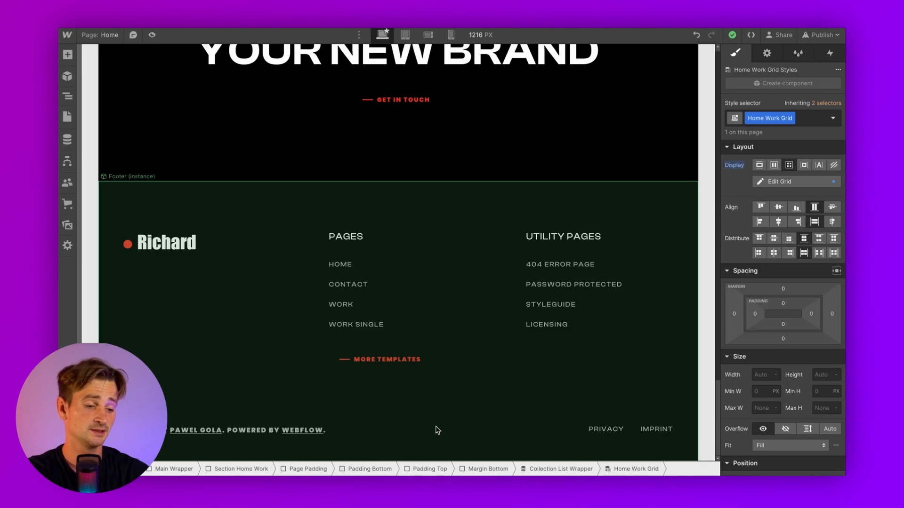
scroll(395, 374, up, 20)
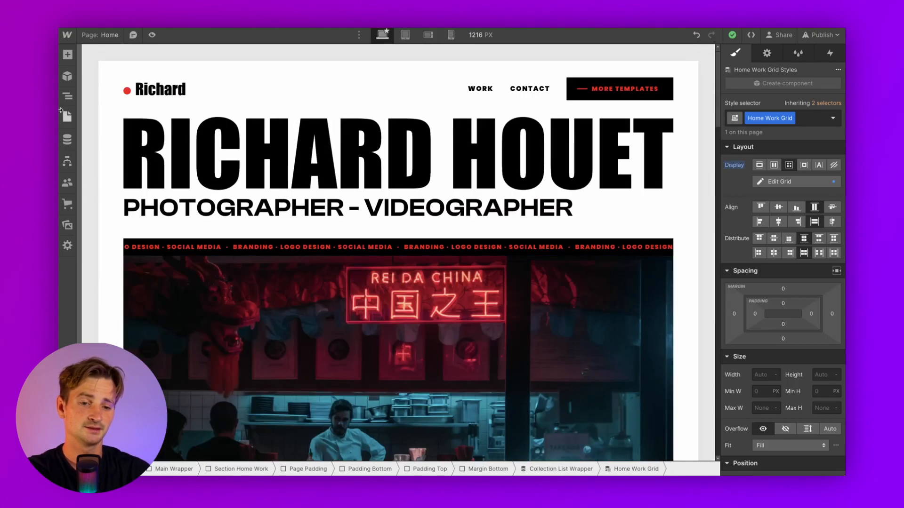
click(67, 117)
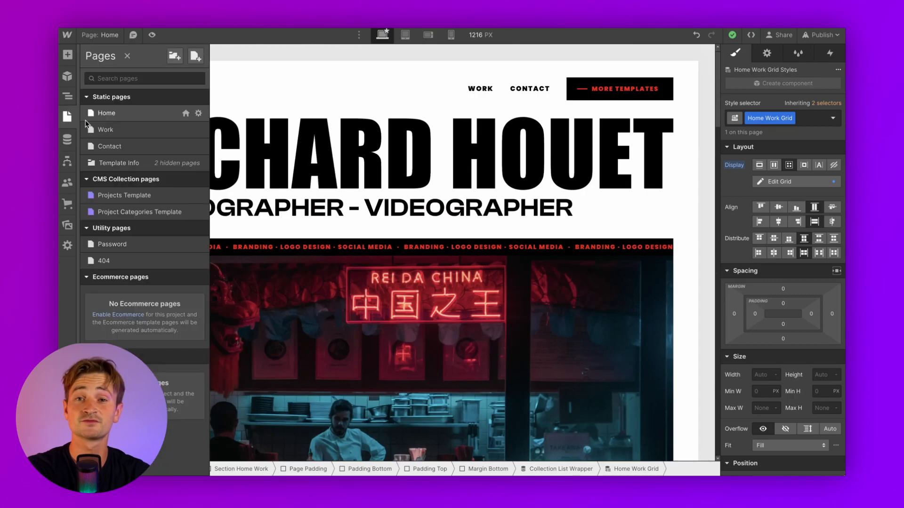
Look at the Contact page and switch between the Pages and CMS panels
click(131, 146)
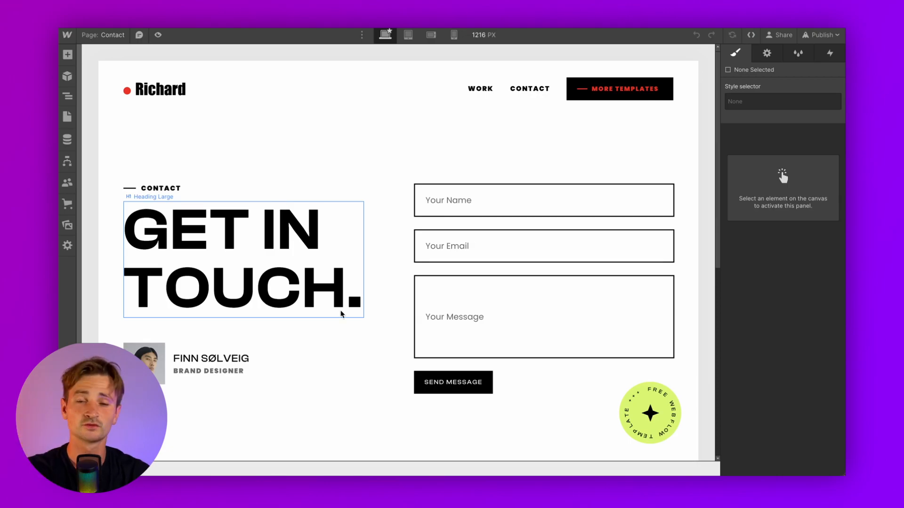
scroll(342, 314, down, 10)
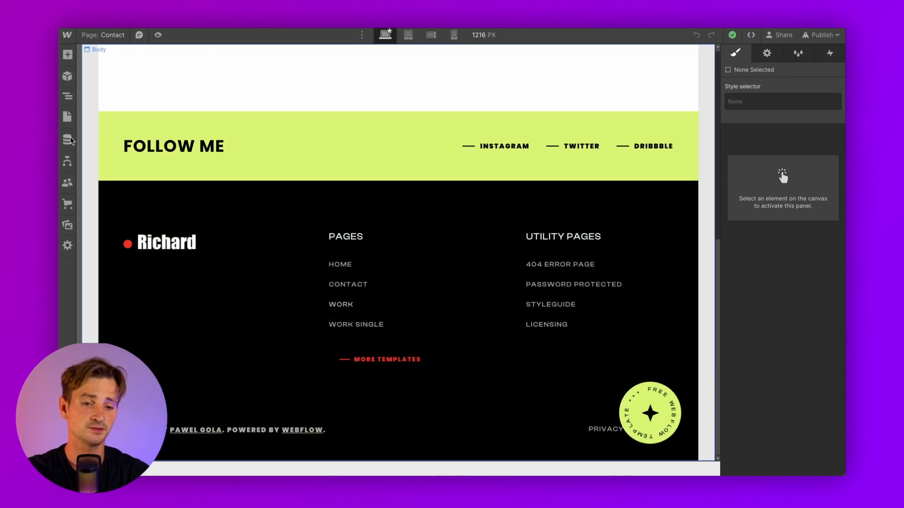
click(68, 117)
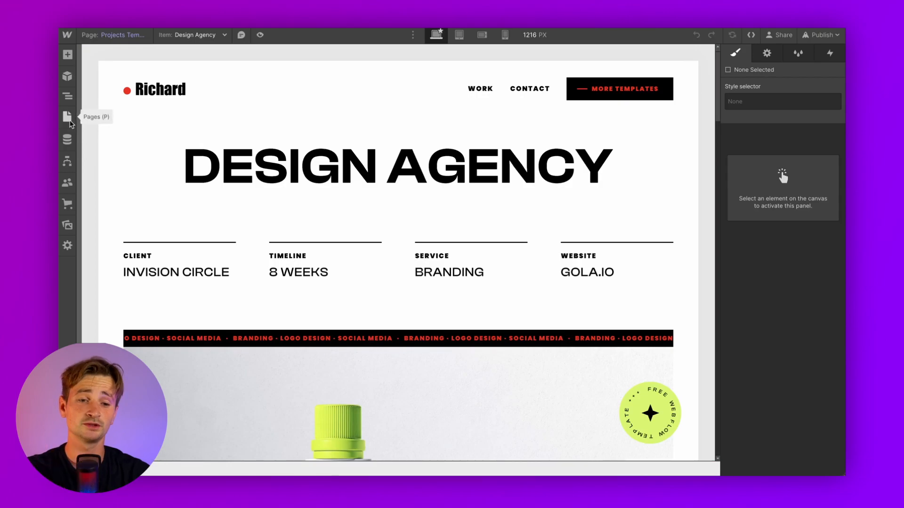
click(70, 121)
click(68, 137)
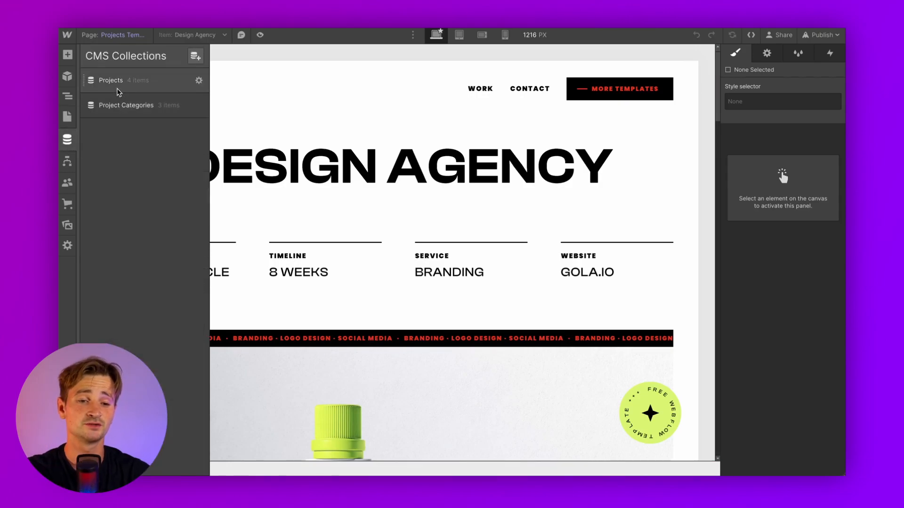
click(68, 116)
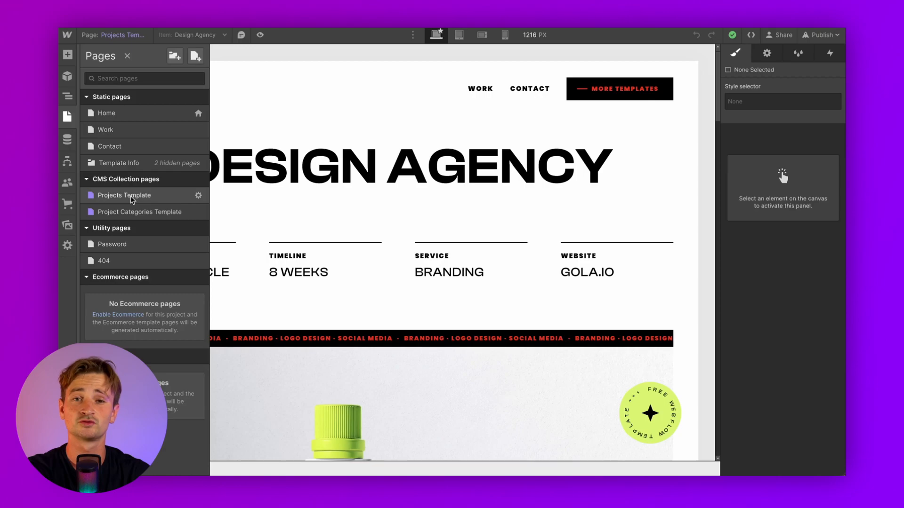
Display the Brand Studio item on the Projects Template, then open the Projects collection
click(260, 197)
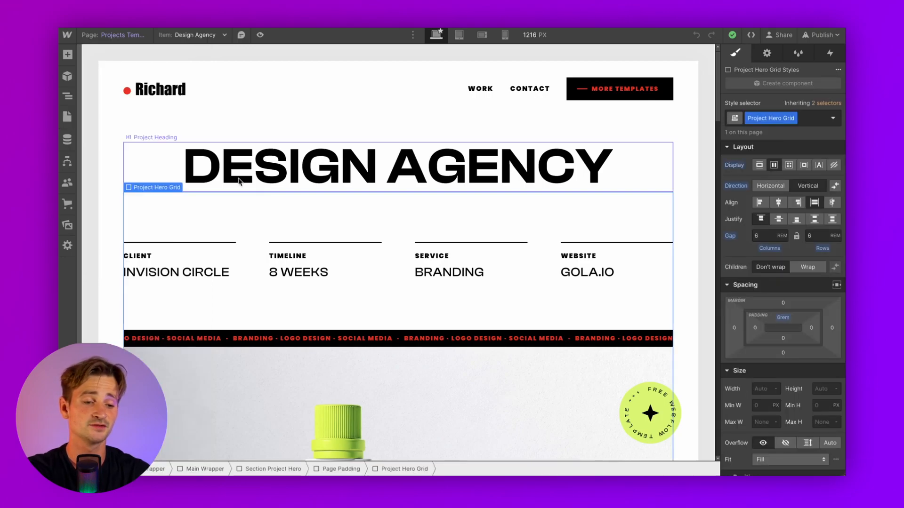
click(189, 34)
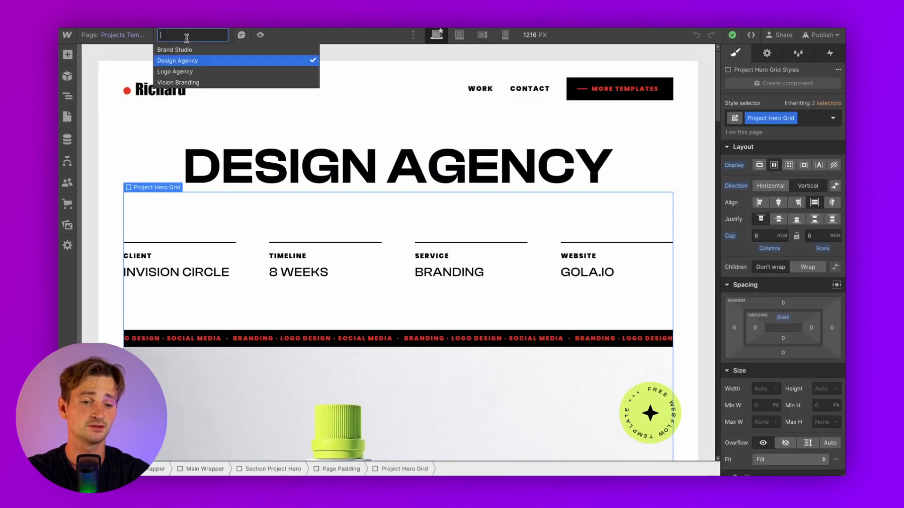
click(189, 49)
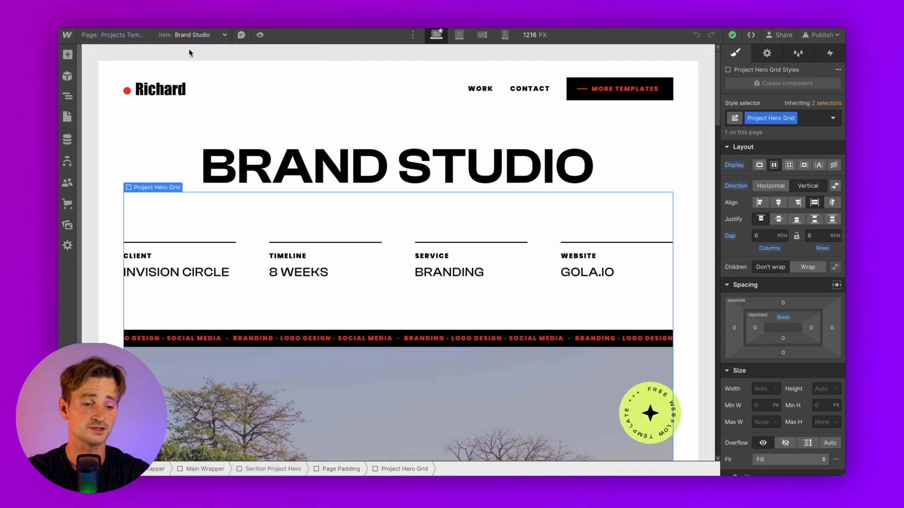
scroll(232, 286, down, 2)
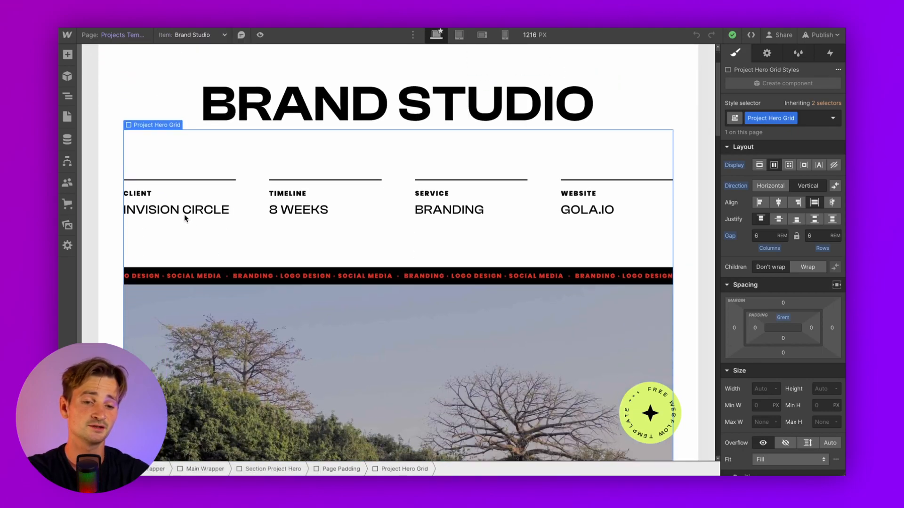
click(67, 140)
click(128, 80)
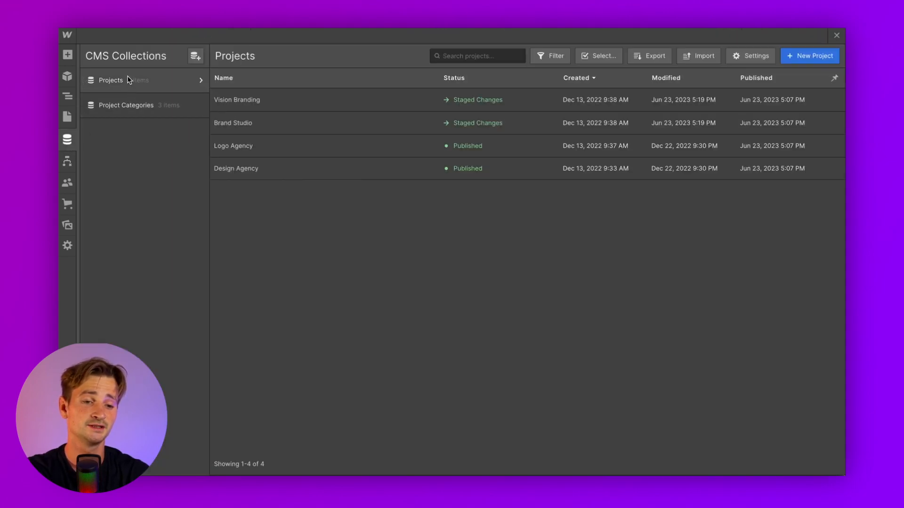
click(302, 130)
scroll(399, 253, down, 12)
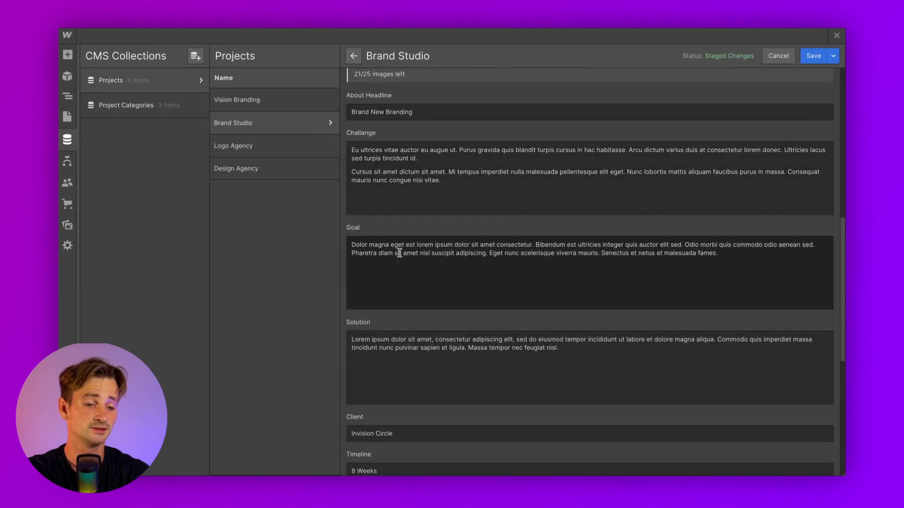
scroll(400, 253, down, 1)
scroll(399, 316, down, 3)
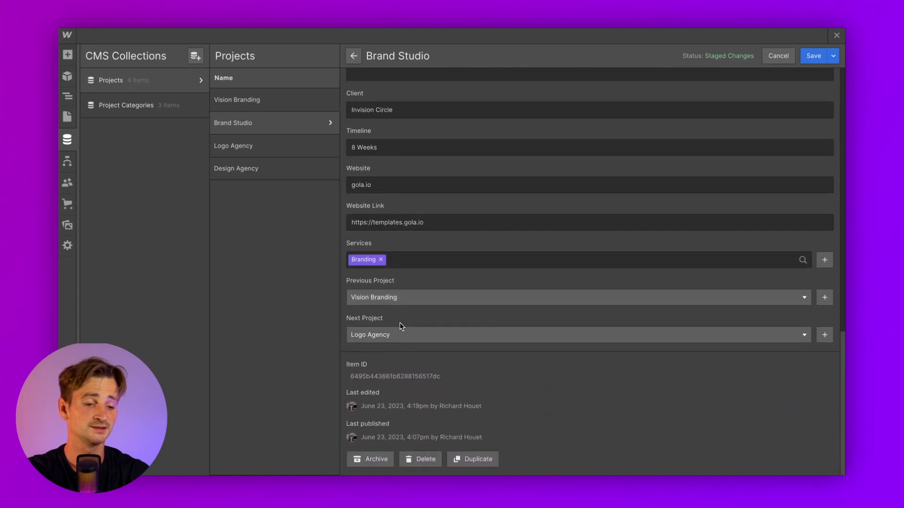
click(837, 35)
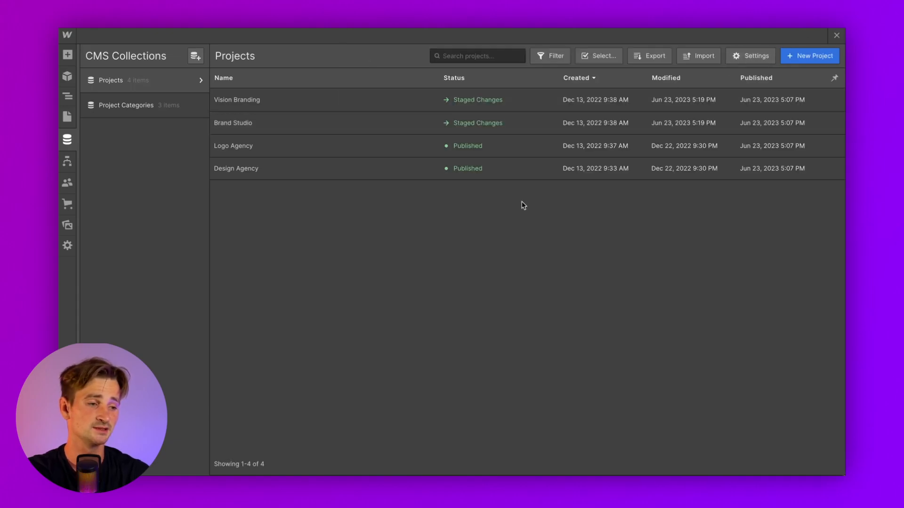
click(838, 36)
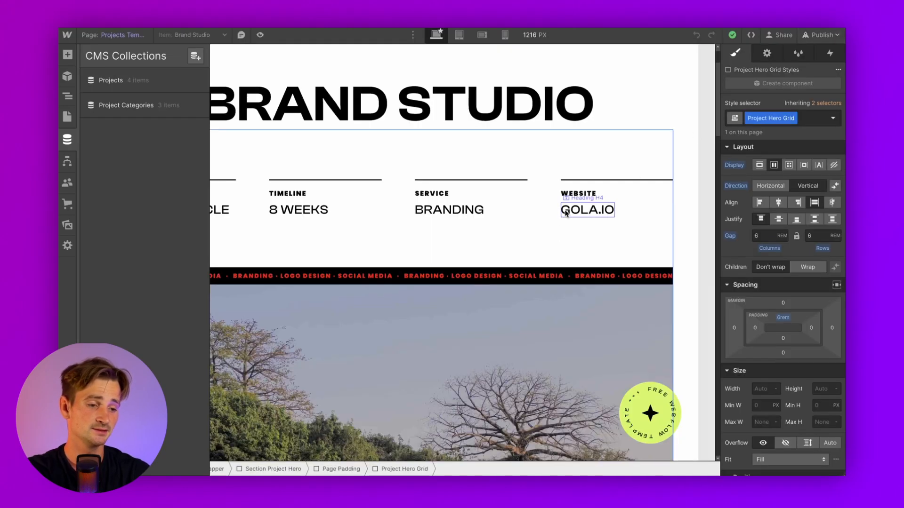
click(574, 211)
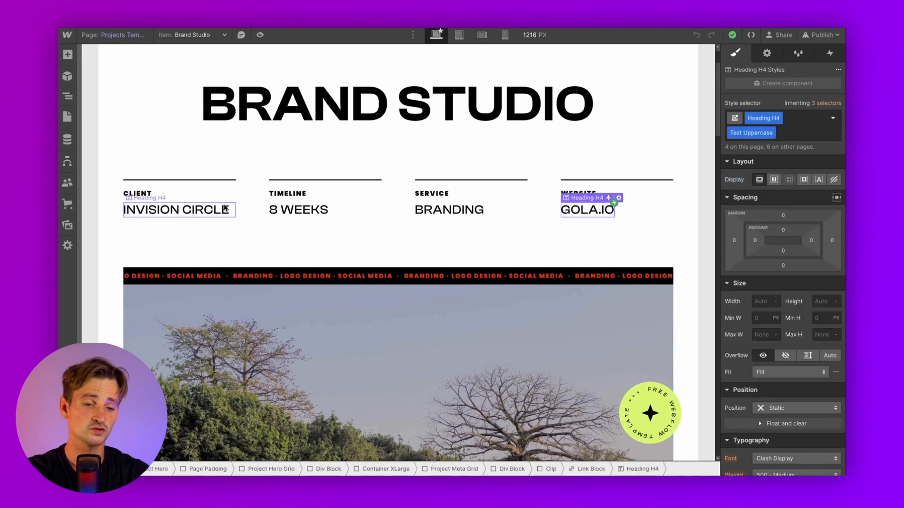
scroll(199, 225, down, 5)
scroll(199, 225, up, 5)
click(155, 203)
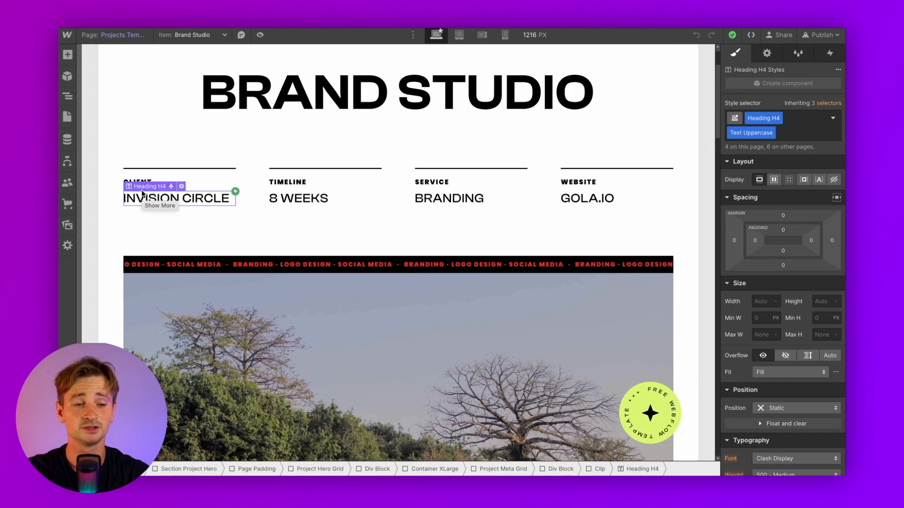
click(181, 187)
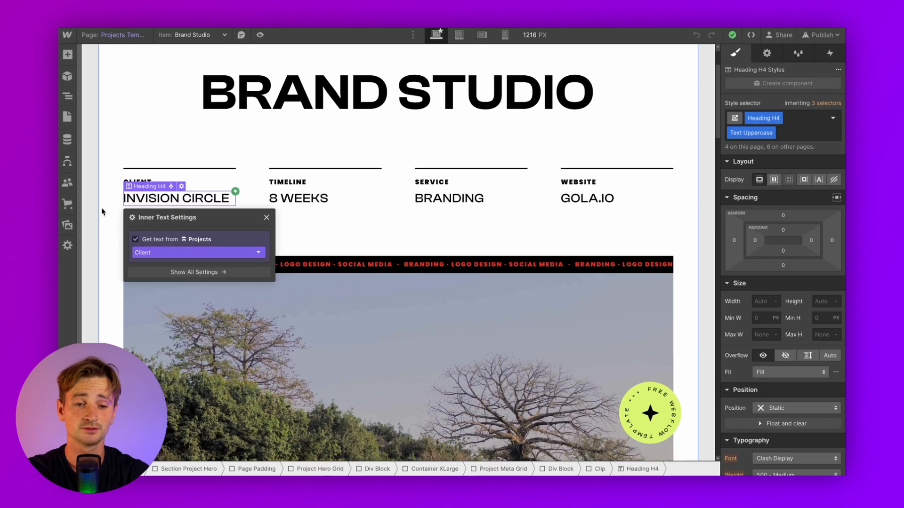
click(66, 140)
click(123, 82)
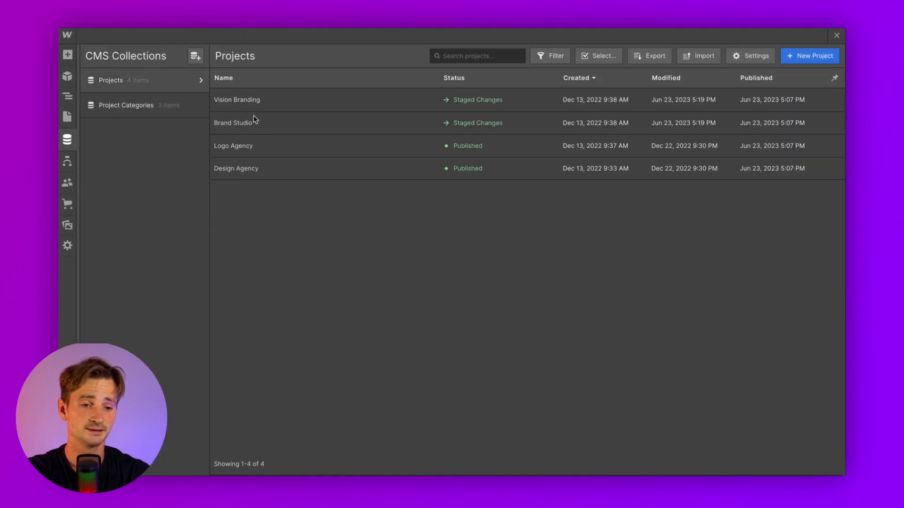
click(265, 102)
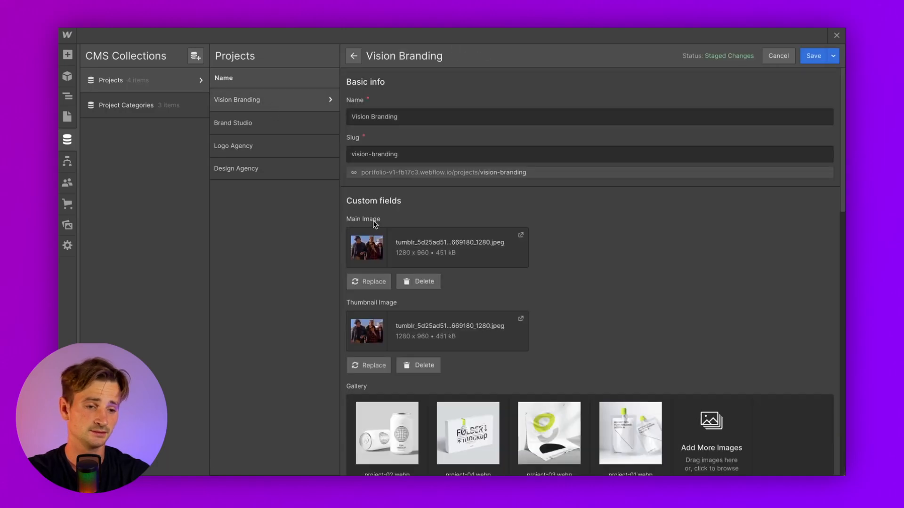
scroll(480, 251, down, 6)
scroll(481, 254, down, 1)
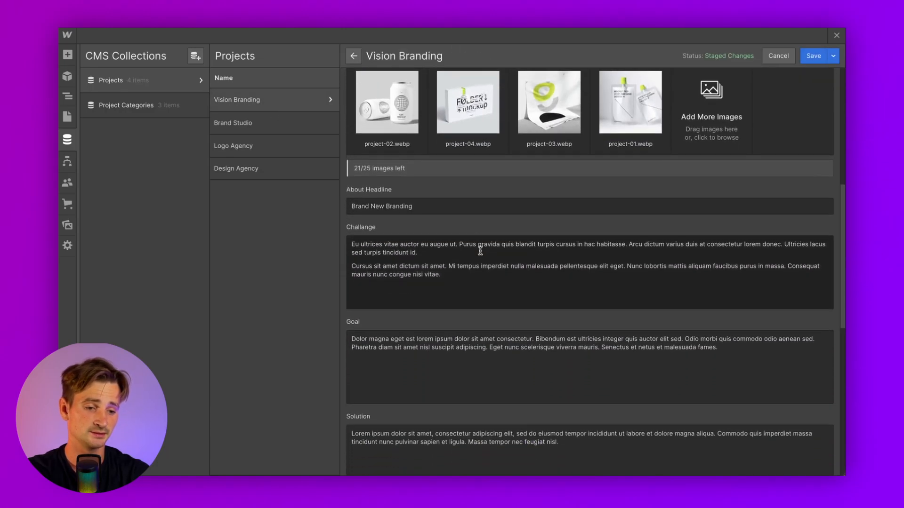
scroll(480, 252, down, 5)
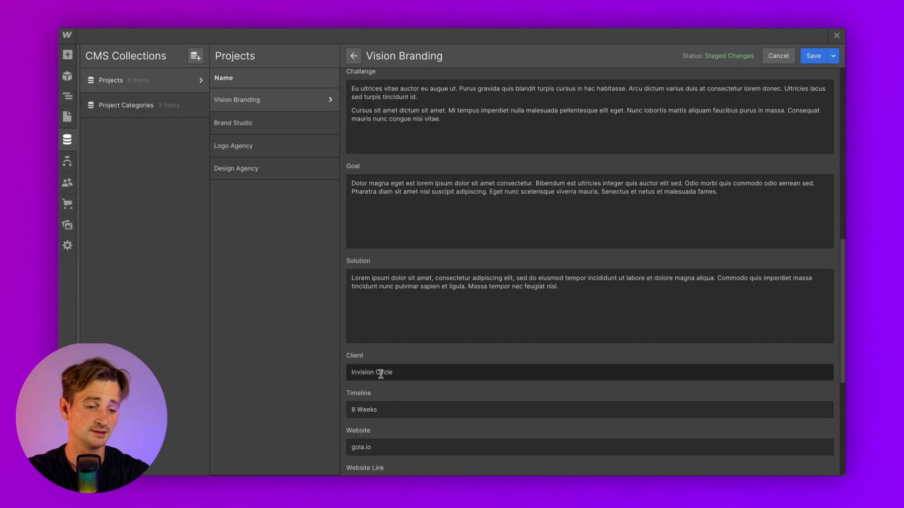
click(838, 35)
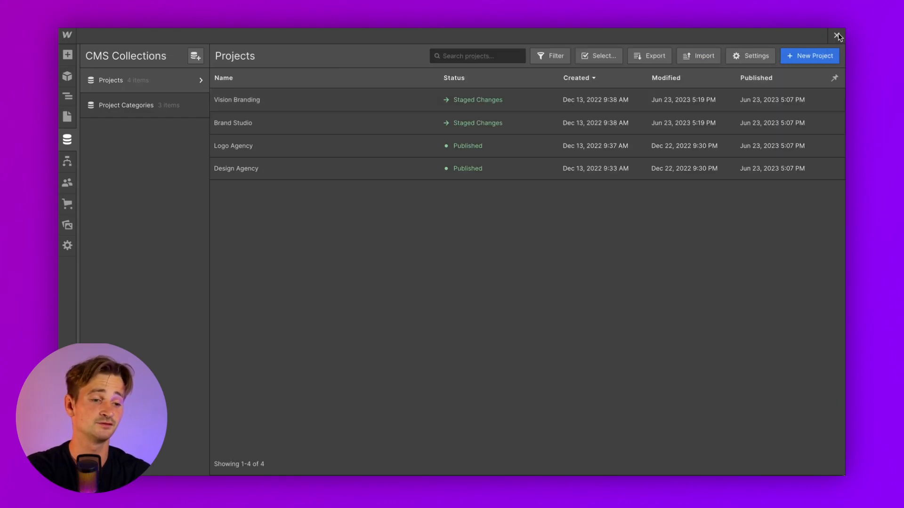
click(838, 35)
Close the CMS panel and delete the floating Banner Circle free-template badge
click(666, 111)
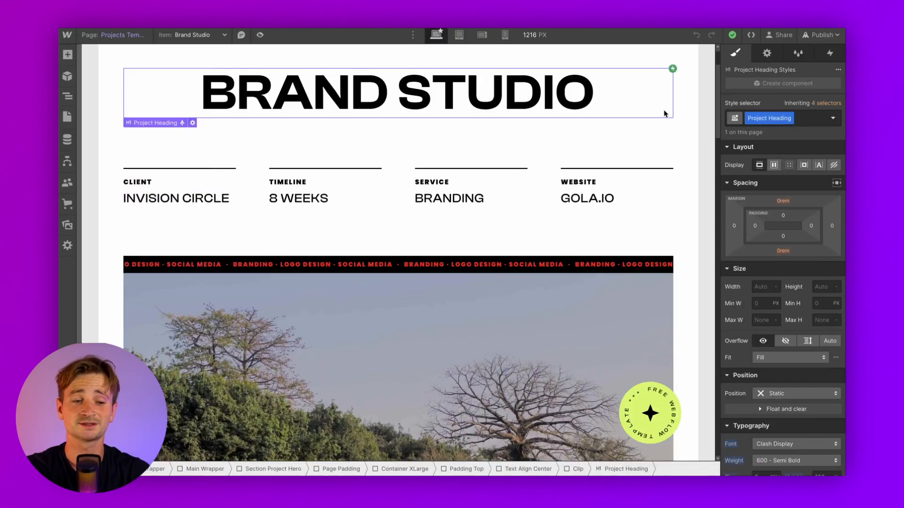
scroll(586, 204, down, 10)
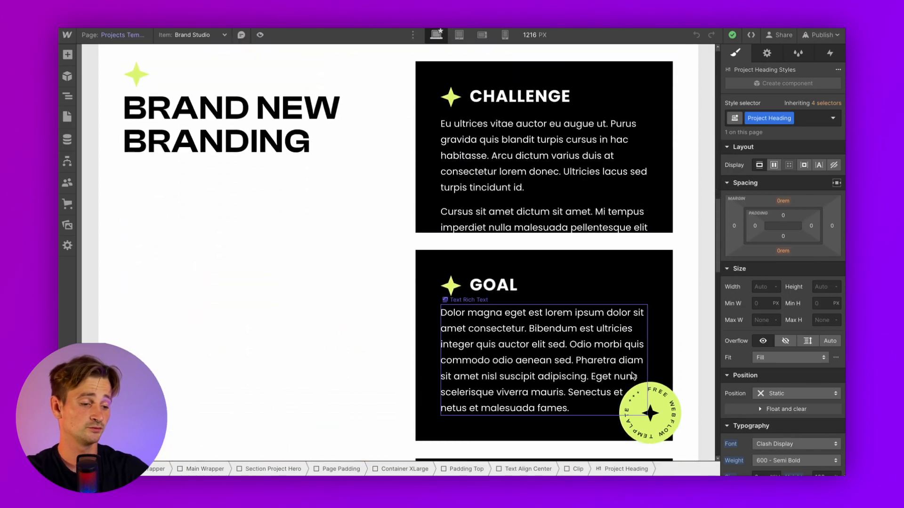
click(665, 410)
key(Delete)
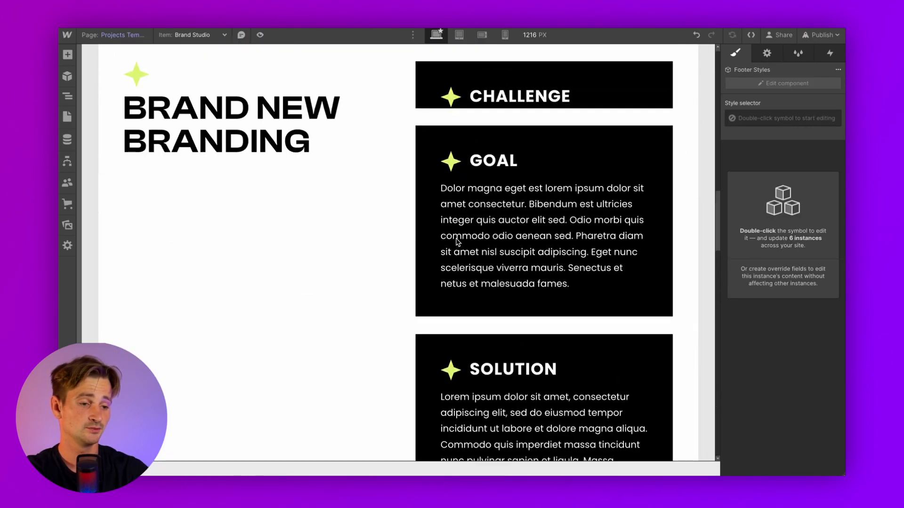
Publish the site to the webflow.io staging domain
click(452, 98)
scroll(190, 177, down, 10)
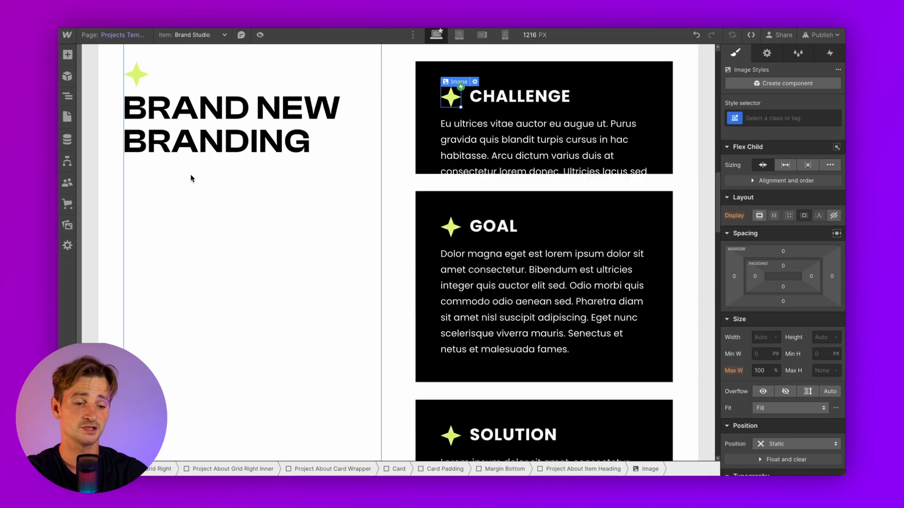
scroll(191, 177, down, 10)
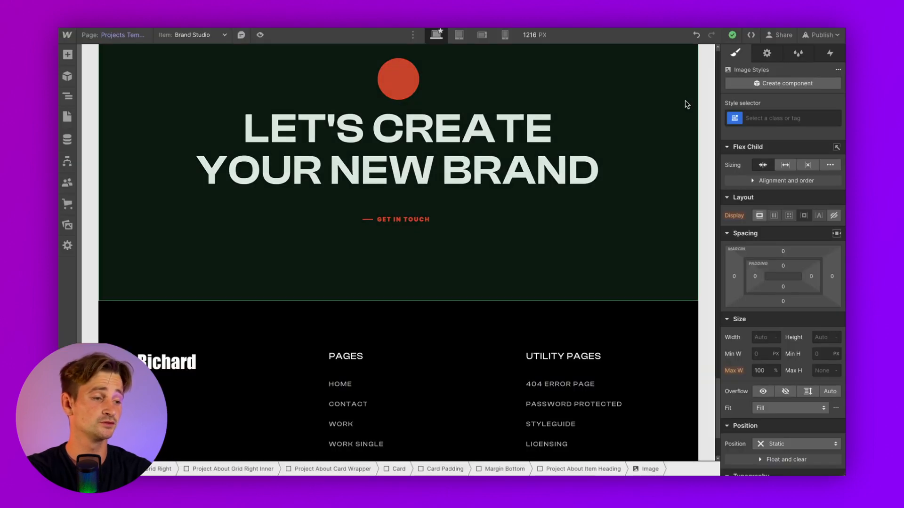
scroll(686, 101, up, 10)
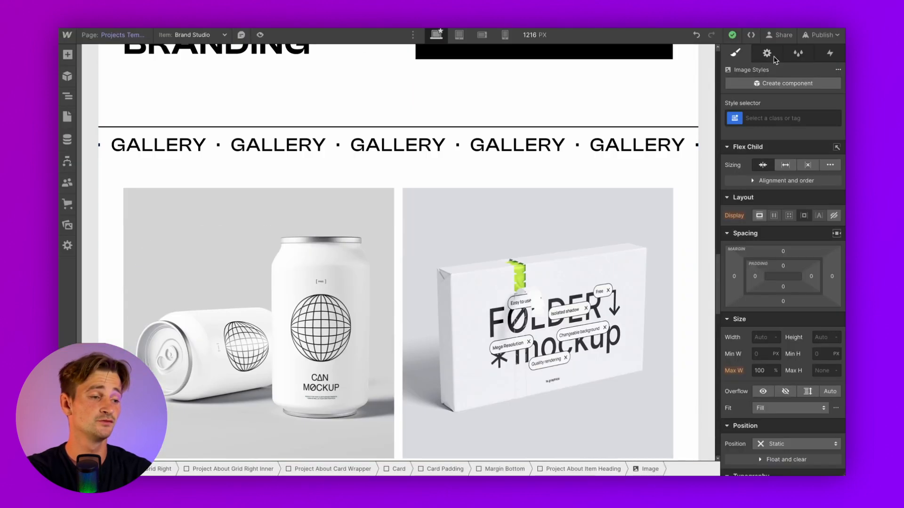
click(819, 36)
click(776, 186)
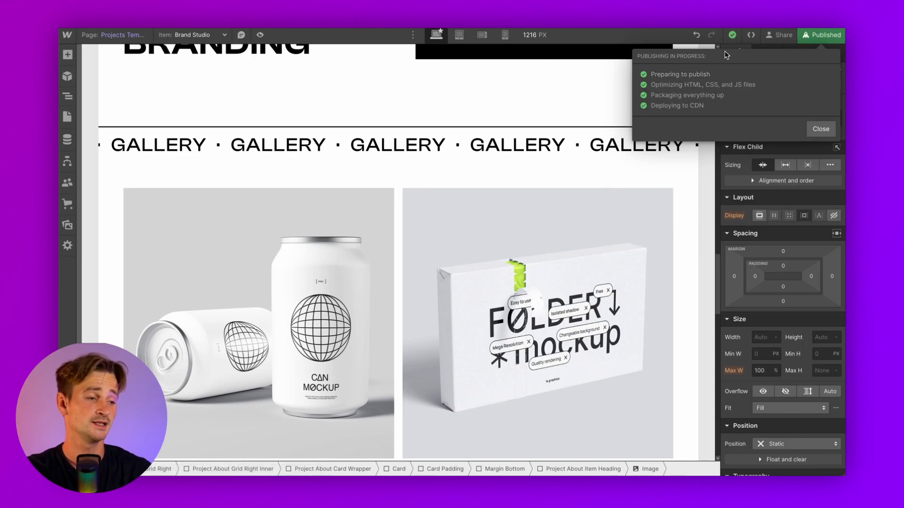
Check the live staging site and its home page, then open the Webflow main menu in the Designer
click(820, 128)
click(763, 90)
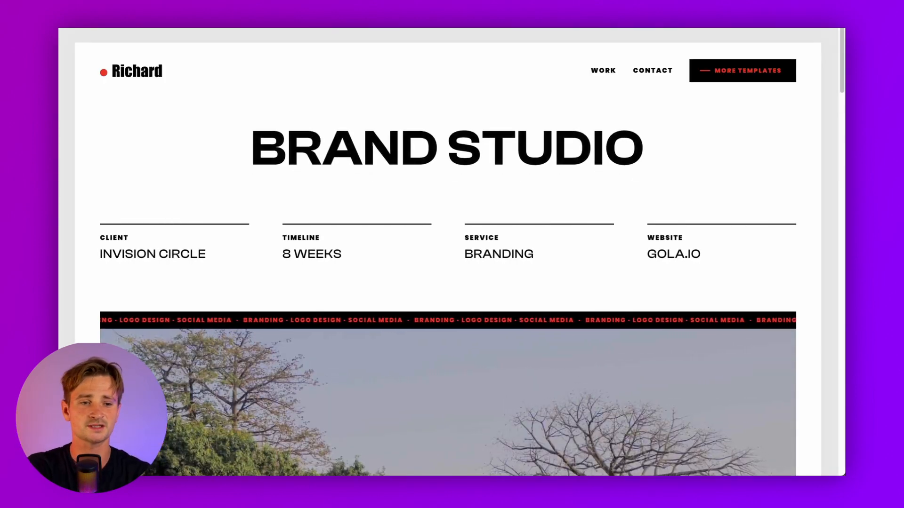
click(143, 74)
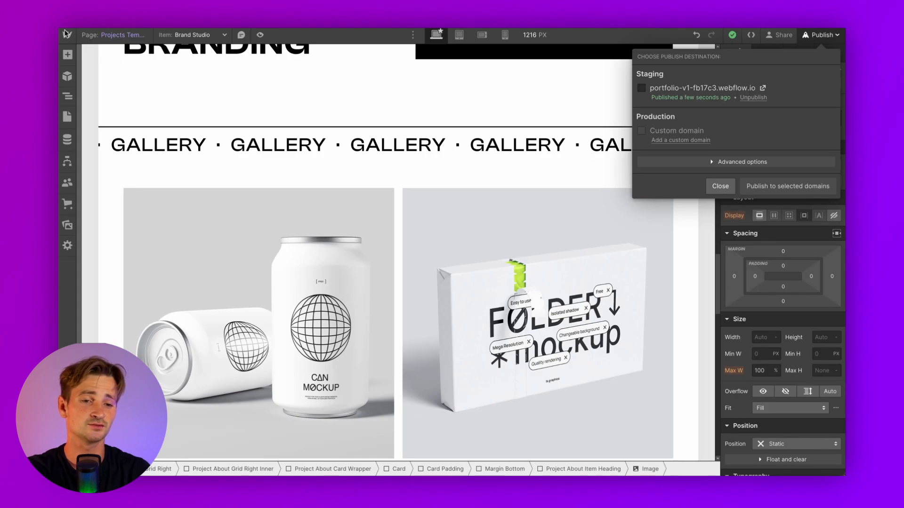
click(67, 35)
click(66, 34)
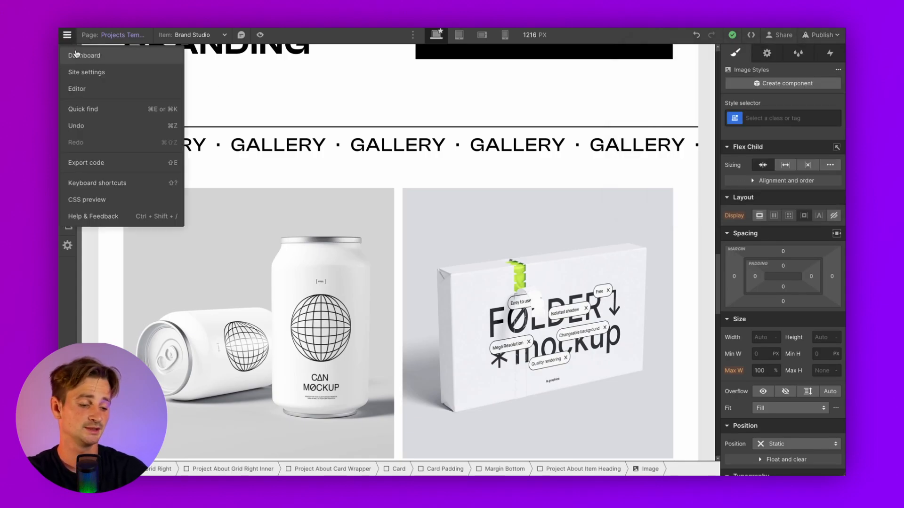
click(86, 72)
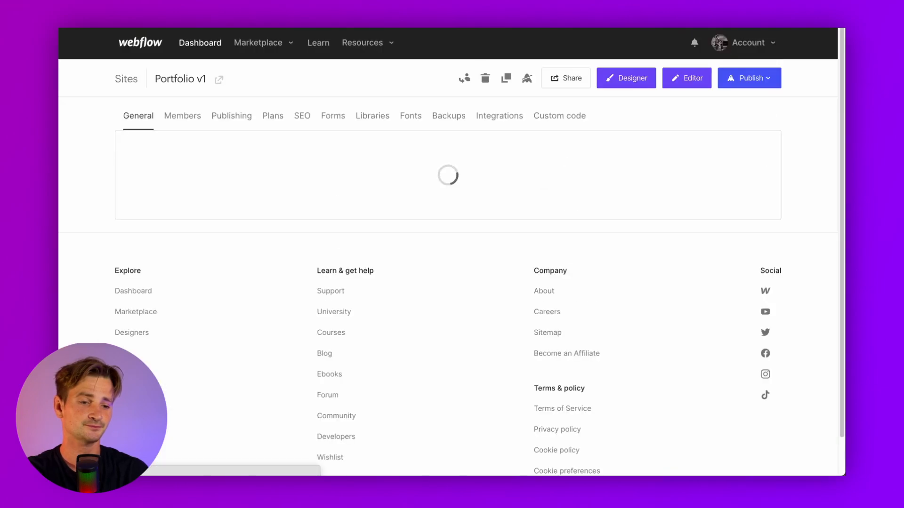
scroll(400, 188, down, 3)
scroll(400, 204, up, 3)
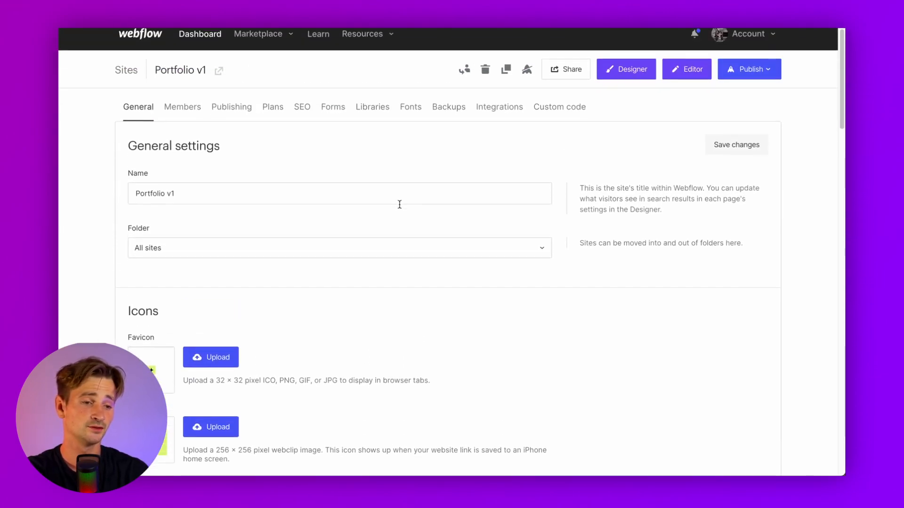
click(223, 121)
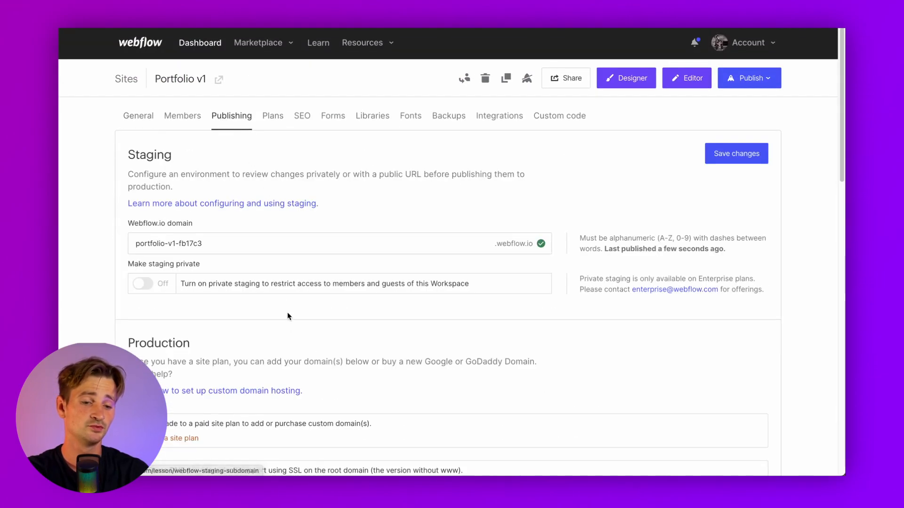
scroll(287, 322, down, 5)
scroll(287, 322, up, 3)
scroll(287, 322, up, 2)
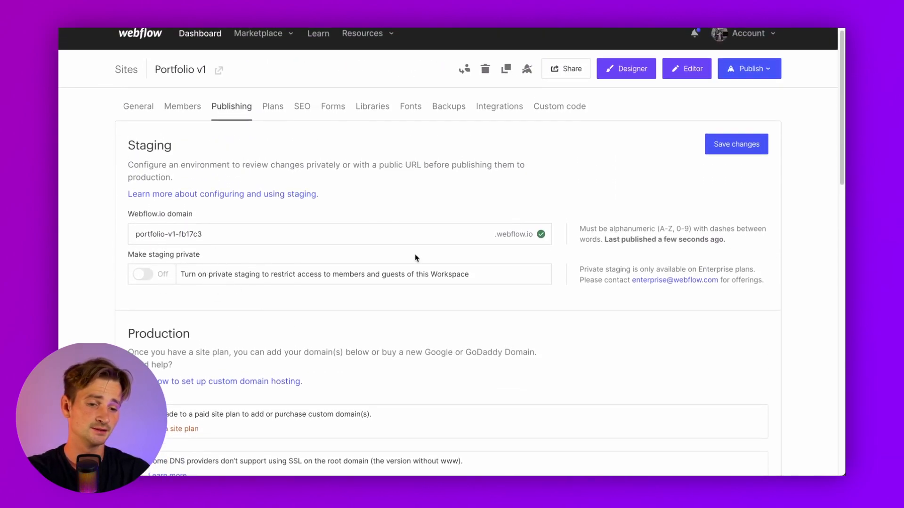
scroll(415, 258, down, 5)
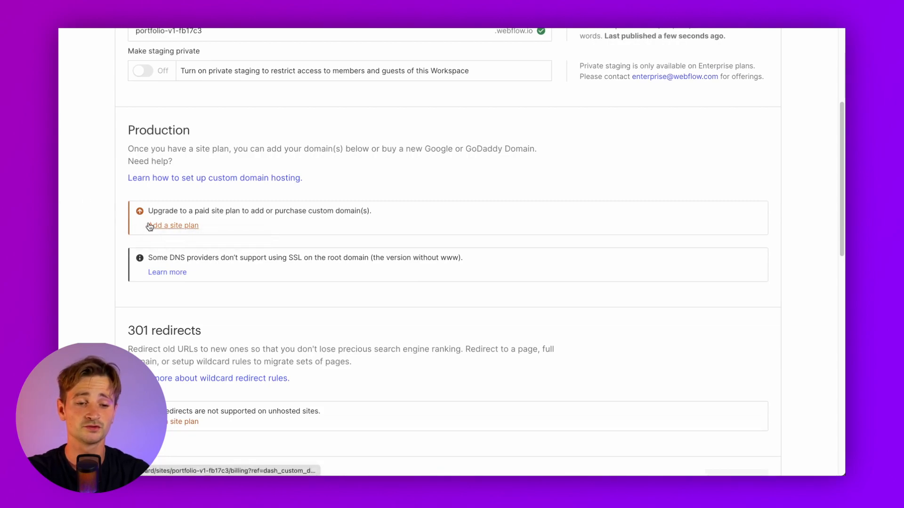
scroll(234, 91, up, 3)
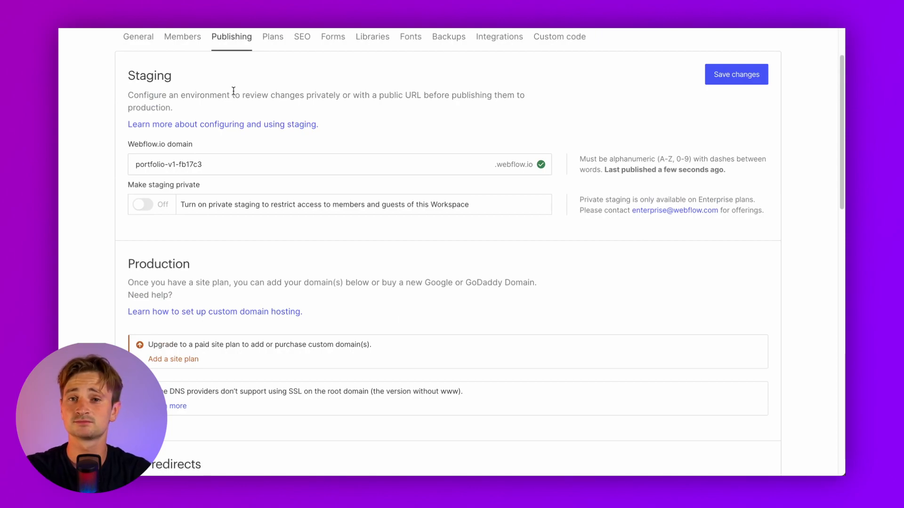
scroll(234, 91, up, 2)
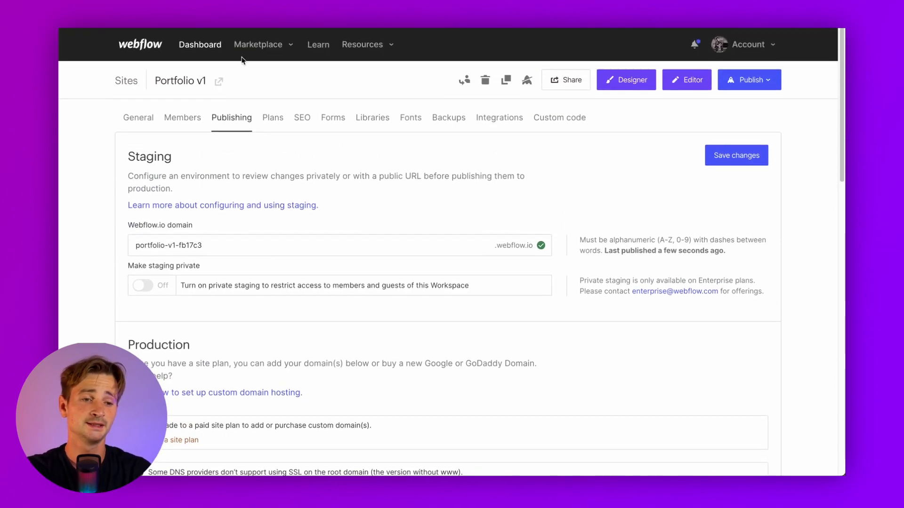
click(136, 116)
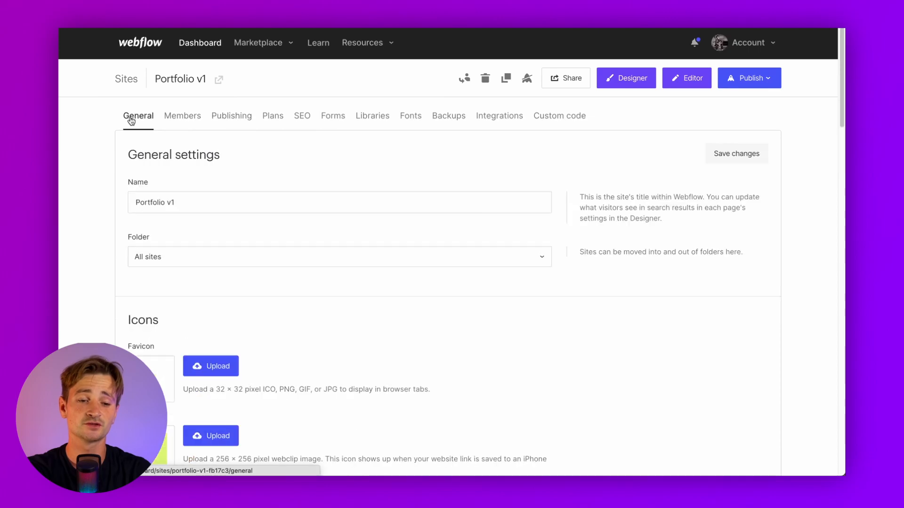
scroll(101, 326, down, 3)
drag(136, 239, 146, 238)
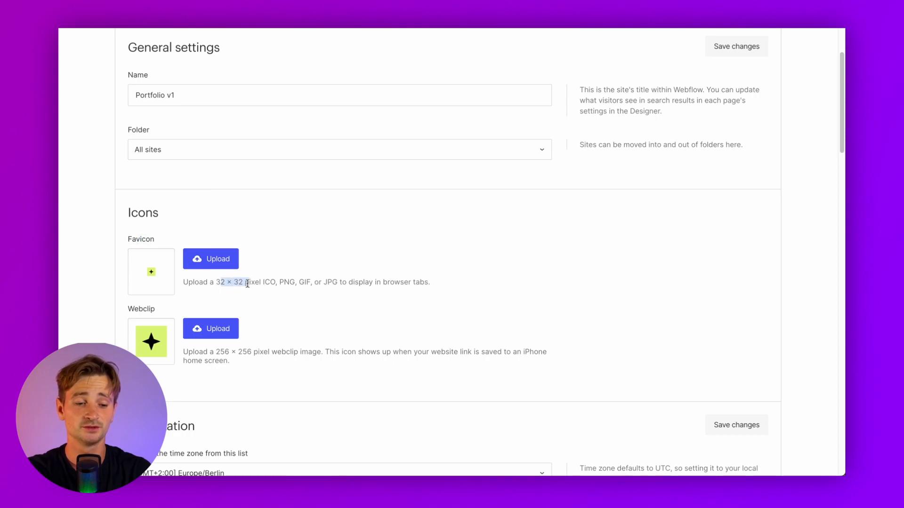
drag(216, 351, 230, 352)
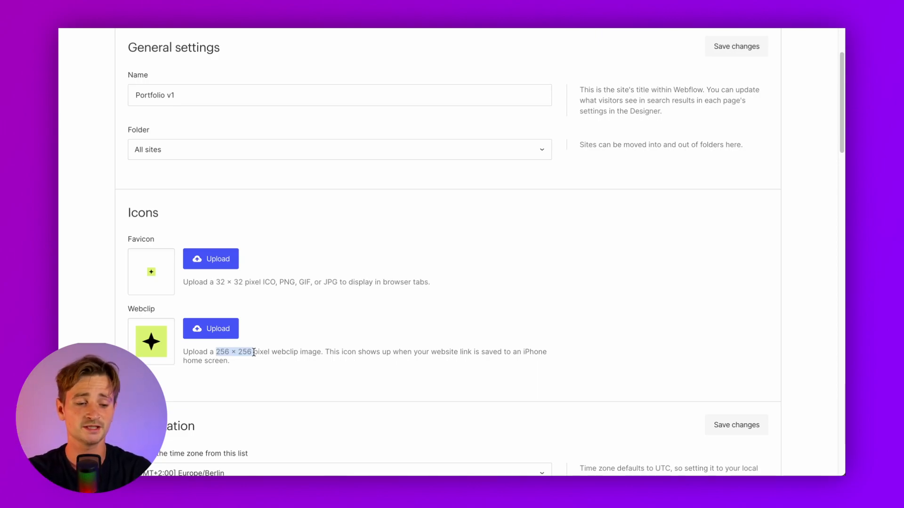
scroll(239, 278, up, 3)
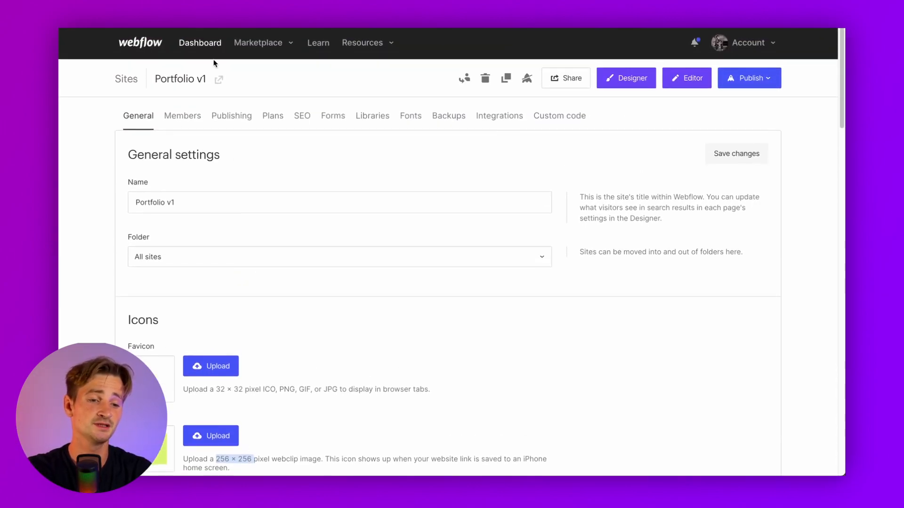
click(293, 117)
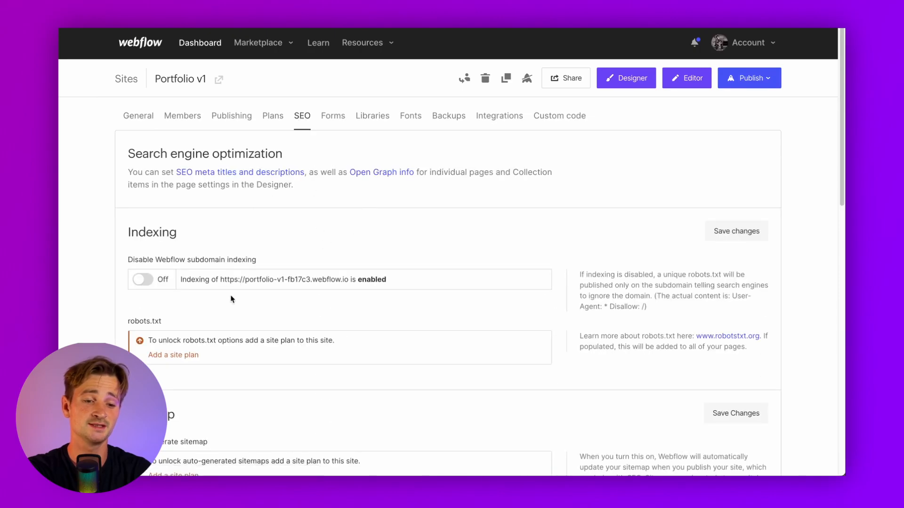
scroll(235, 306, down, 3)
scroll(236, 306, down, 5)
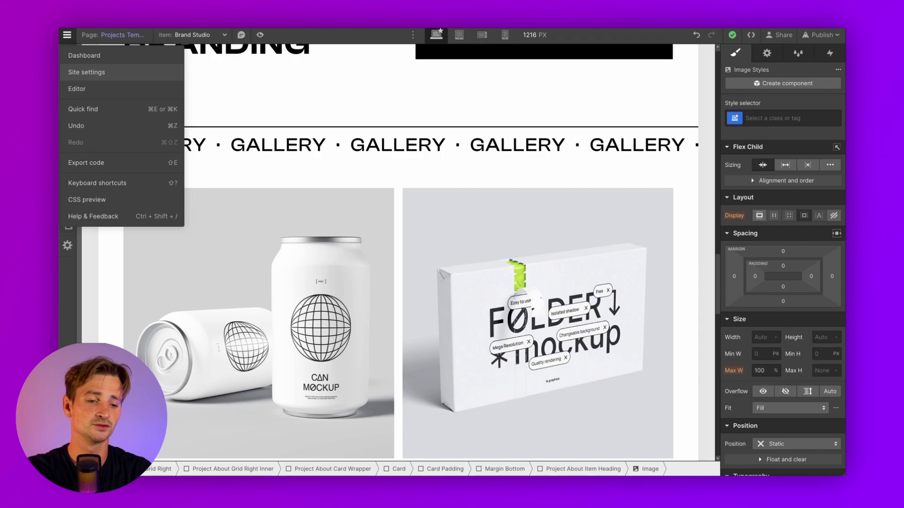
Switch the canvas to the Home page and open its page settings
click(290, 109)
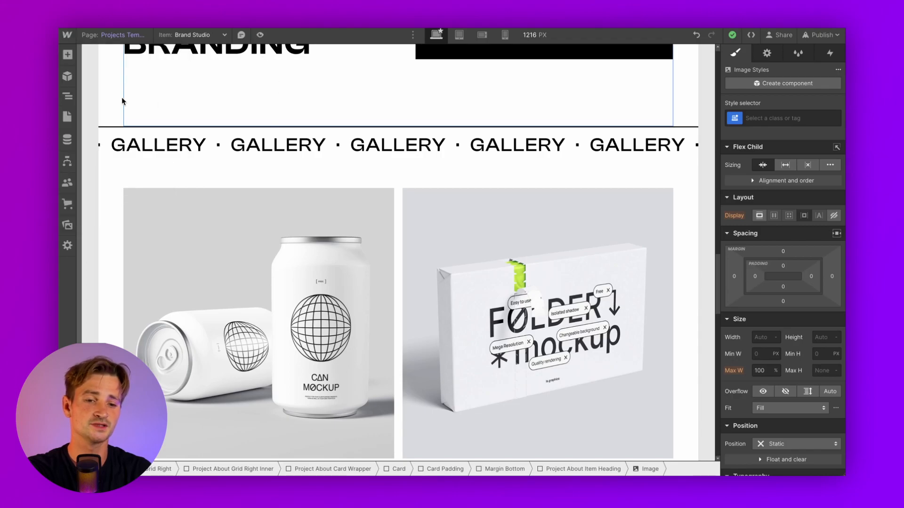
click(67, 117)
click(95, 115)
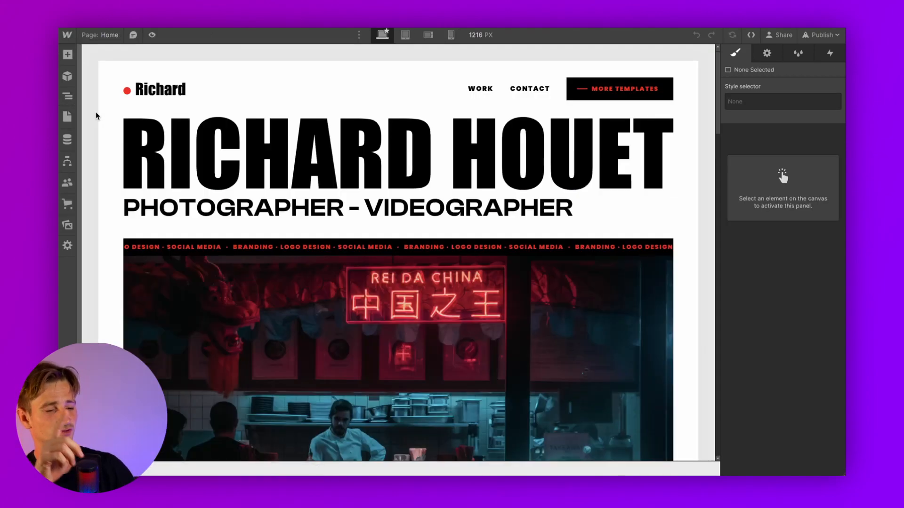
click(64, 117)
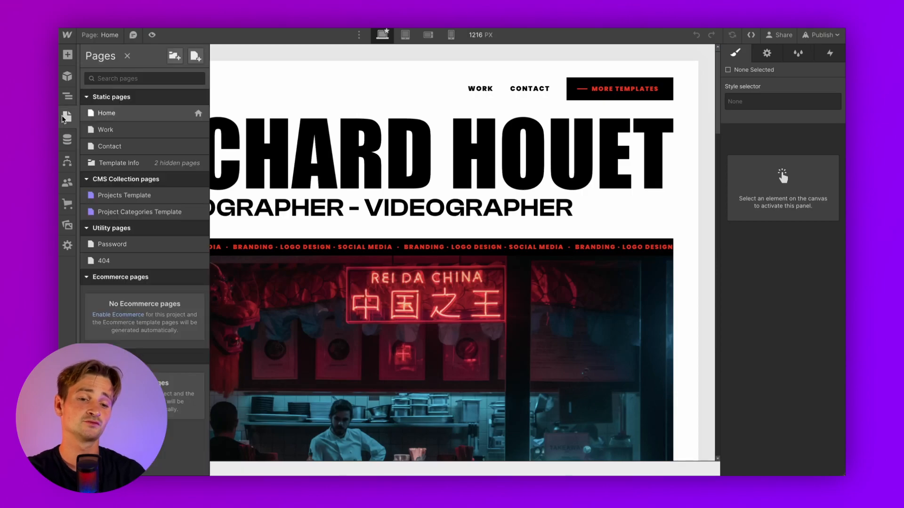
click(198, 113)
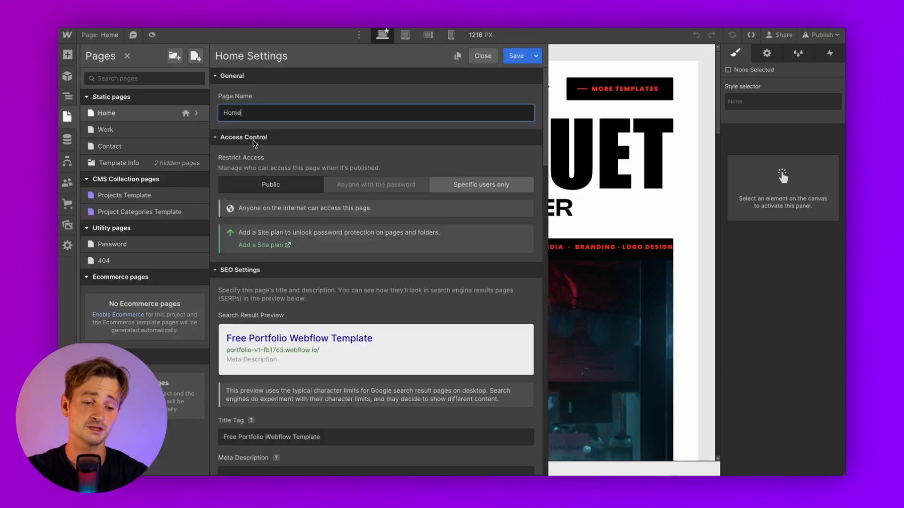
Replace the Home title tag with the photographer's name plus '| photographer' and edit the meta description
scroll(323, 225, down, 5)
click(323, 229)
drag(322, 229, 213, 226)
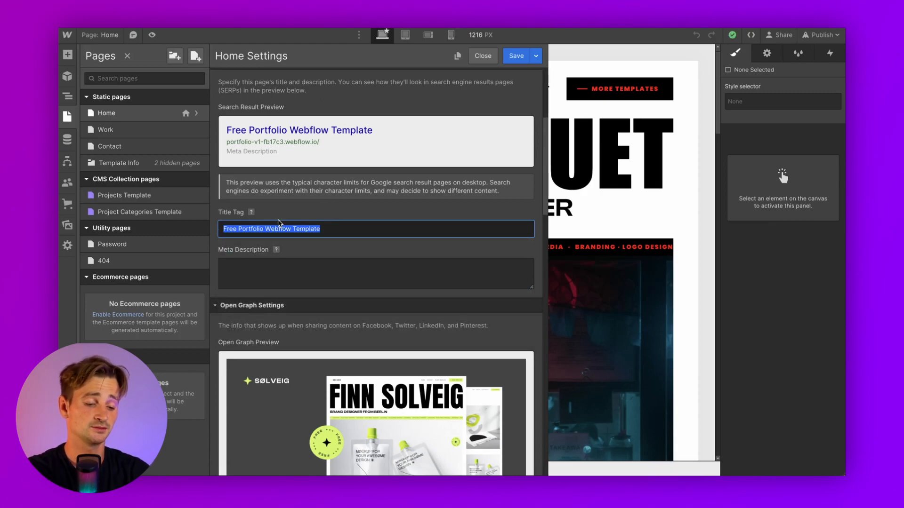
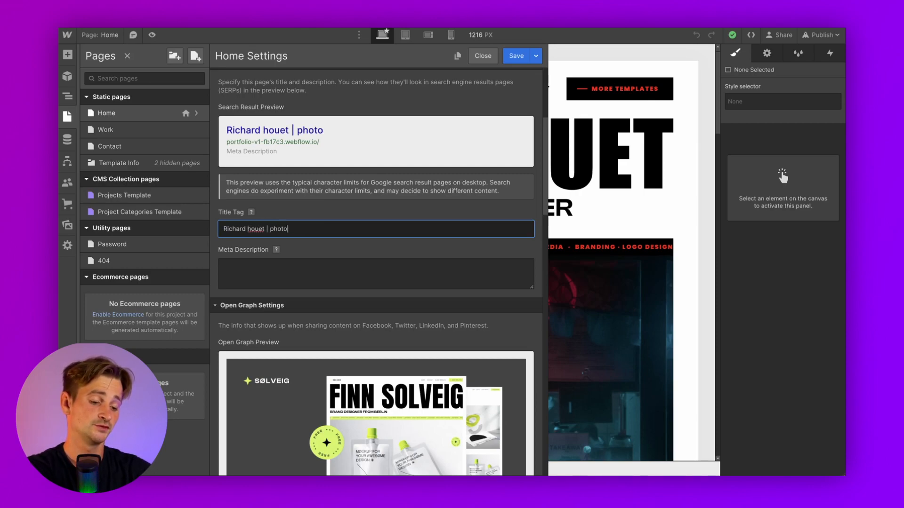
click(285, 275)
text(k)
Close the Home page settings and save the changes
scroll(290, 281, down, 8)
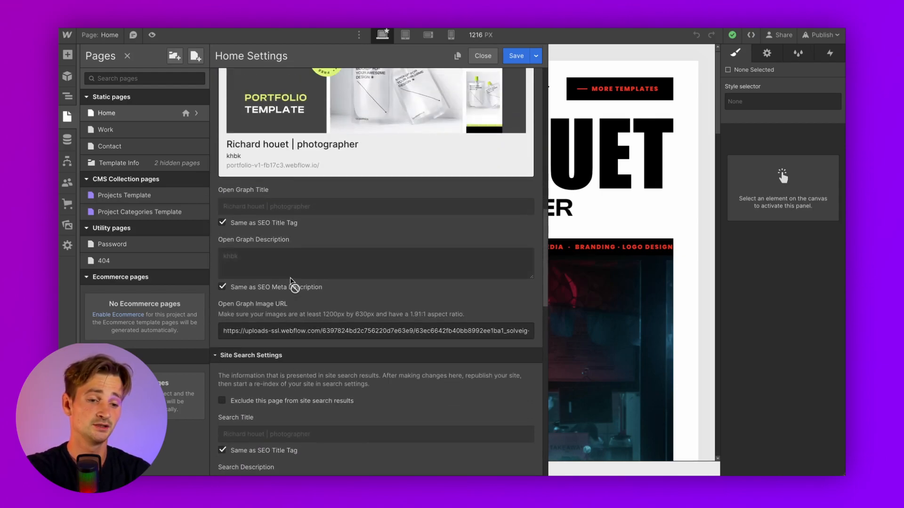
scroll(291, 281, up, 1)
scroll(282, 201, down, 8)
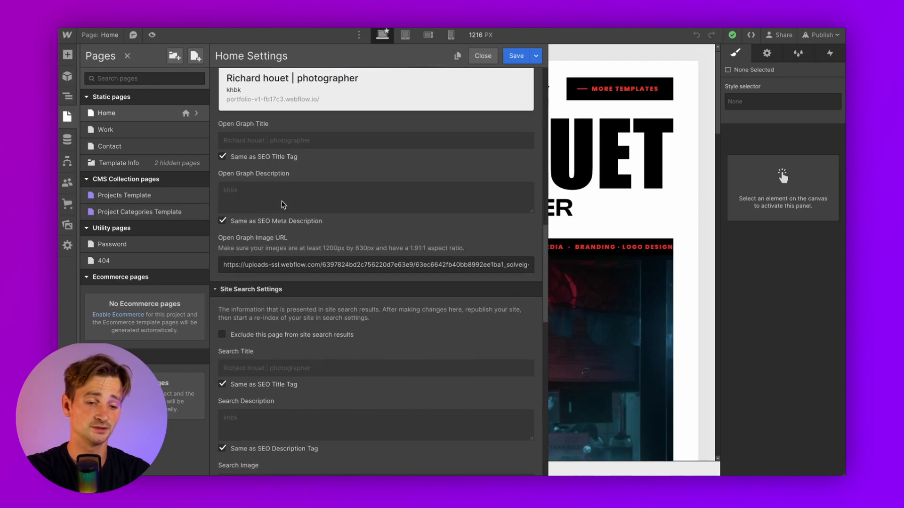
scroll(283, 203, down, 4)
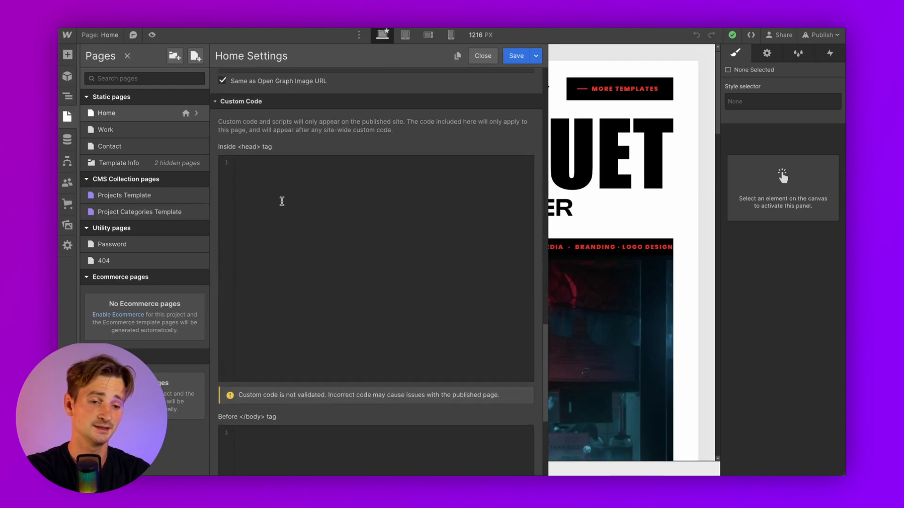
scroll(282, 200, up, 3)
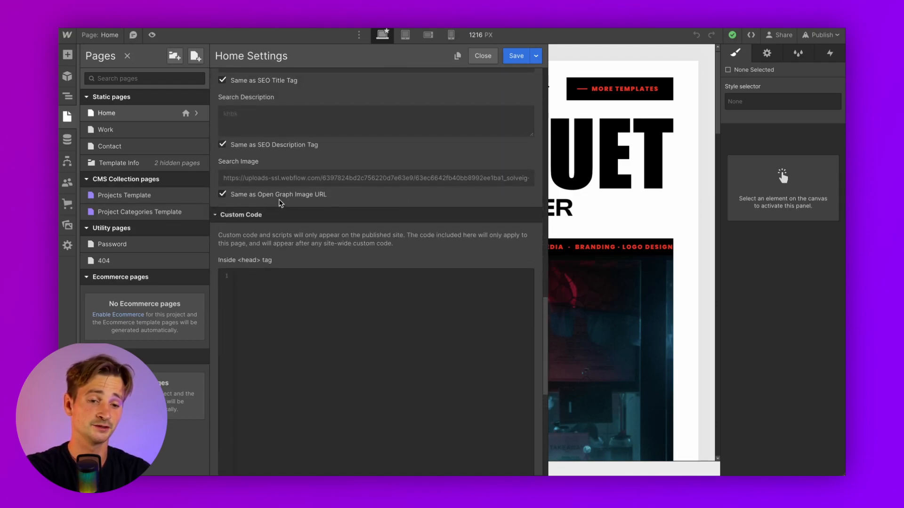
click(127, 135)
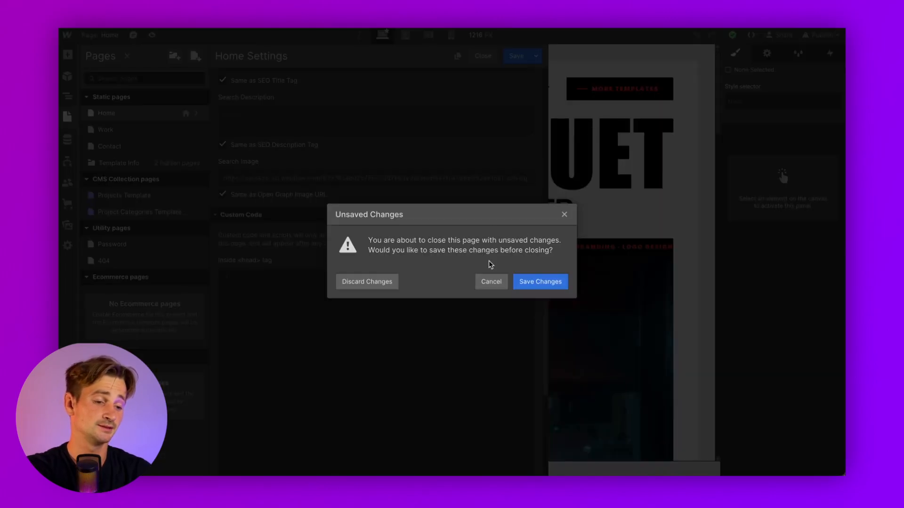
click(528, 281)
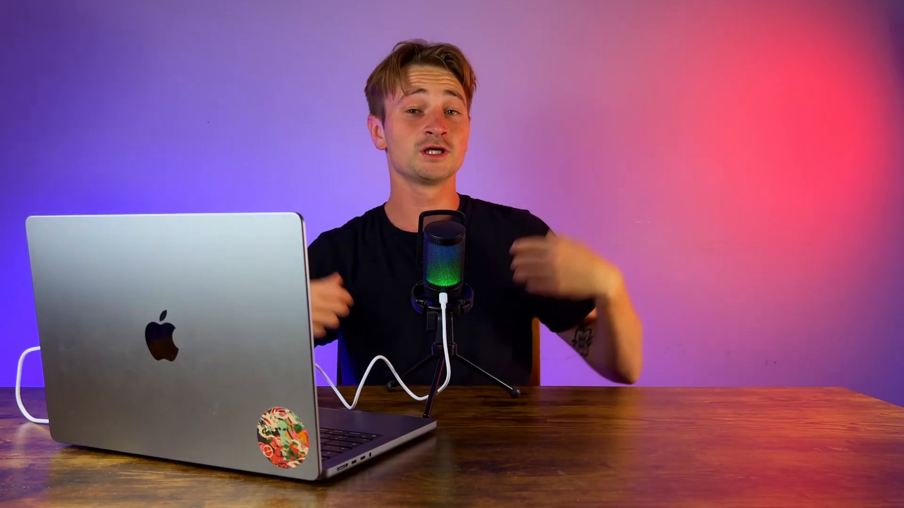